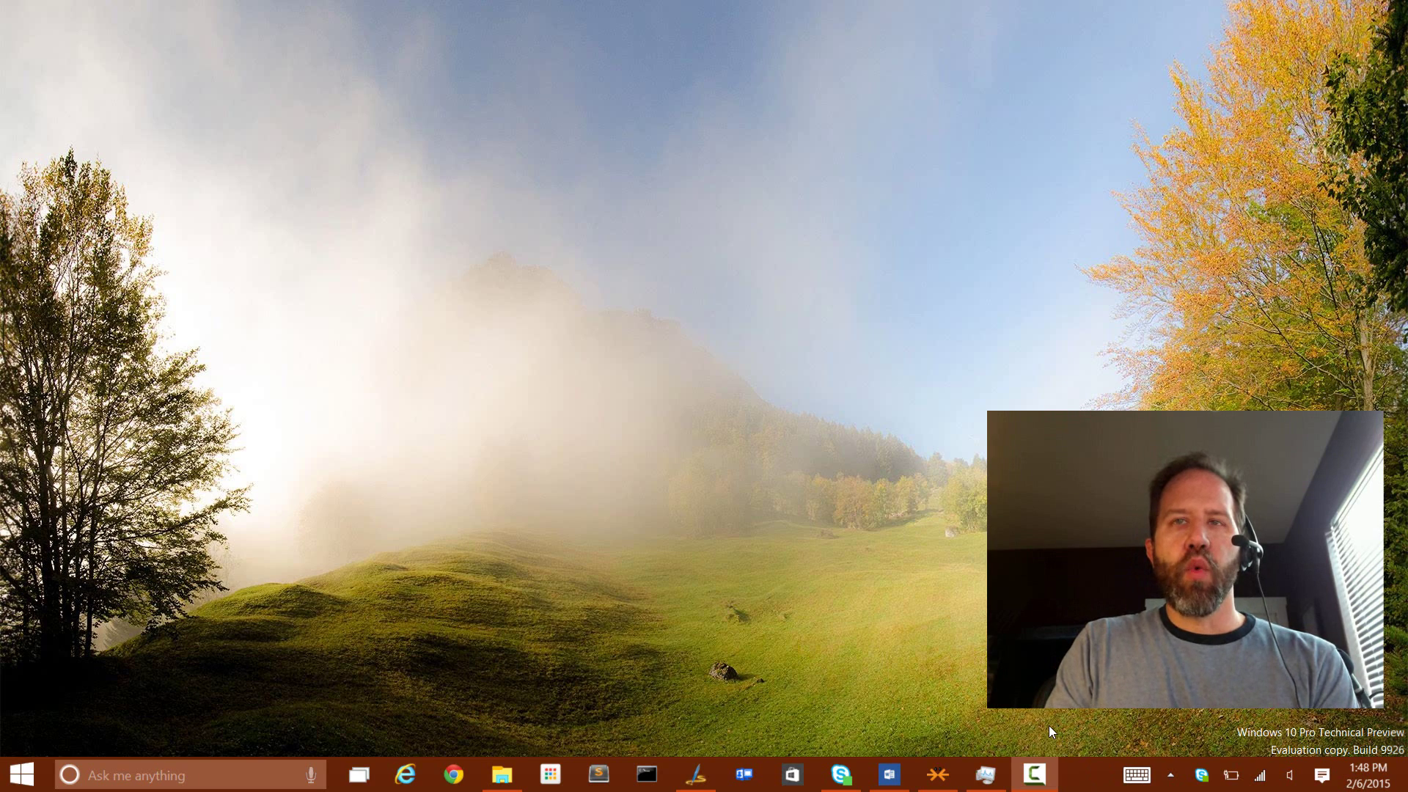
Launch Word Preview with the LEGO review document and move its window toward the middle of the desktop
left_click(10, 778)
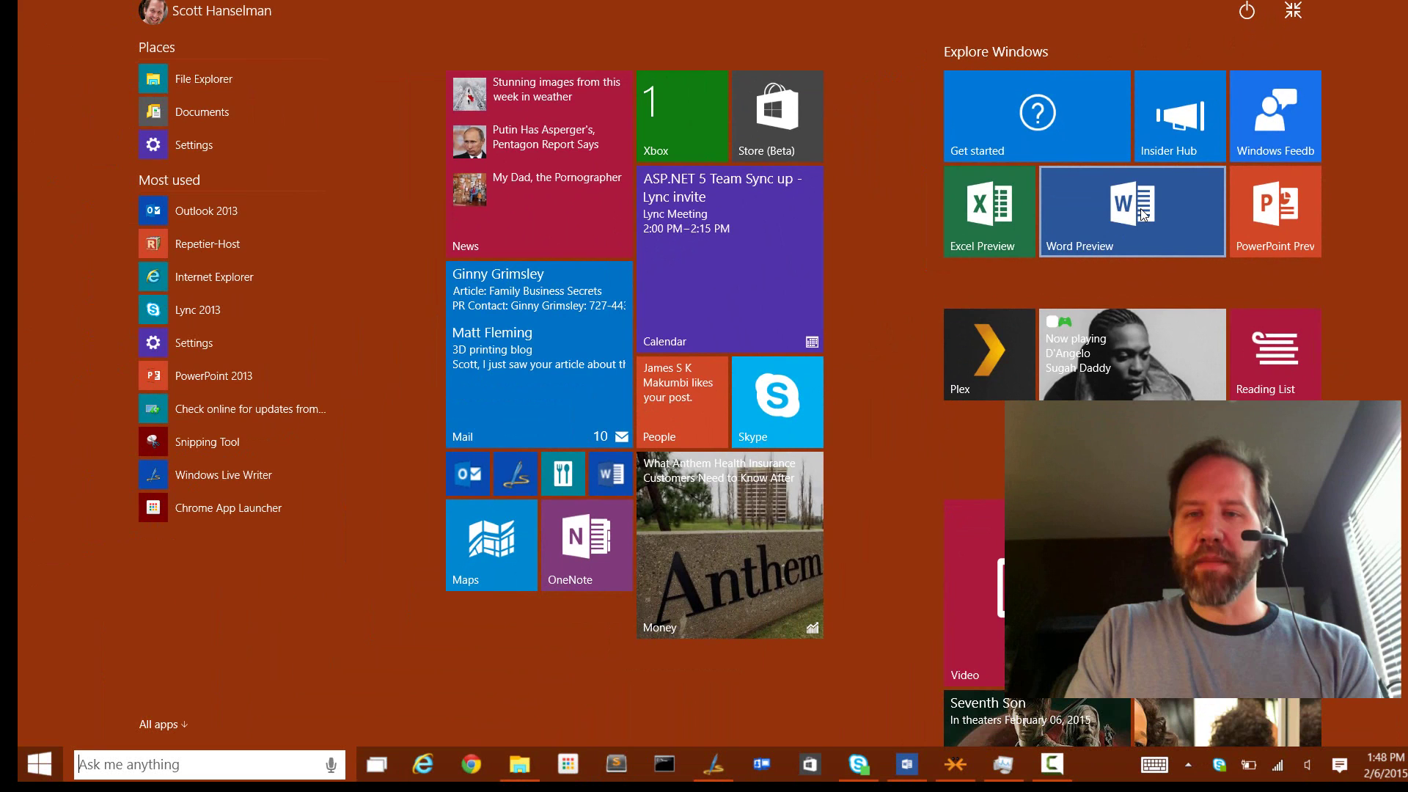
left_click(1141, 208)
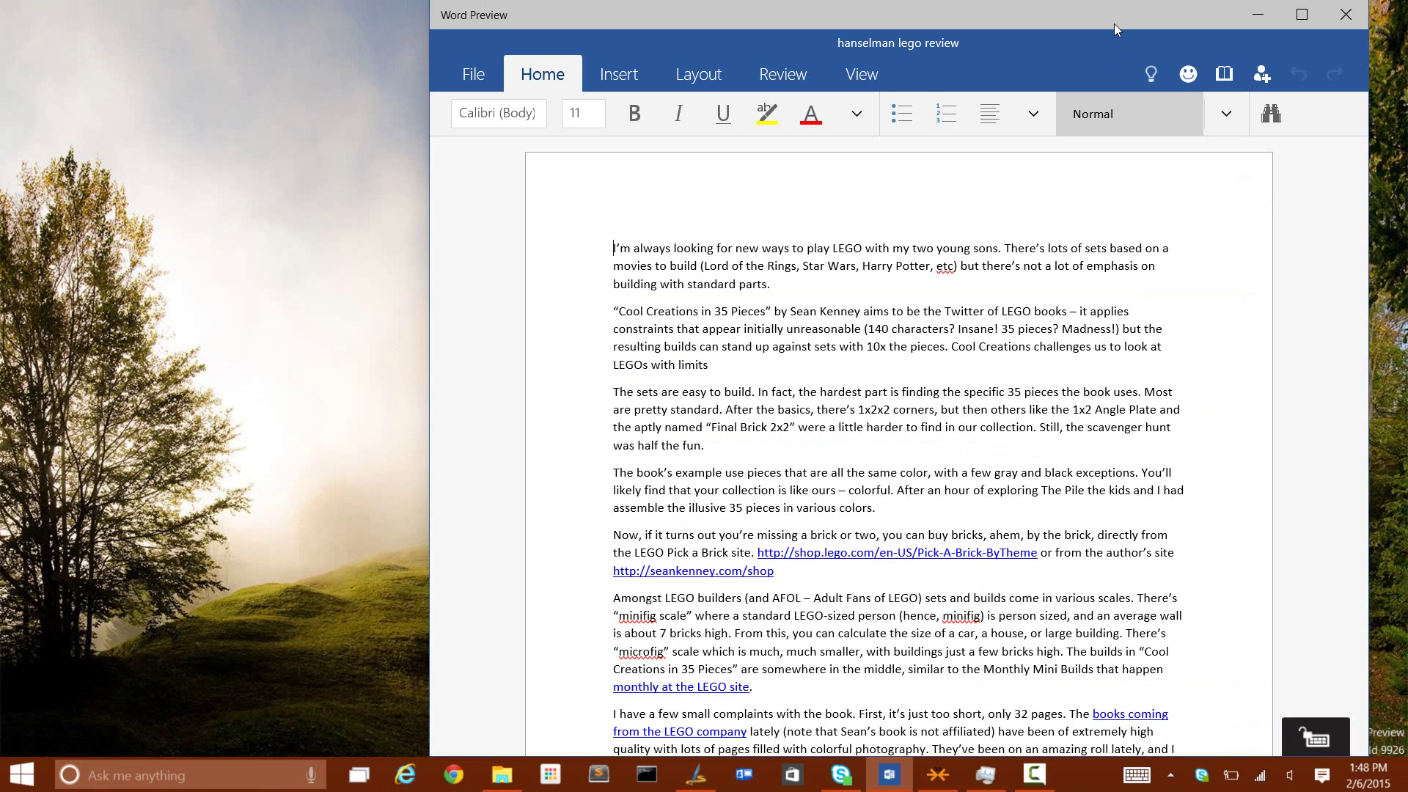
right_click(998, 9)
left_click_drag(960, 17, 767, 17)
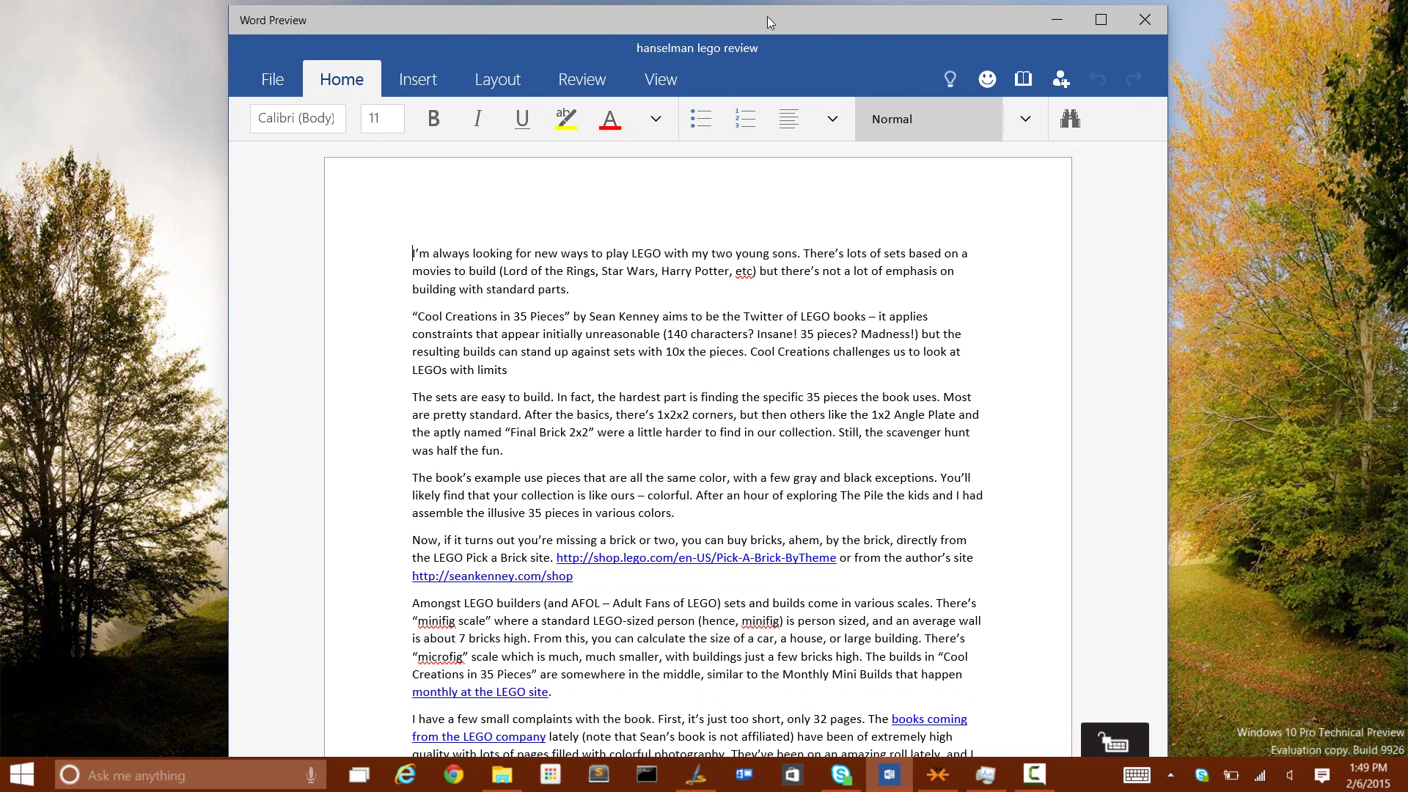
Display the View commands and zoom the LEGO review document out and back in by touch
left_click(660, 79)
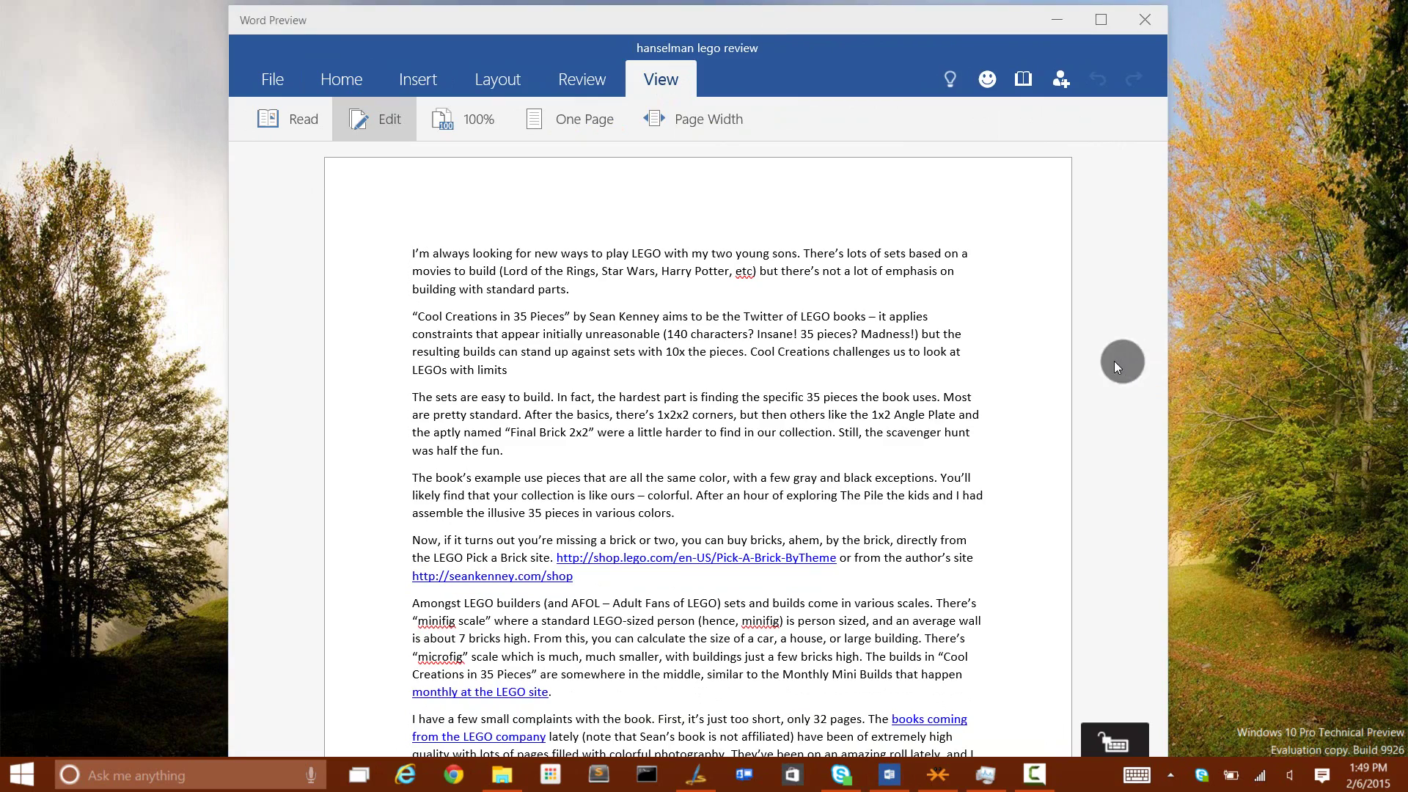
scroll(499, 451, "down", 1)
scroll(501, 455, "down", 3)
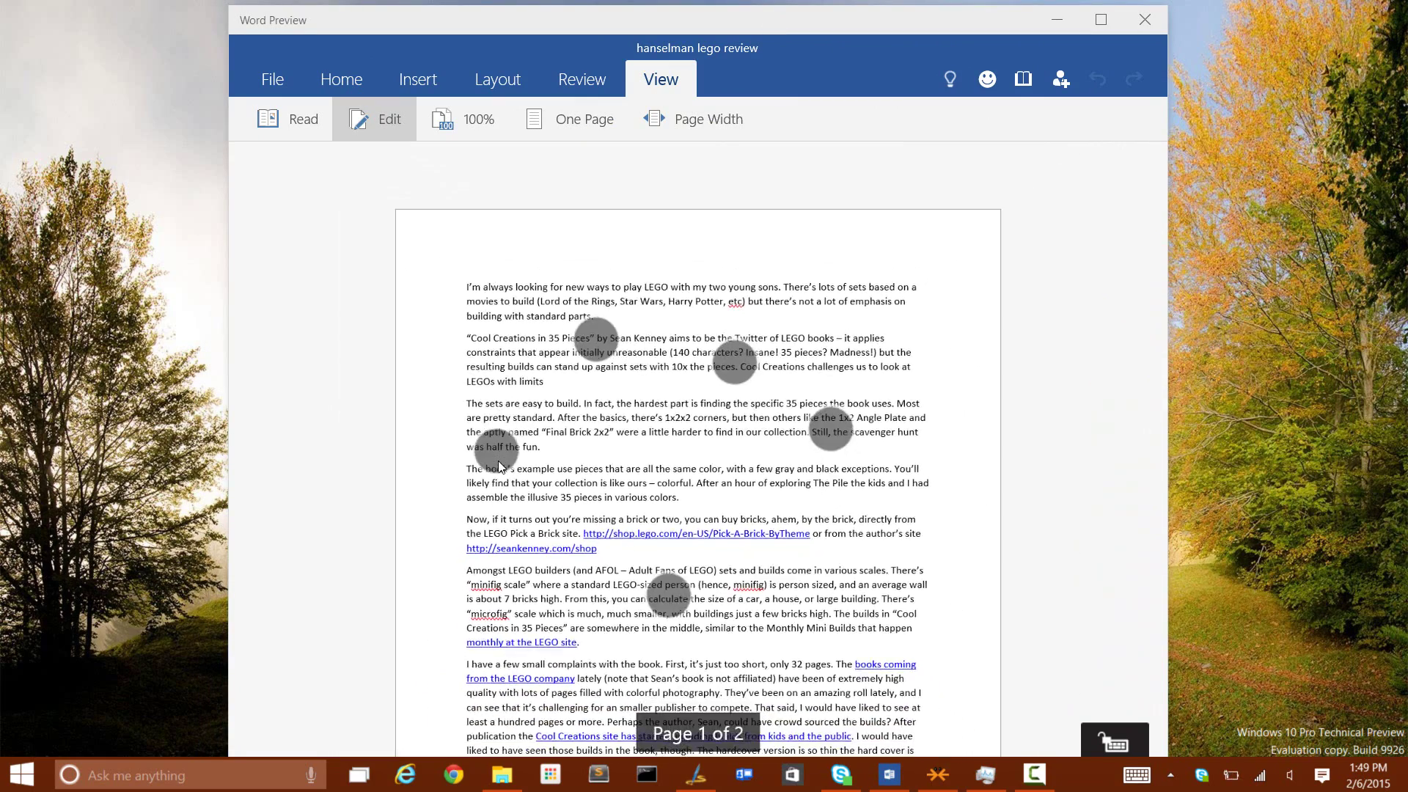
scroll(502, 470, "up", 3)
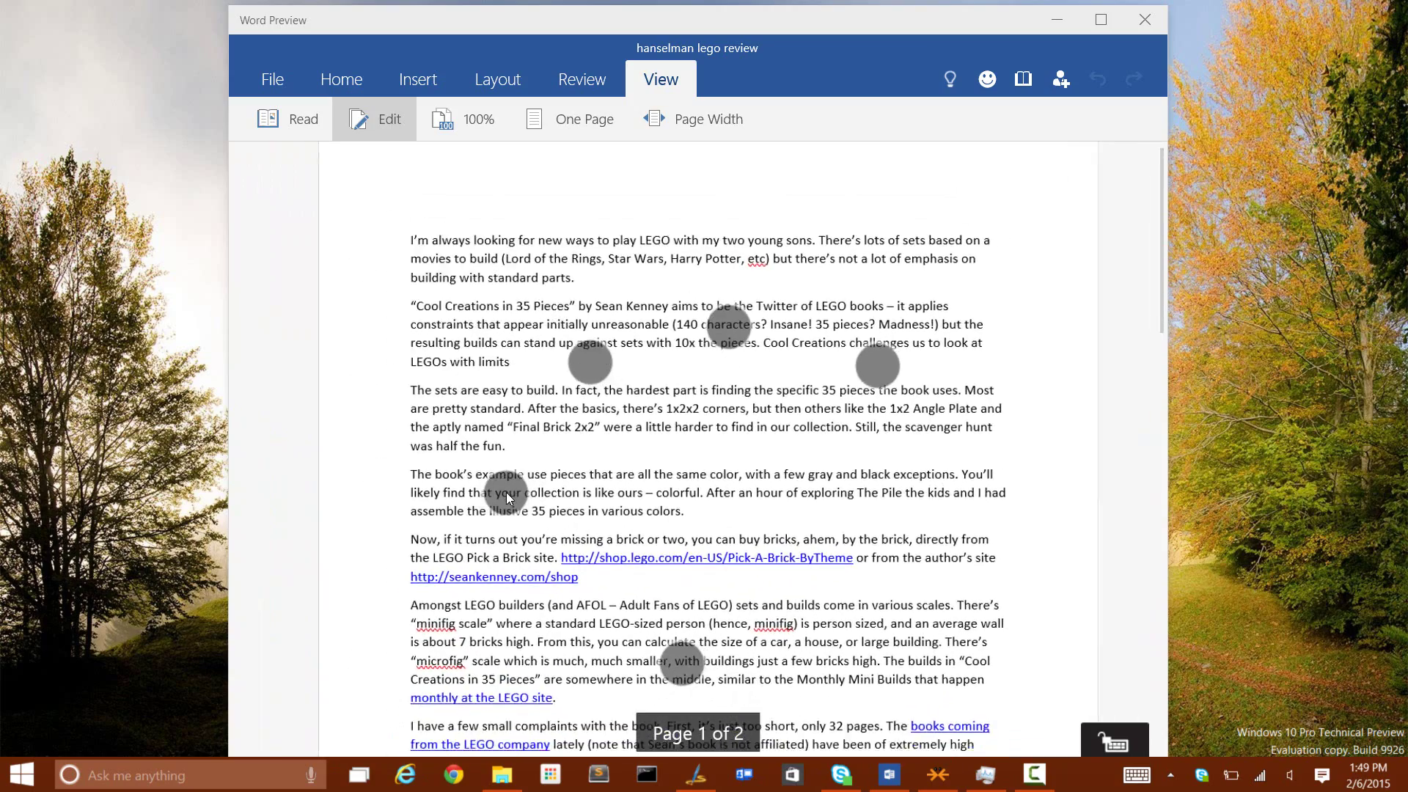
scroll(509, 494, "up", 2)
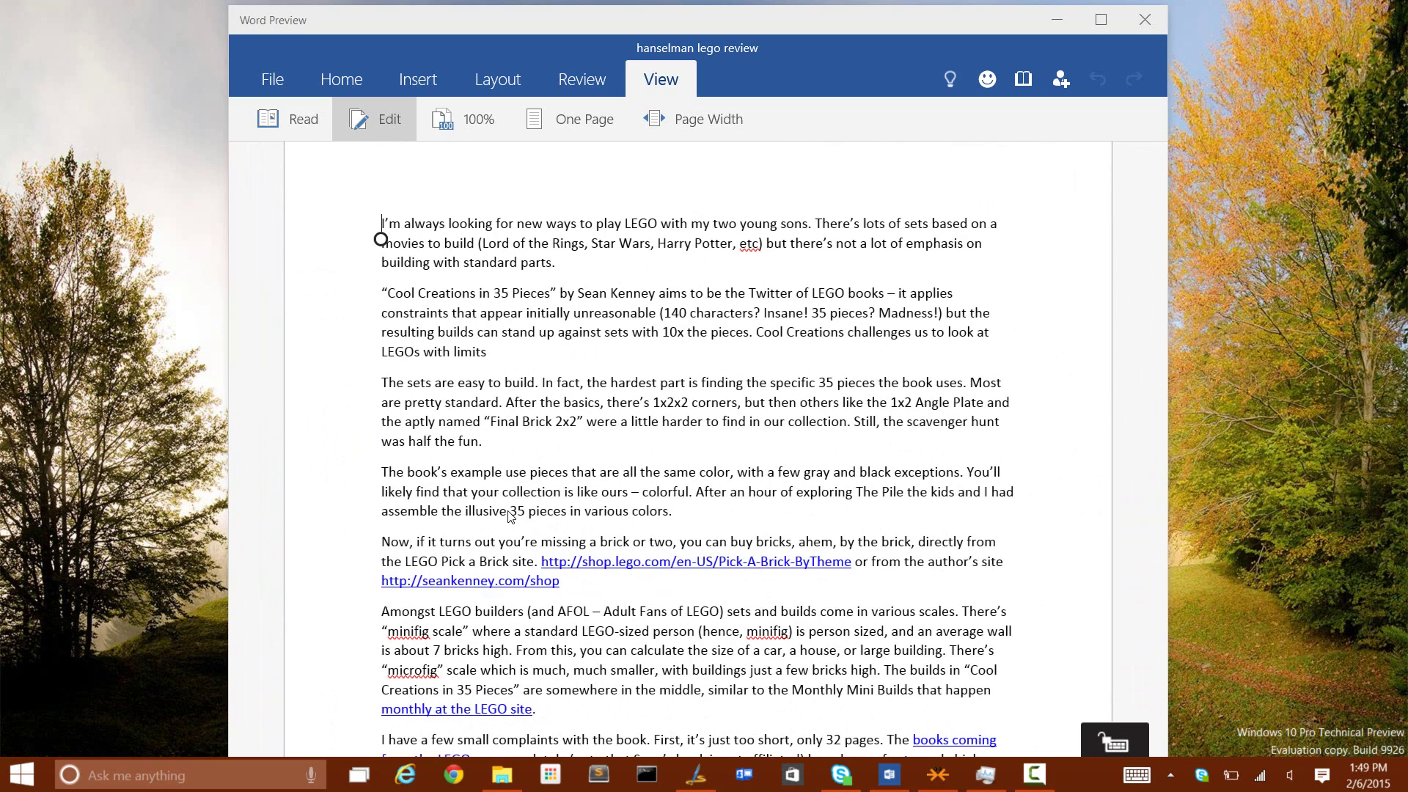
Search the system for "touch feed" and open the setting for showing visual feedback when touching the screen
key("super")
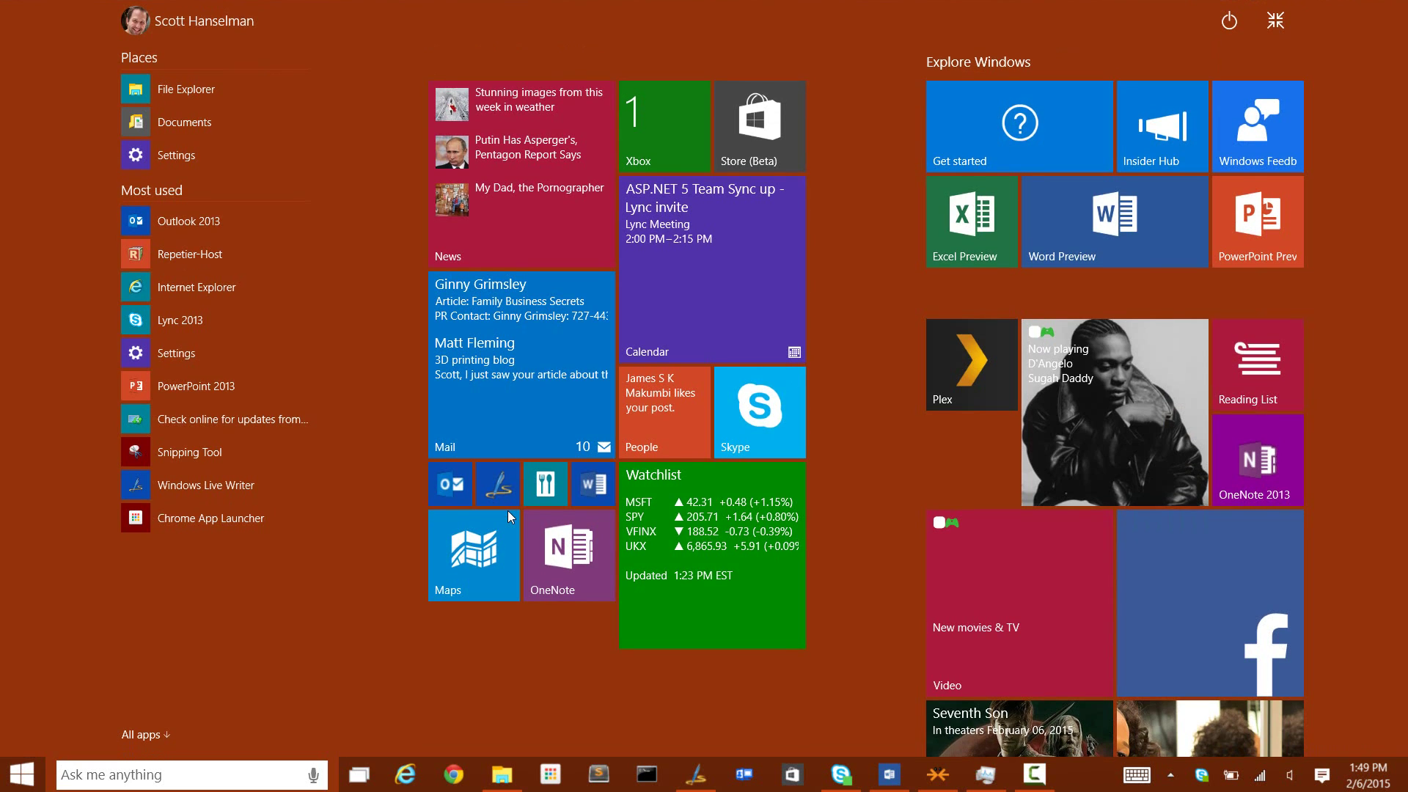
type("touch")
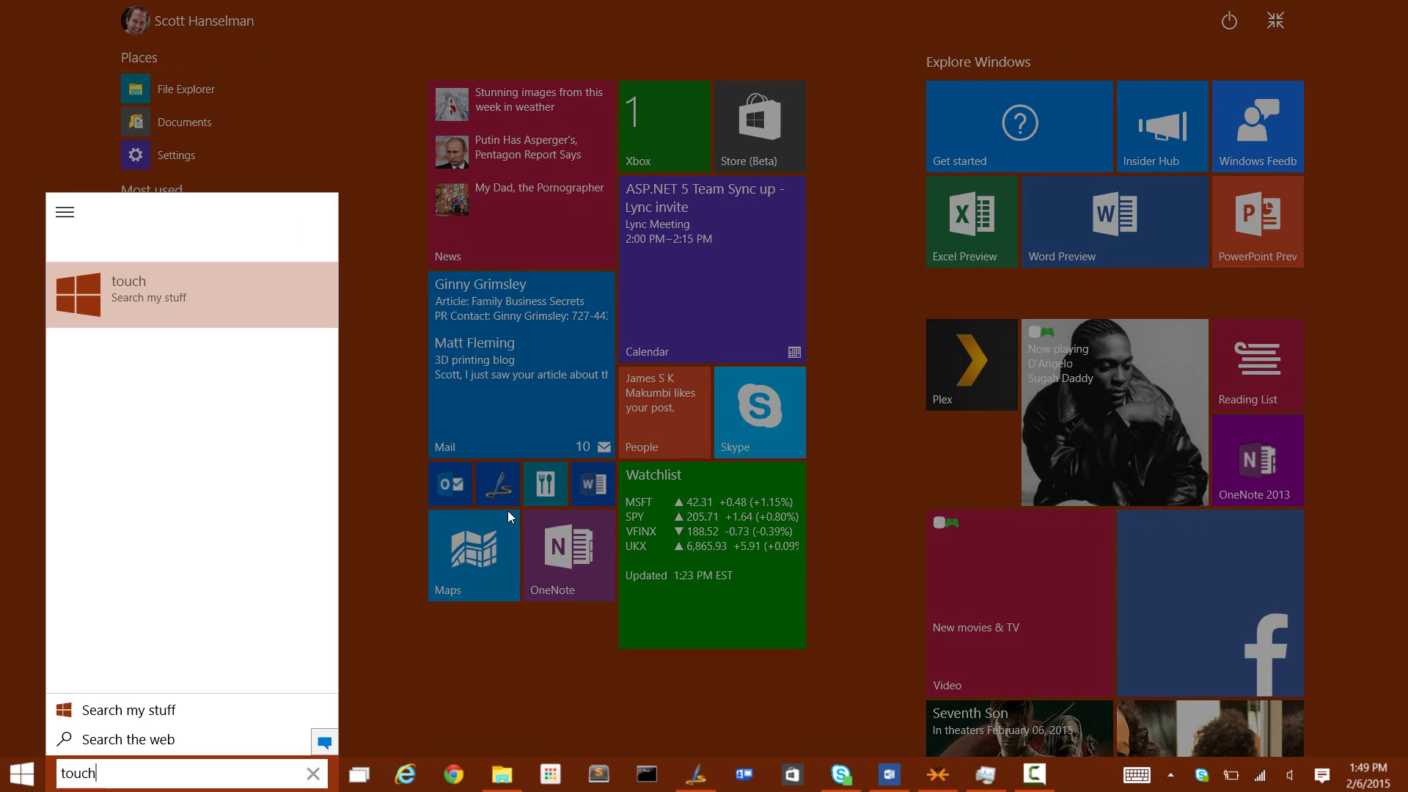
type(" feed")
key("Down")
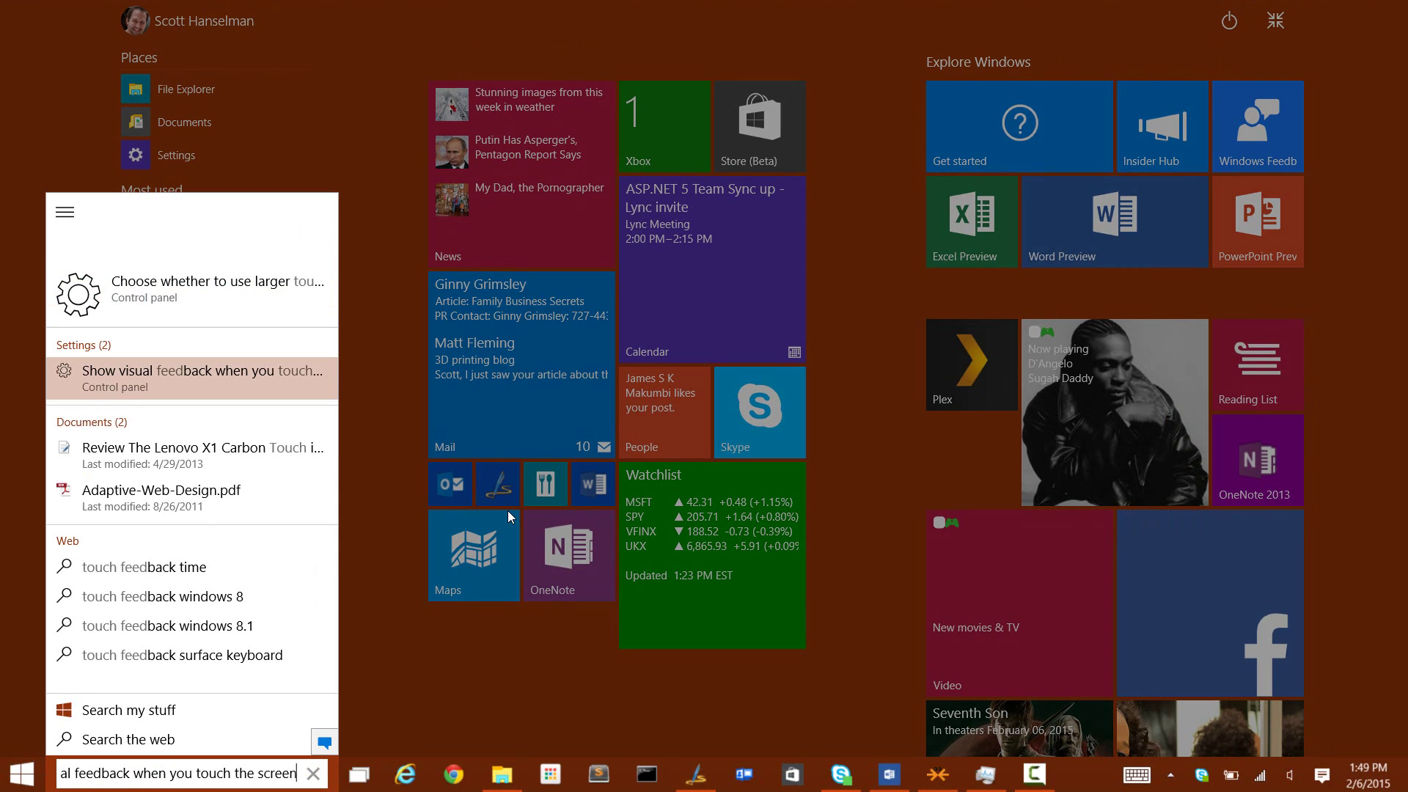
key("Return")
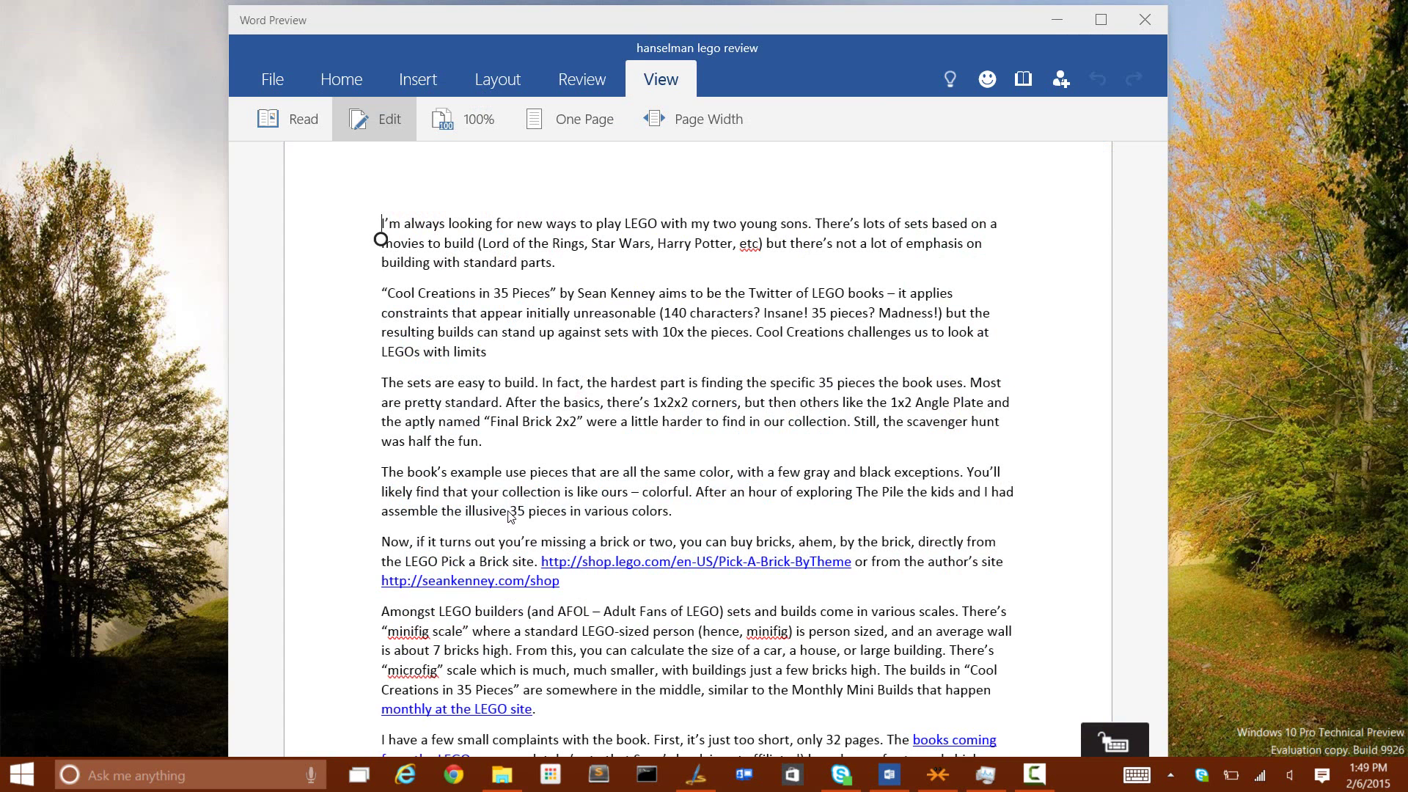
Shift the document window slightly and test touch zooming by enlarging the review text and shrinking it again
scroll(675, 408, "up", 1)
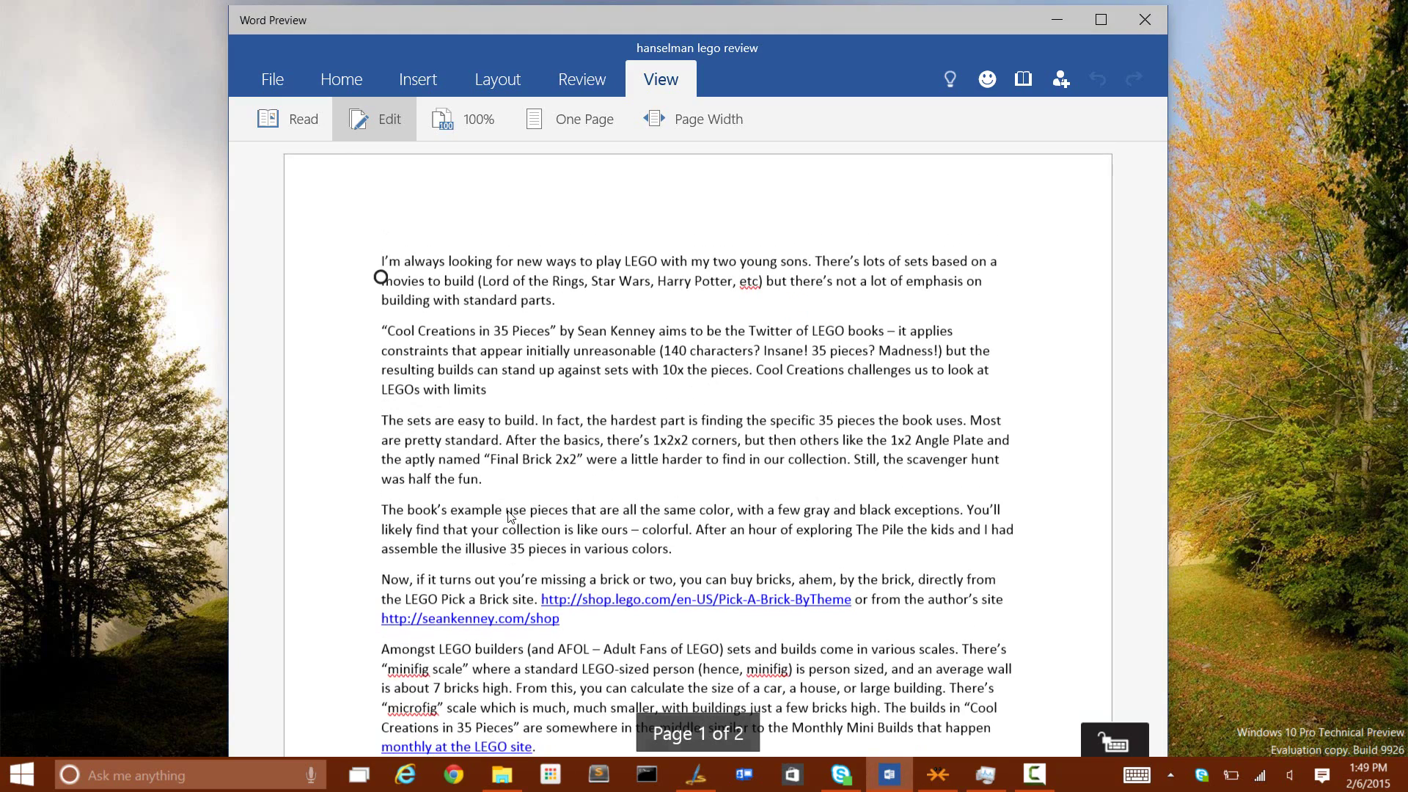
mouse_move(799, 28)
left_mouse_down()
mouse_move(726, 58)
mouse_move(954, 47)
mouse_move(806, 44)
mouse_move(801, 29)
left_mouse_up()
scroll(687, 393, "up", 5)
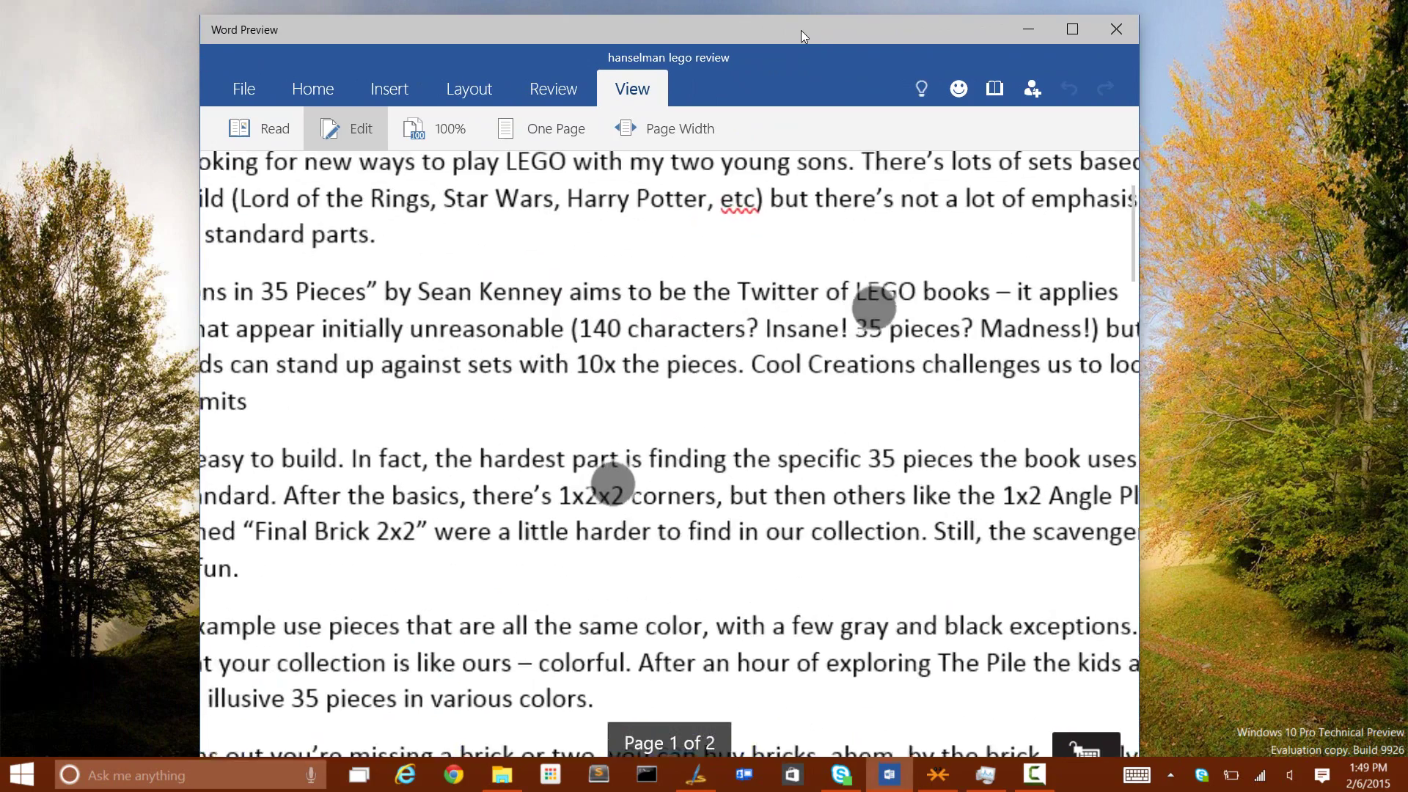
scroll(743, 396, "down", 3)
scroll(720, 411, "up", 1)
scroll(748, 417, "down", 5)
Maximize the document window and restore it to its floating size
double_click(801, 29)
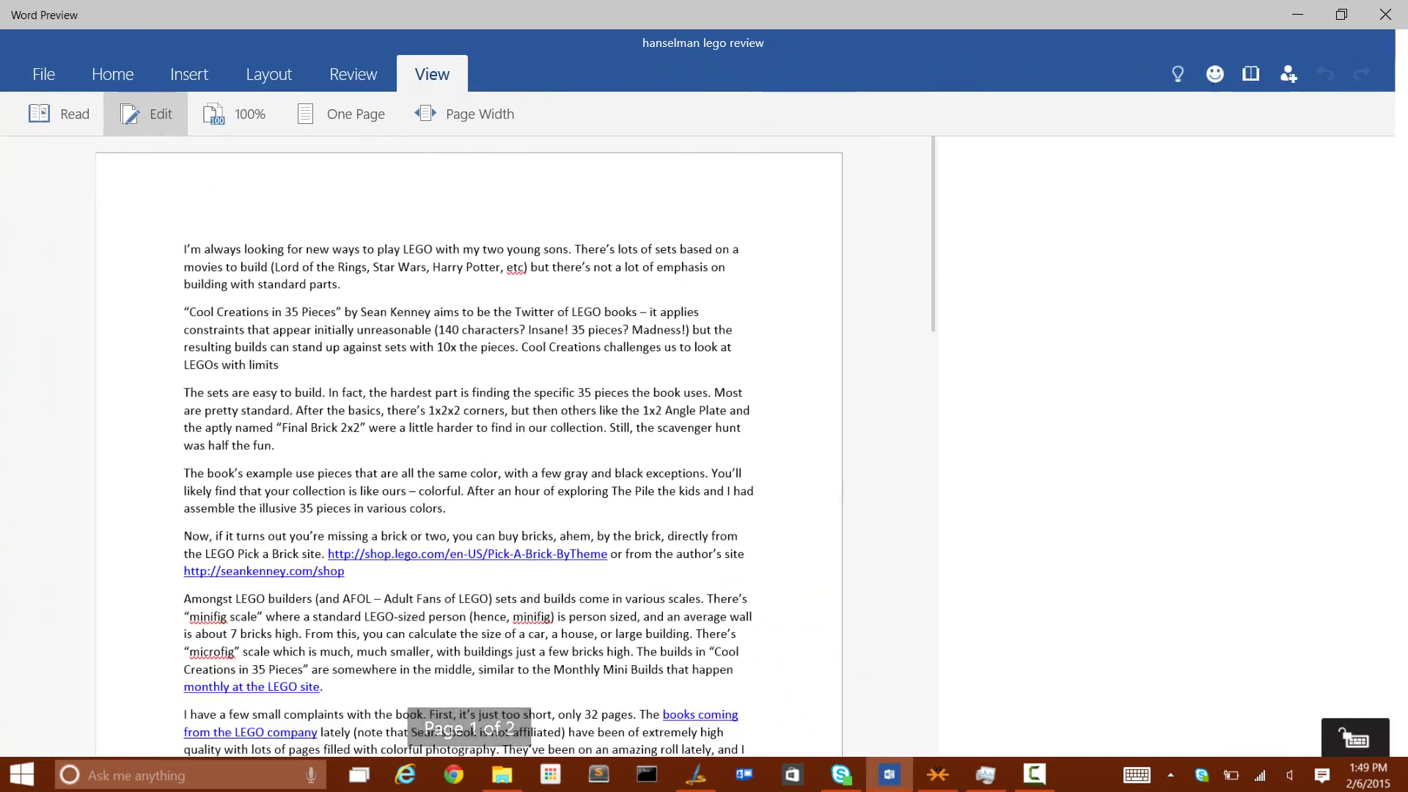
double_click(801, 22)
left_click_drag(618, 278, 384, 278)
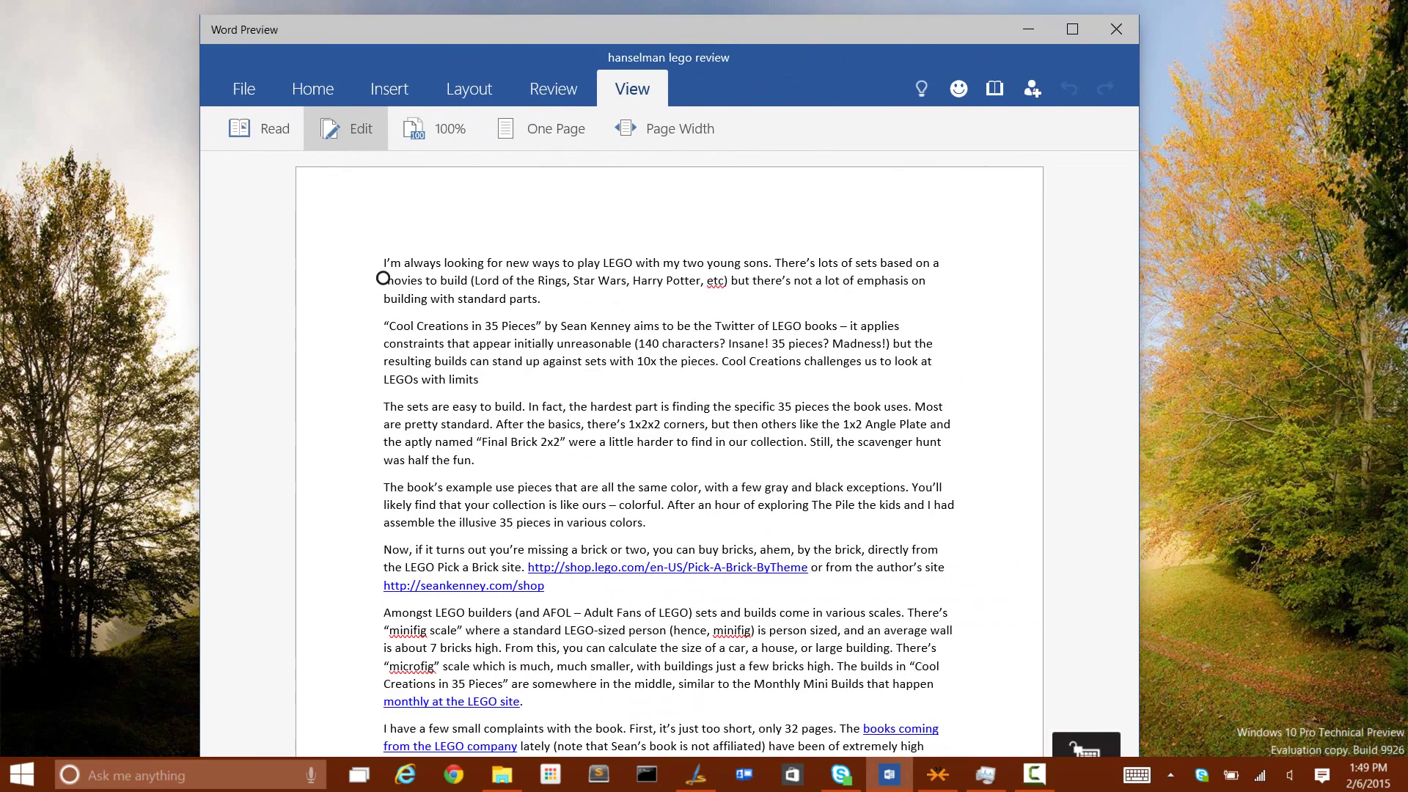
Narrow the document window to about half its width to show the compact ribbon, and widen it again
left_click_drag(1129, 362, 583, 371)
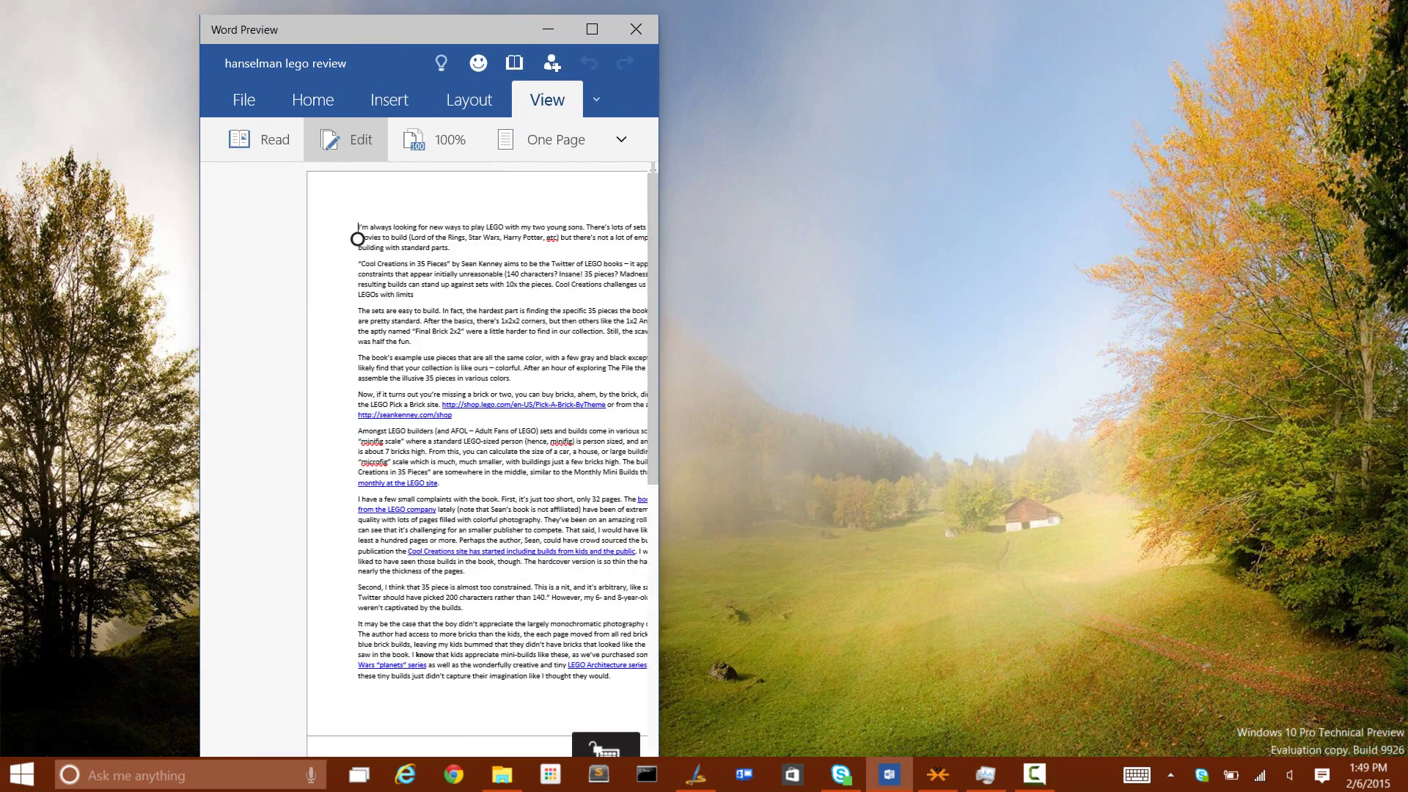
left_click_drag(462, 599, 429, 602)
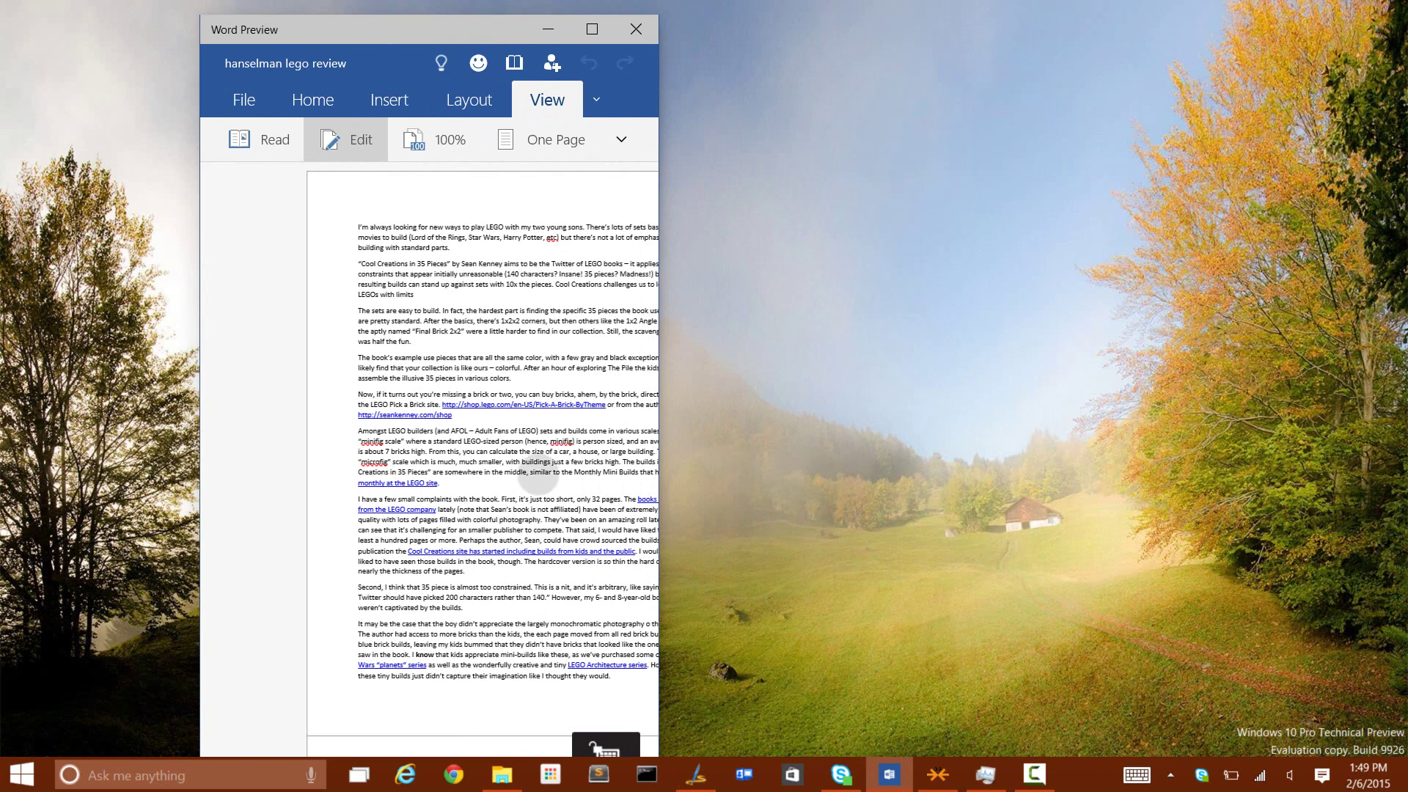
left_click_drag(658, 609, 1055, 594)
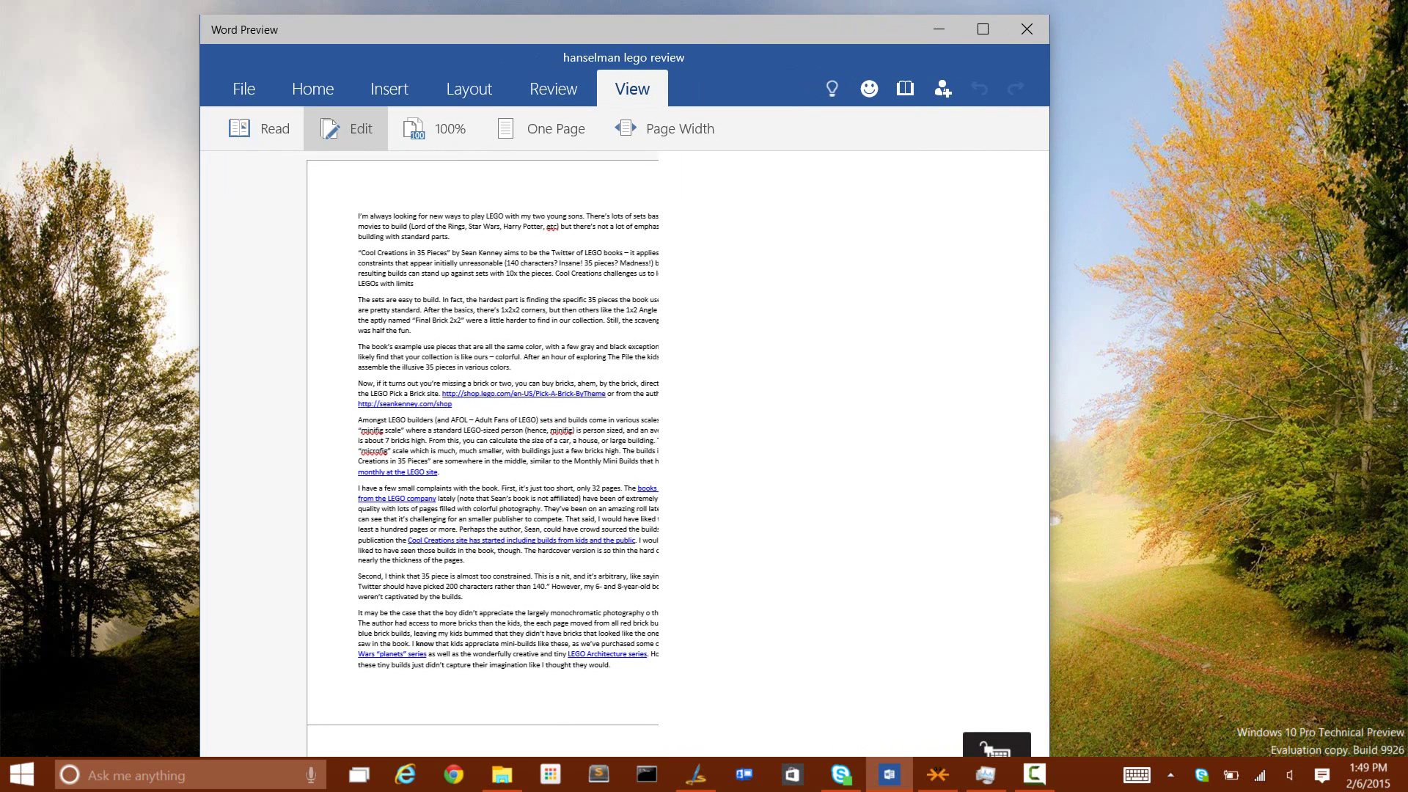
mouse_move(1071, 591)
left_mouse_down()
mouse_move(1094, 592)
mouse_move(1052, 587)
mouse_move(1085, 591)
left_mouse_up()
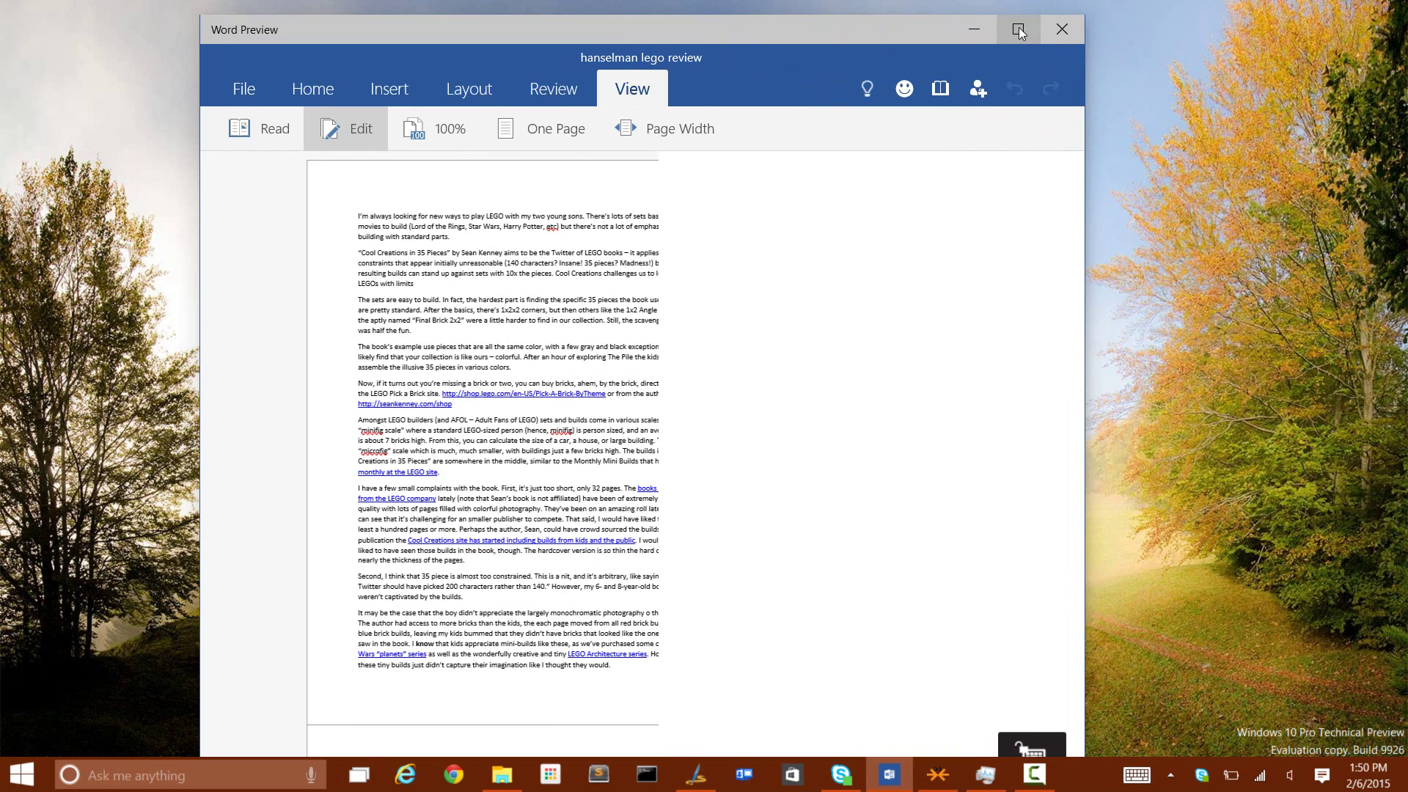
Try to redraw the cut-off page by maximizing and restoring the window and by opening and leaving the File view
left_click(1020, 31)
left_click(1354, 10)
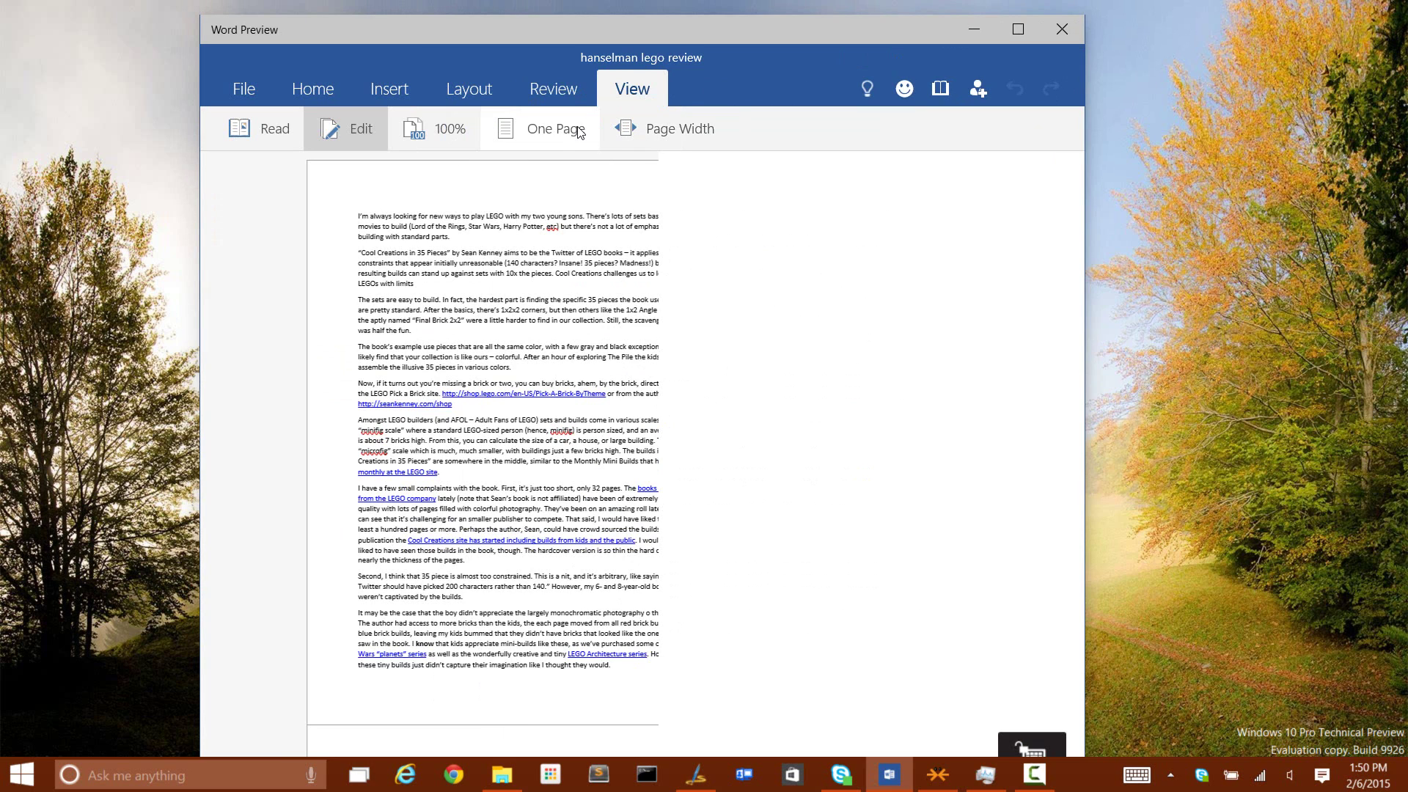
left_click(314, 105)
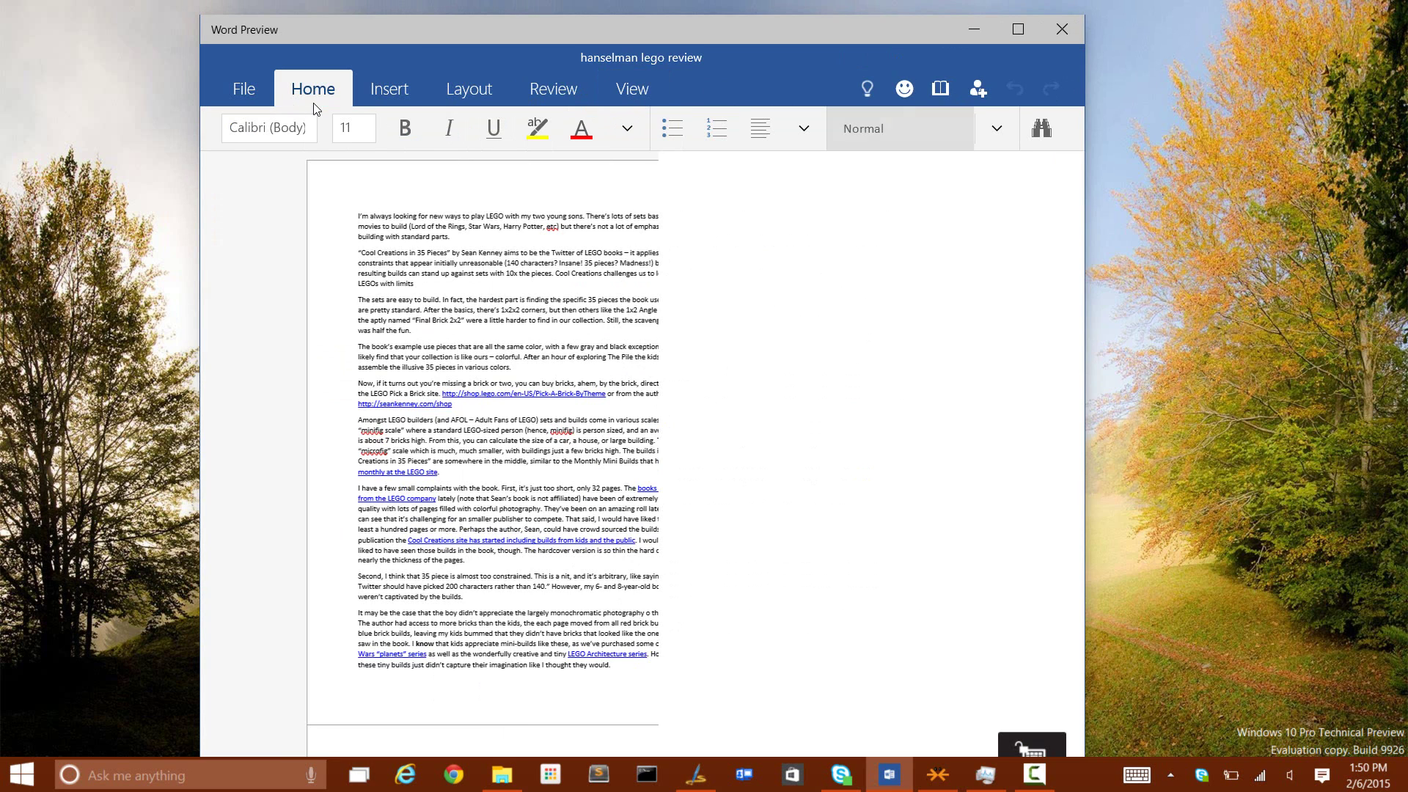
left_click(231, 91)
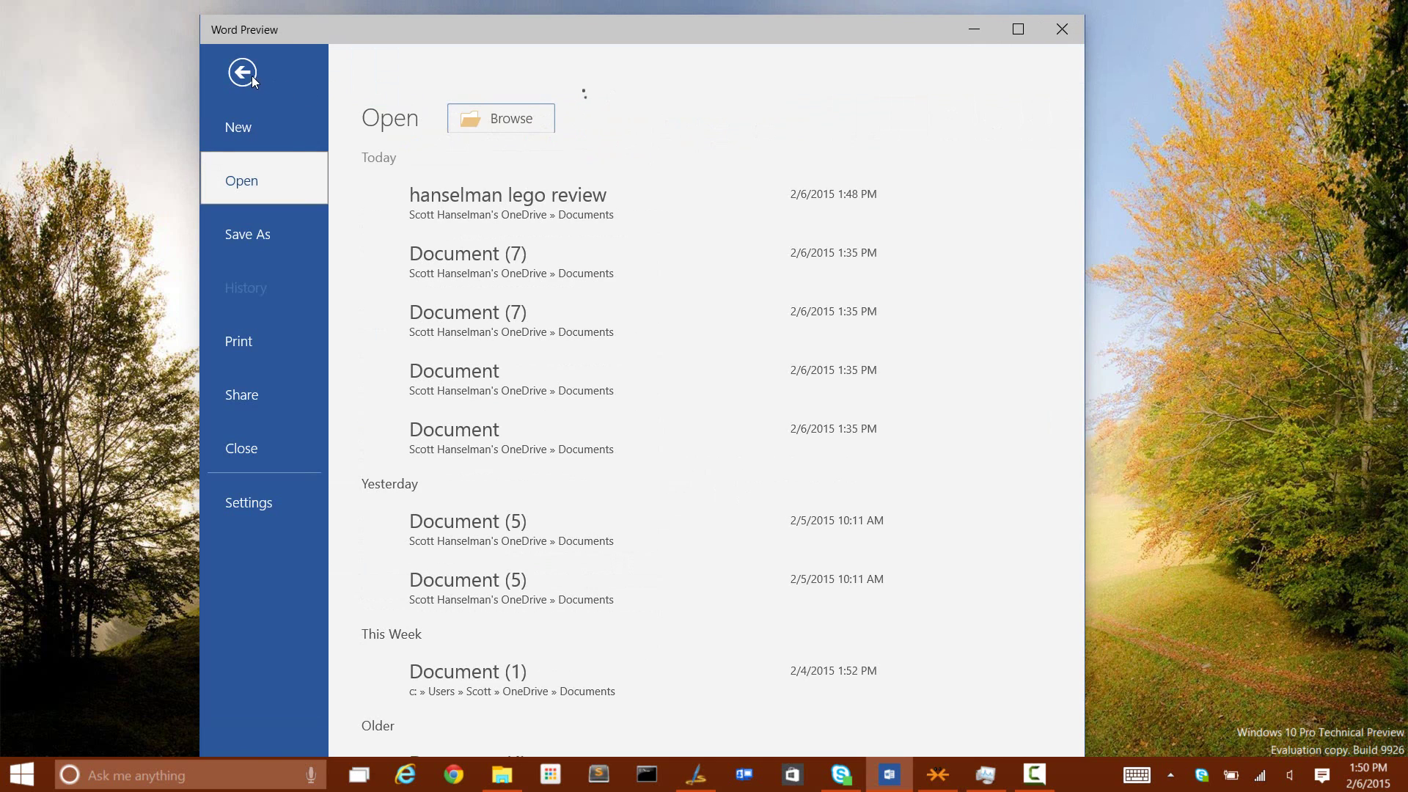
left_click(246, 76)
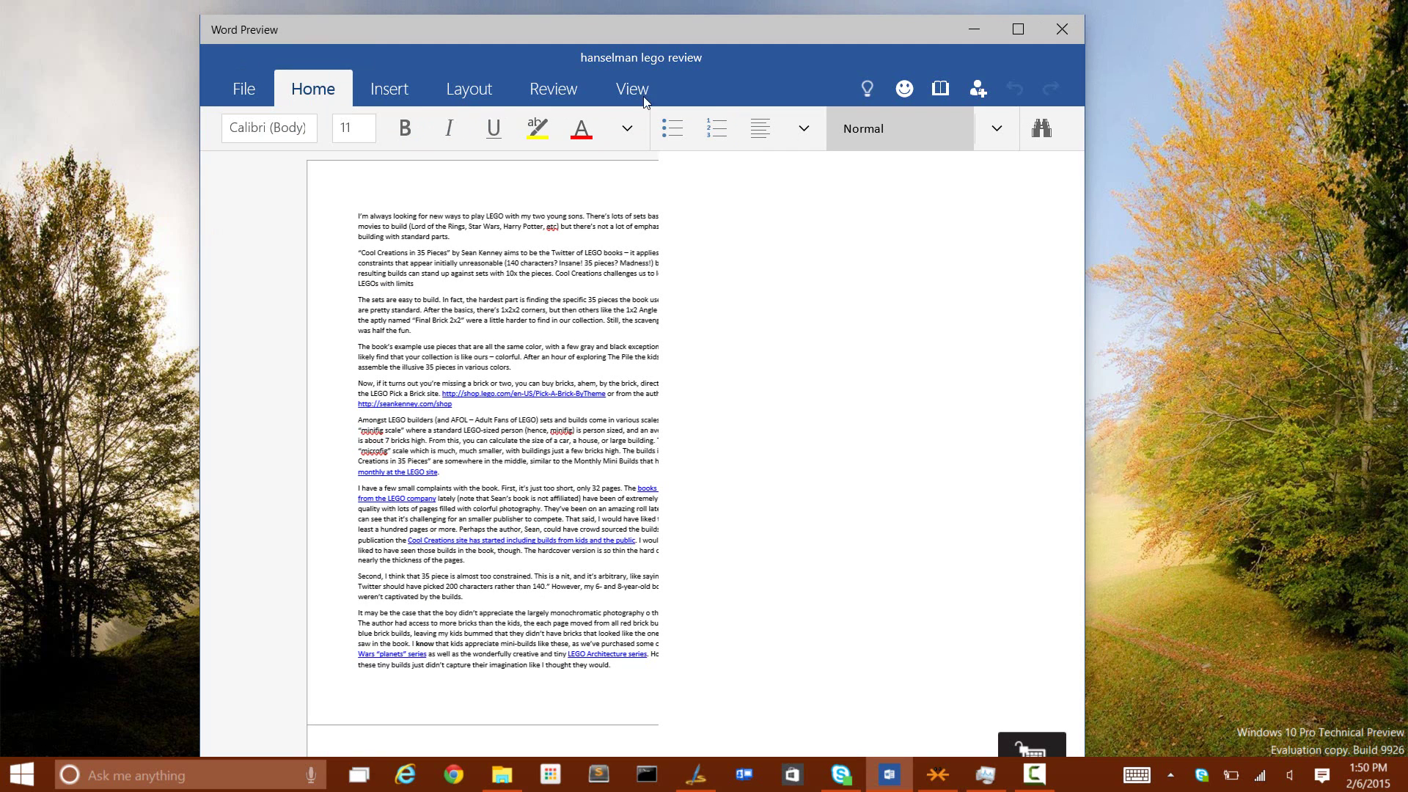
left_click(1018, 41)
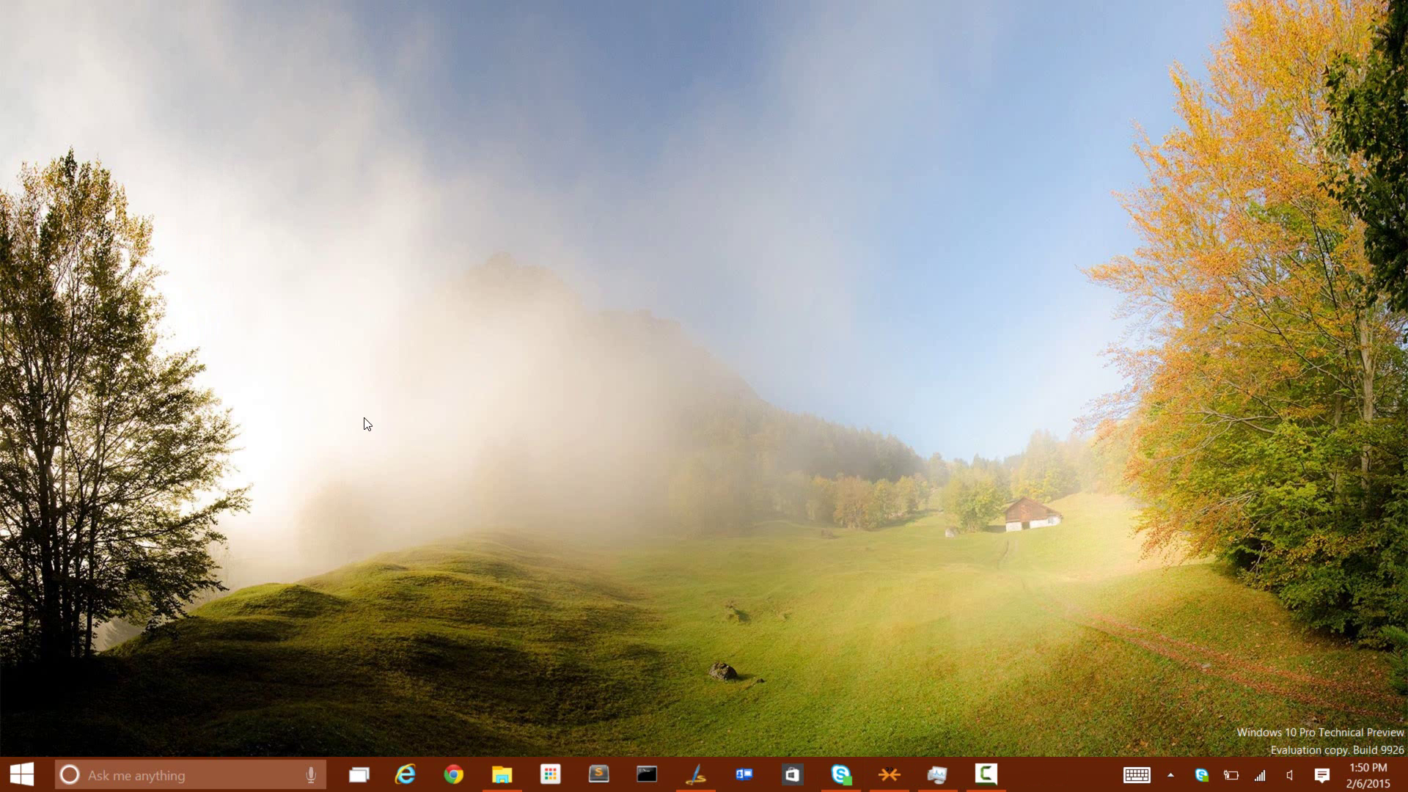
Relaunch Word Preview, make its window floating, and widen and reposition it on the desktop
key("super")
left_click(1124, 254)
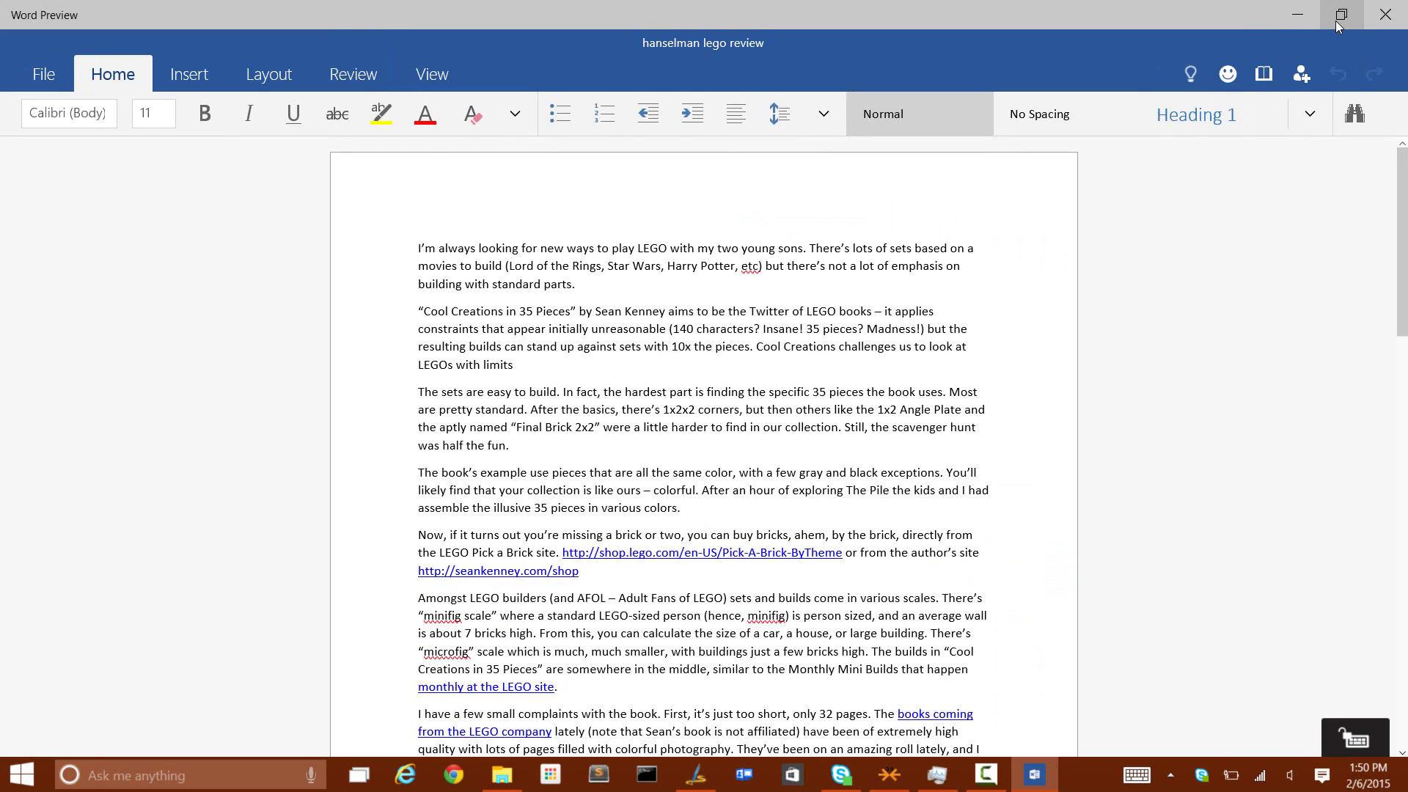
left_click(1336, 20)
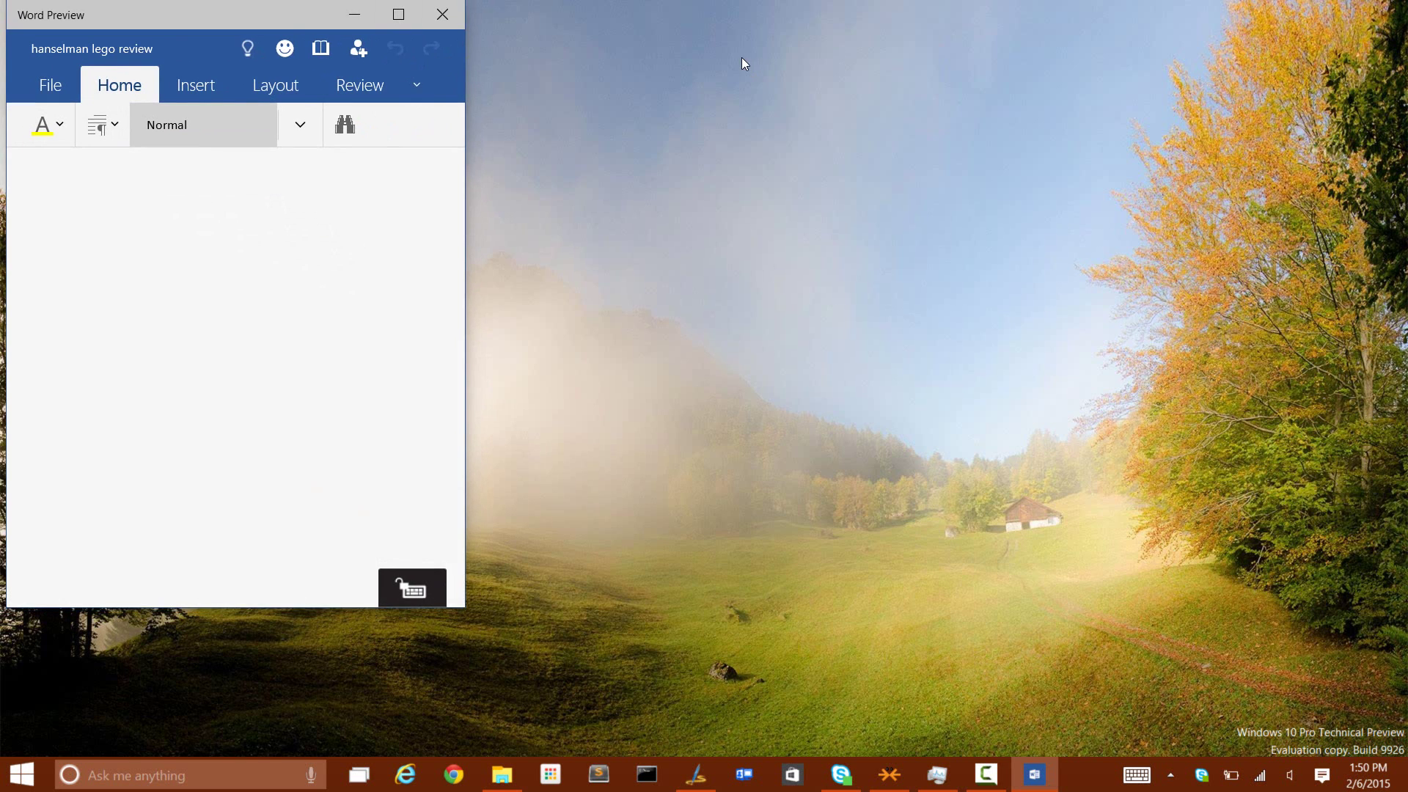
left_click_drag(469, 144, 965, 144)
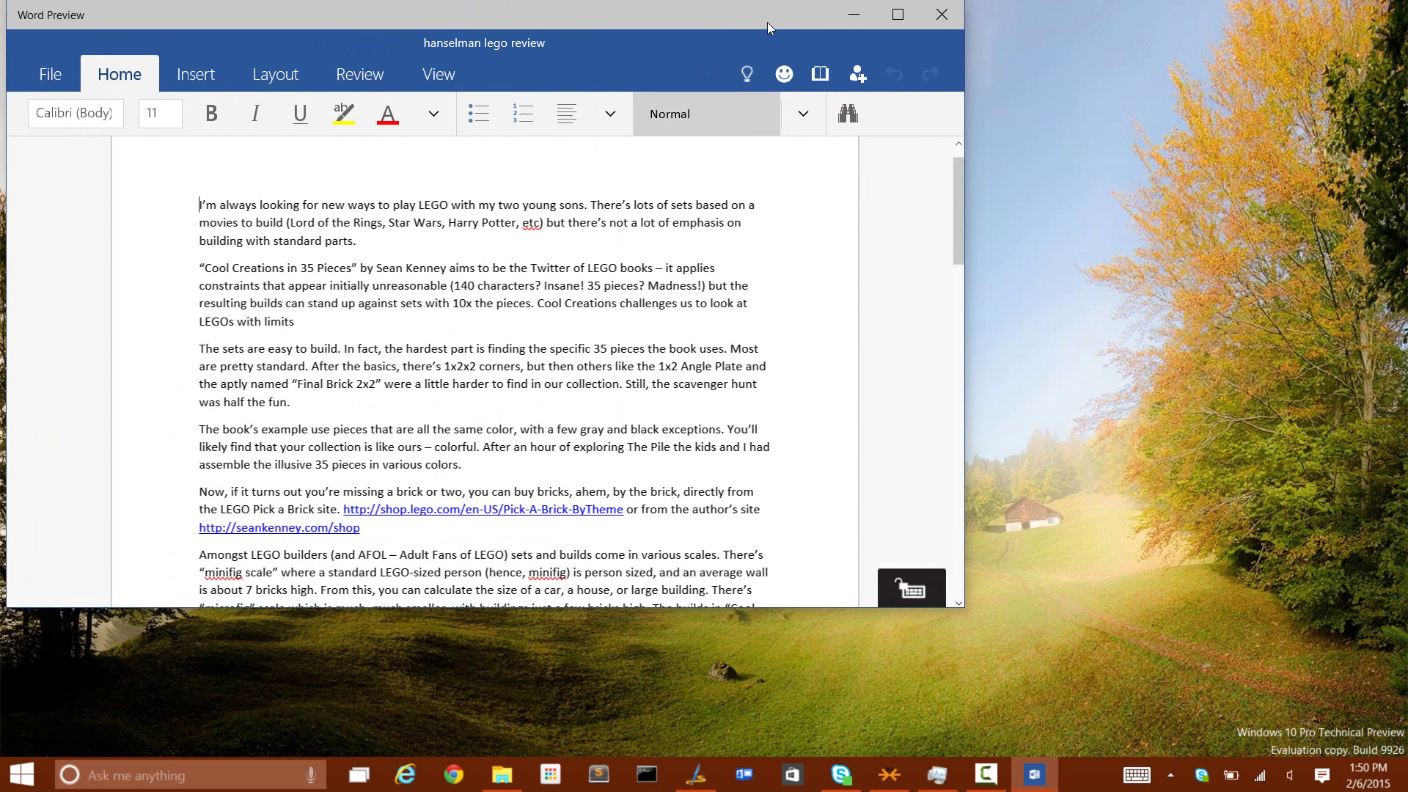
left_click_drag(767, 22, 852, 59)
Turn on Tablet mode from the notification center and dismiss the notifications
left_click(1322, 775)
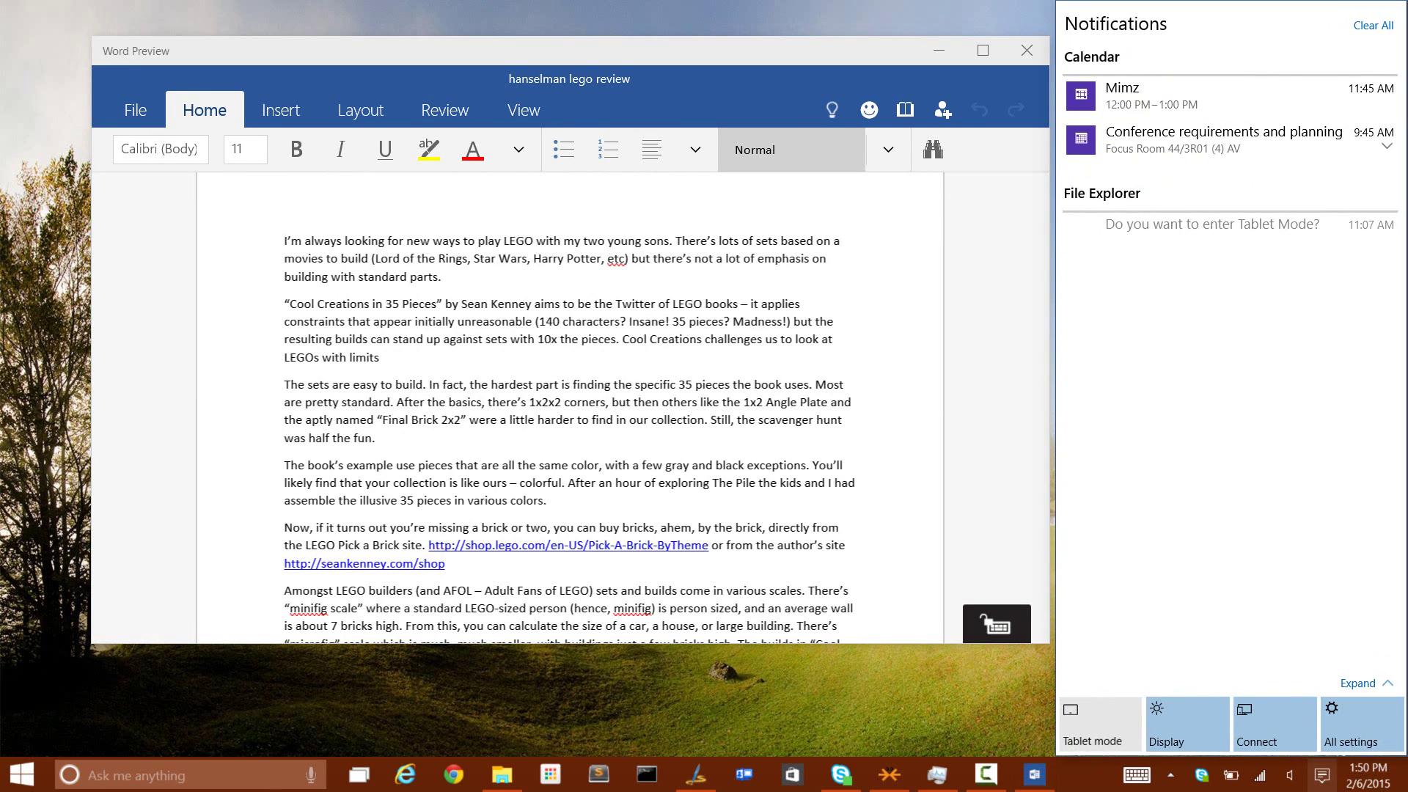
left_click(1099, 724)
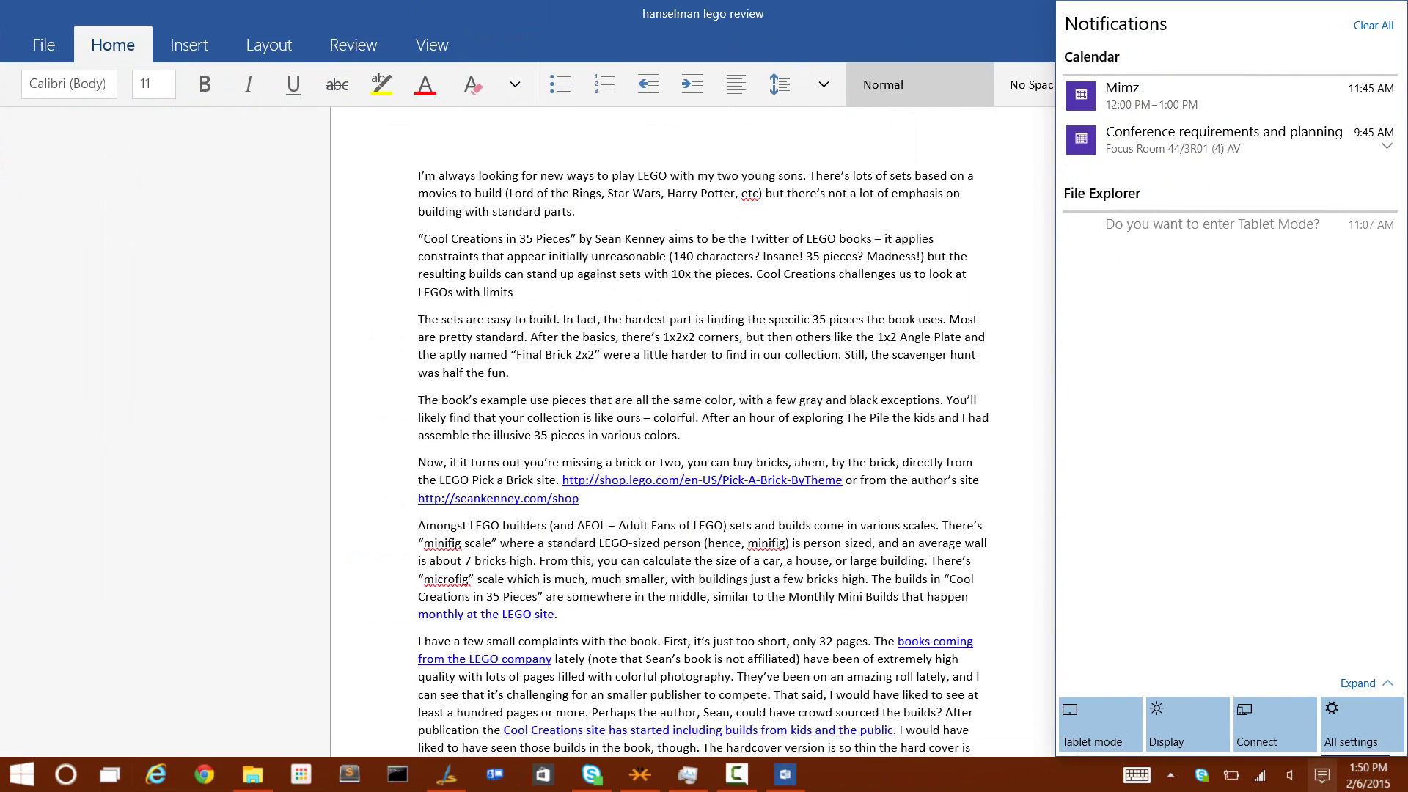
left_click(975, 615)
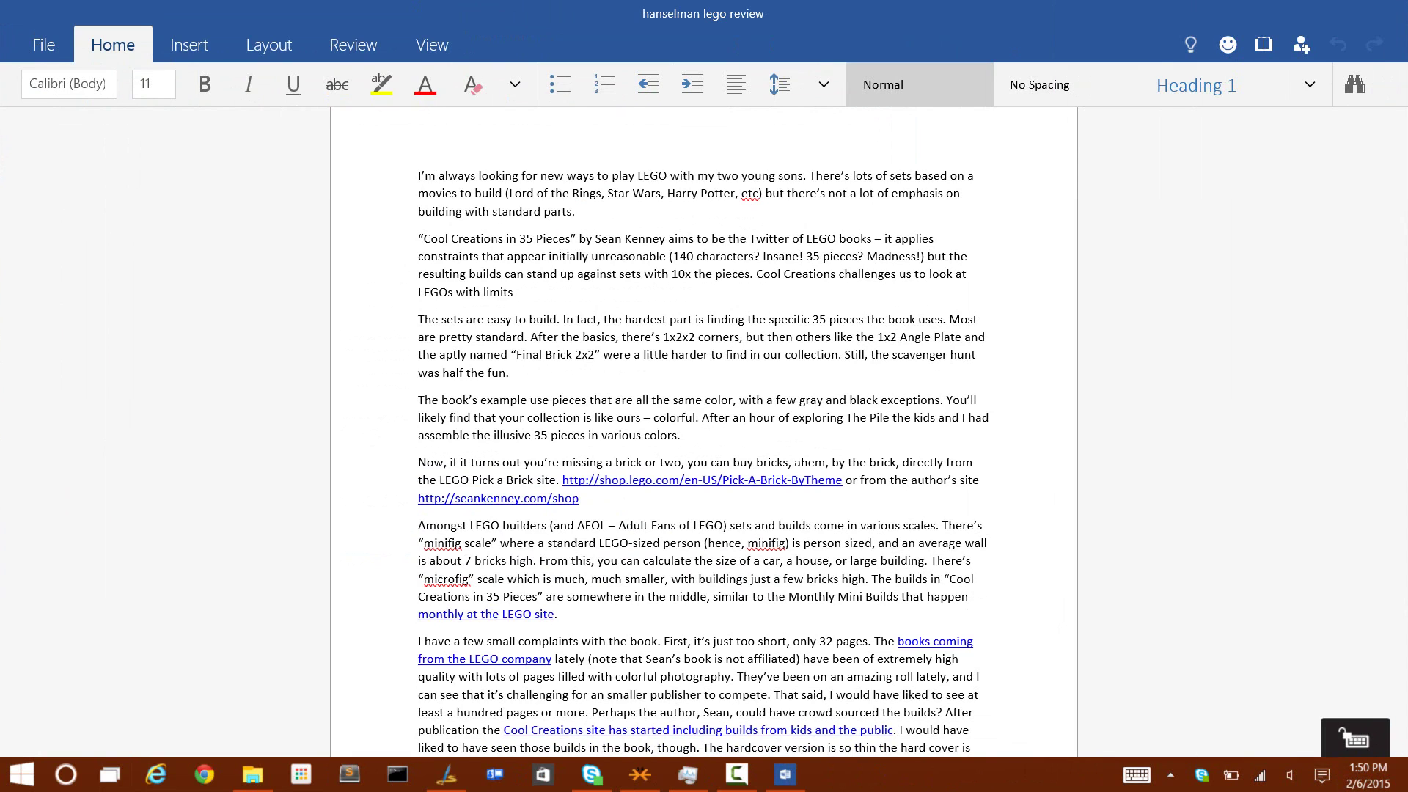
Look through the View and Review commands and the recent documents list, and return to the LEGO review
left_click(432, 45)
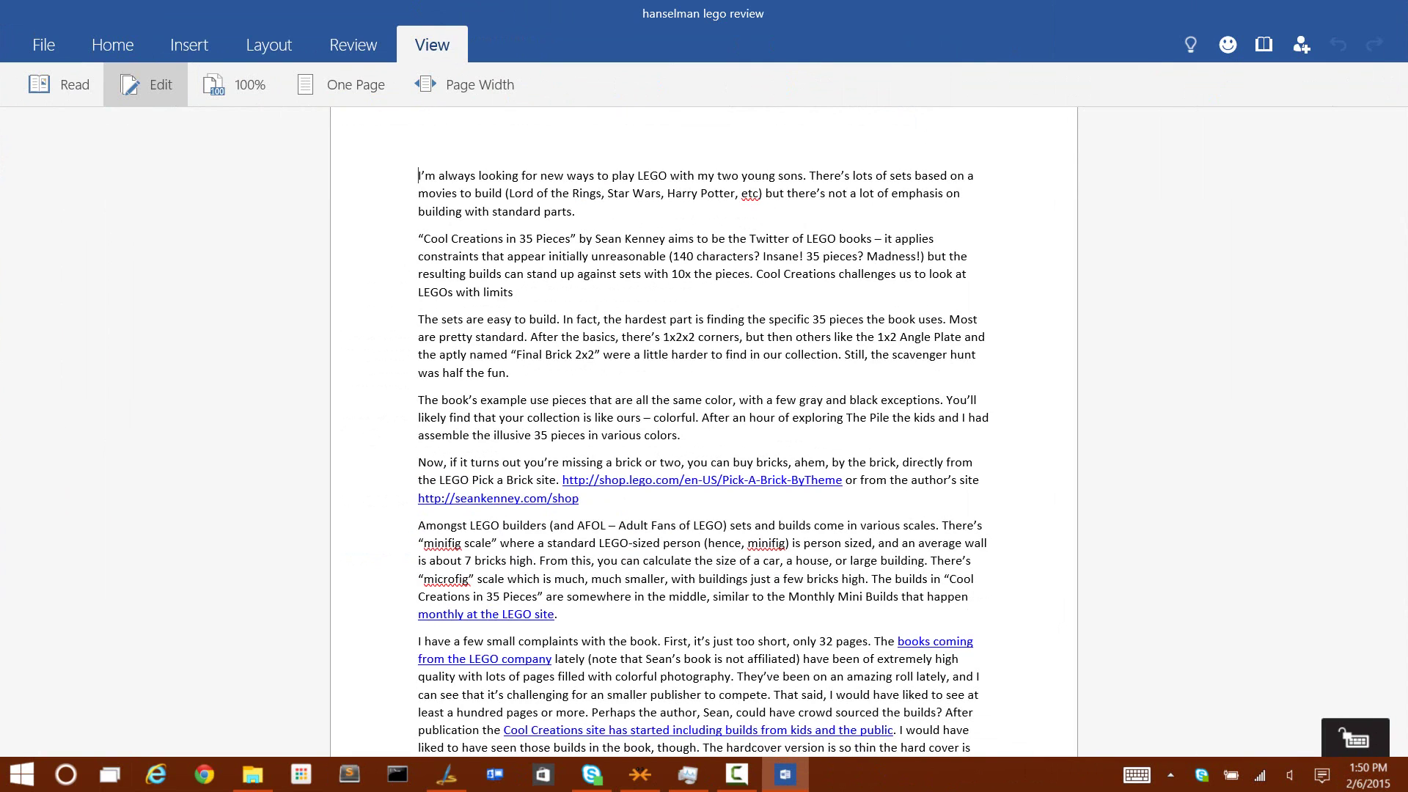
left_click(353, 45)
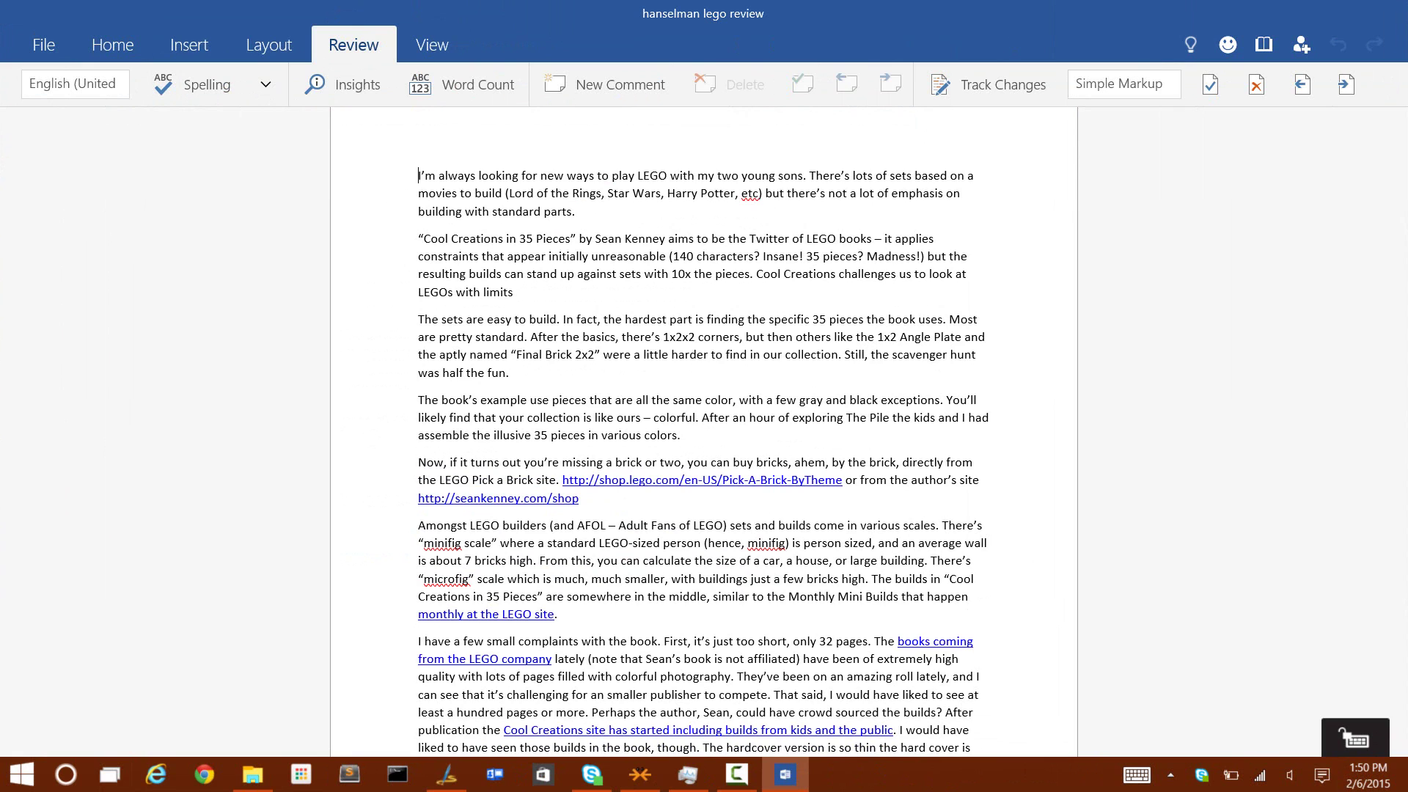
left_click(43, 45)
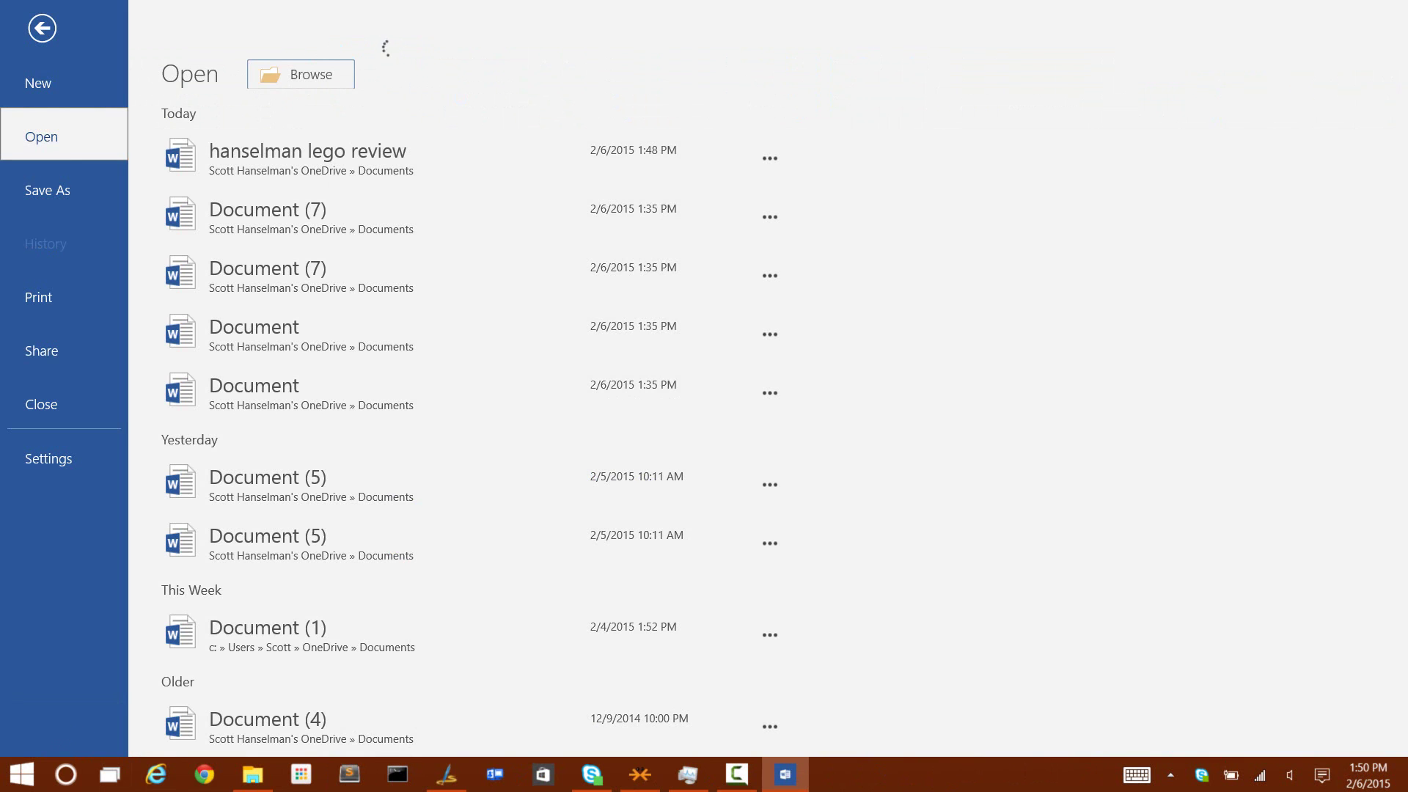
left_click(42, 27)
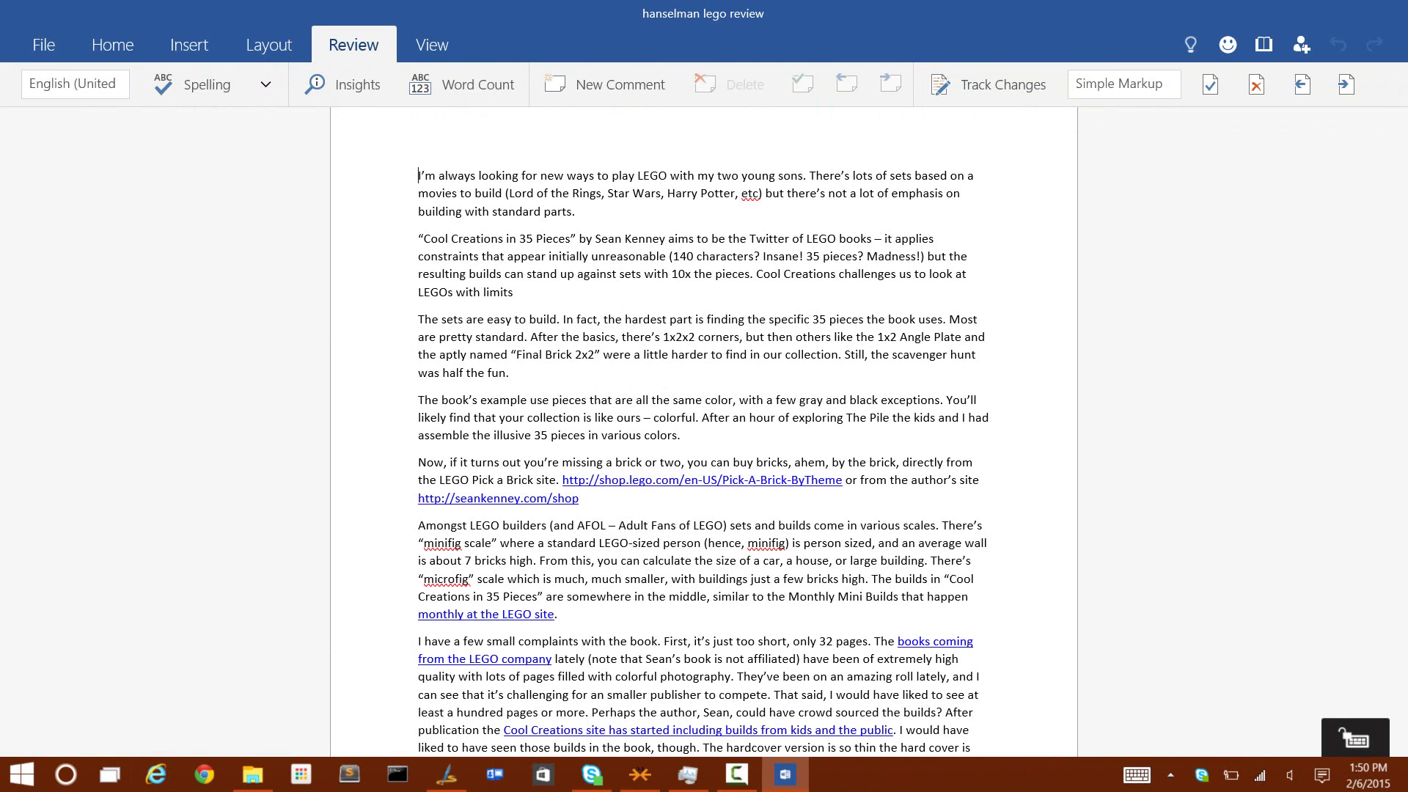
Place the cursor in the "Cool Creations in 35 Pieces" paragraph and zoom in on the page text
left_click(624, 254)
left_click(662, 282)
scroll(755, 376, "up", 3)
scroll(755, 374, "up", 2)
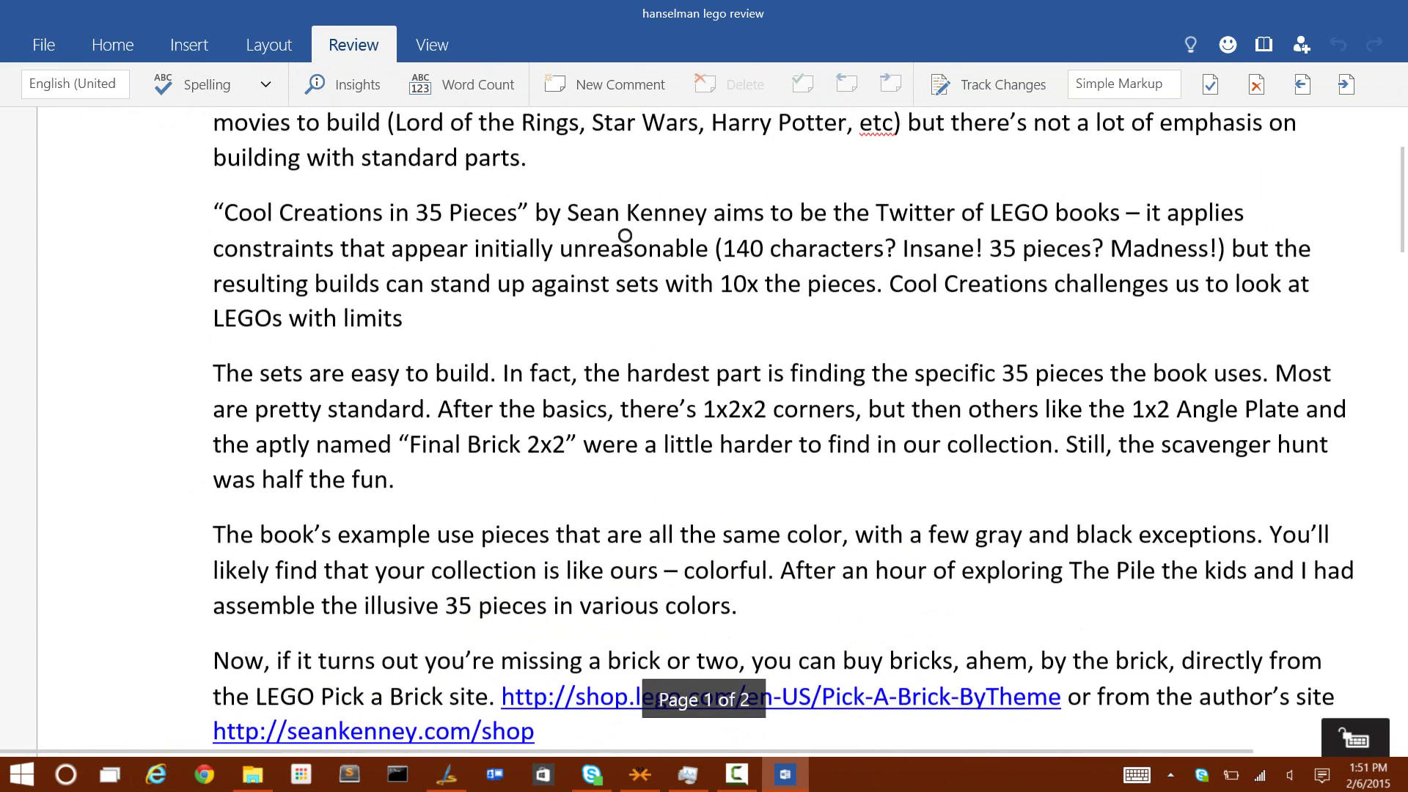
Select the word "unreasonable", and change the selection to run from "Pieces" to the end of the "Cool Creations in 35 Pieces" paragraph
double_click(633, 249)
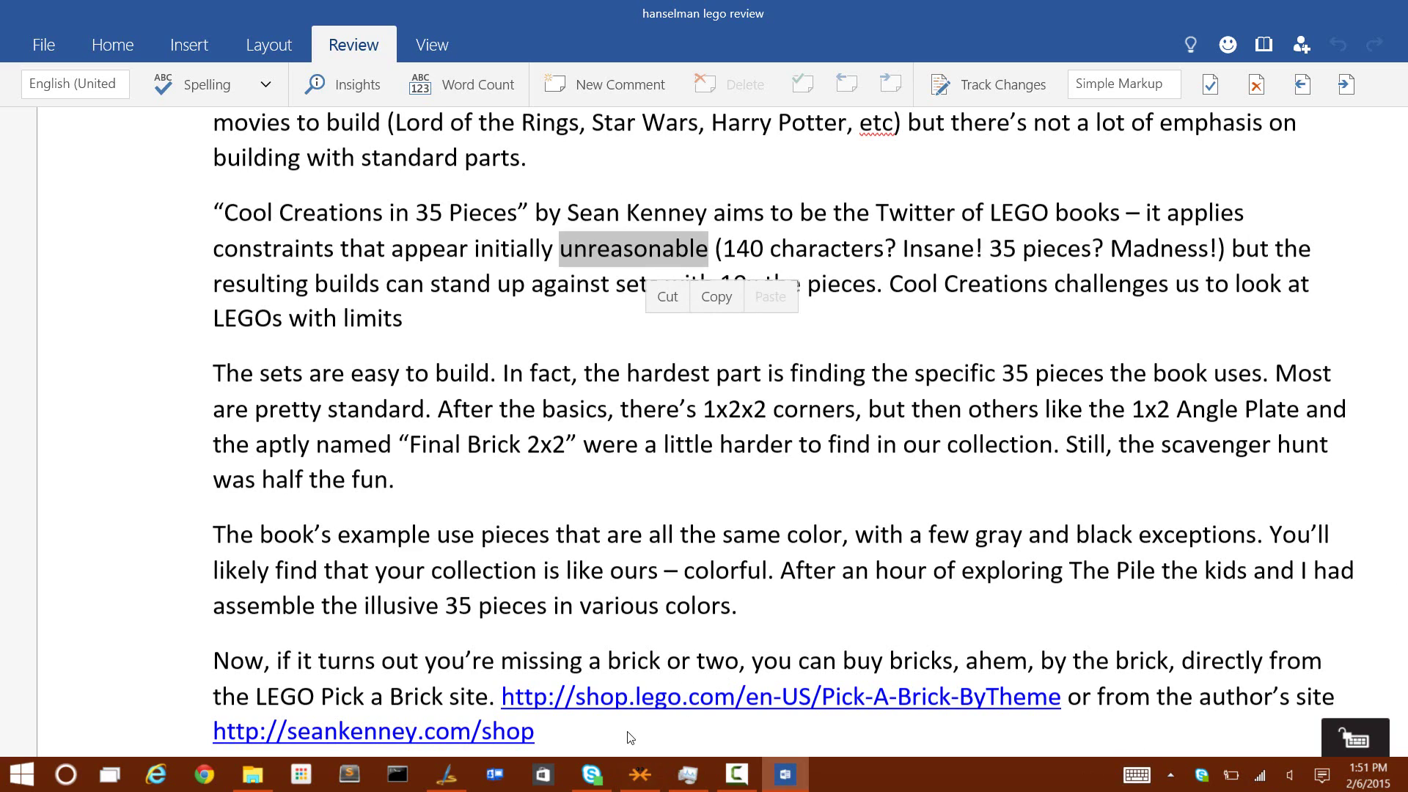
left_click_drag(462, 213, 527, 330)
right_click(517, 245)
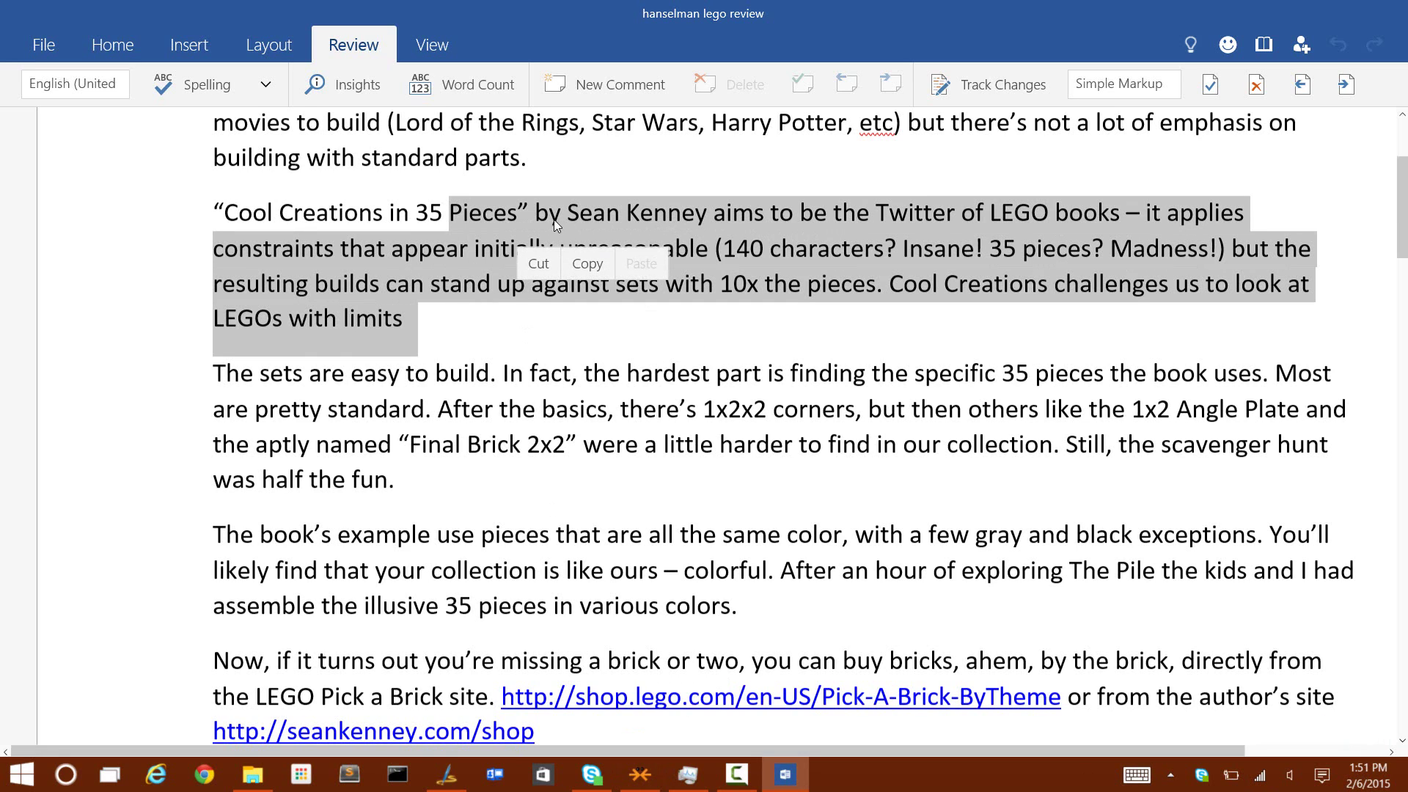
left_click(123, 48)
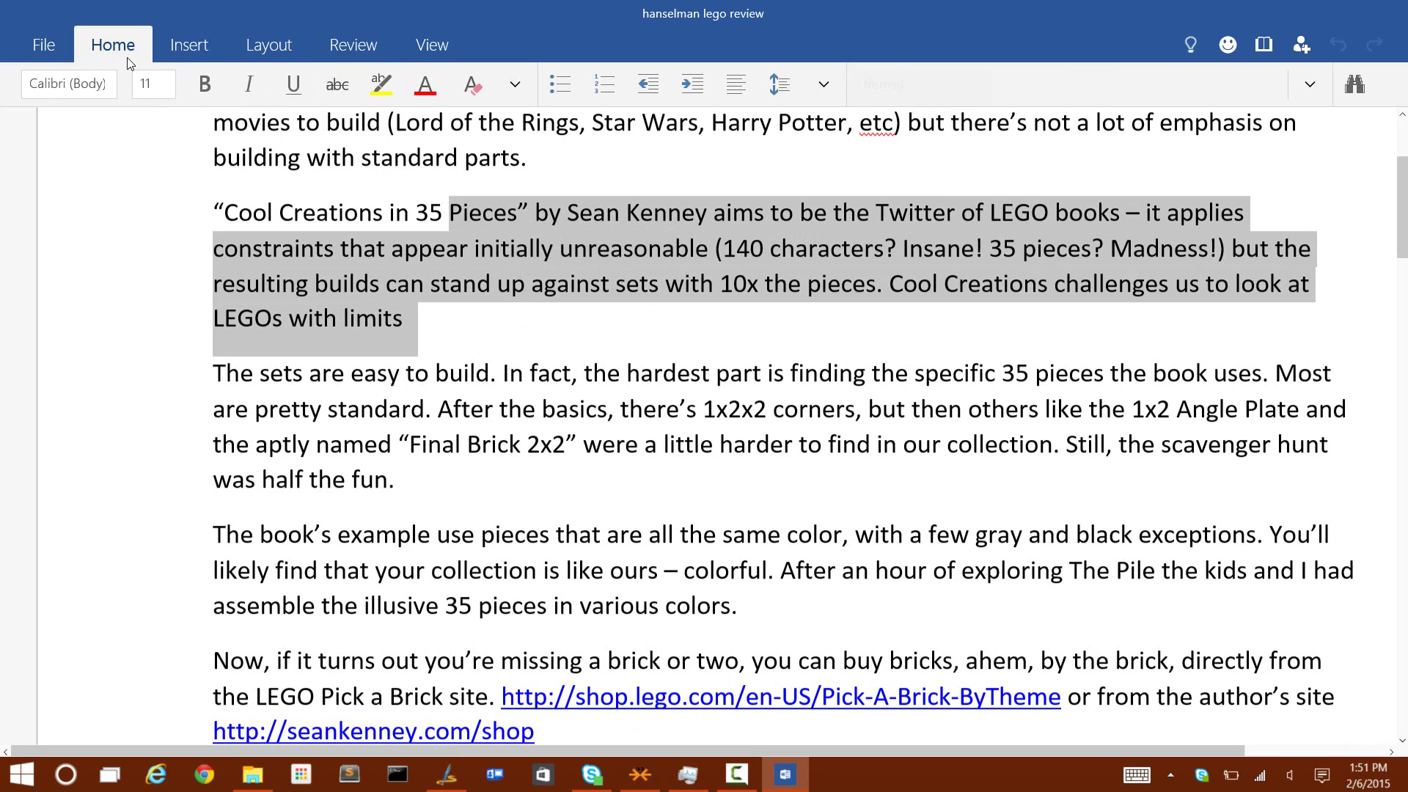
Clear the paragraph selection, reposition the text cursor in "Cool", and select the word "constraints"
left_click(461, 262)
scroll(461, 269, "up", 1)
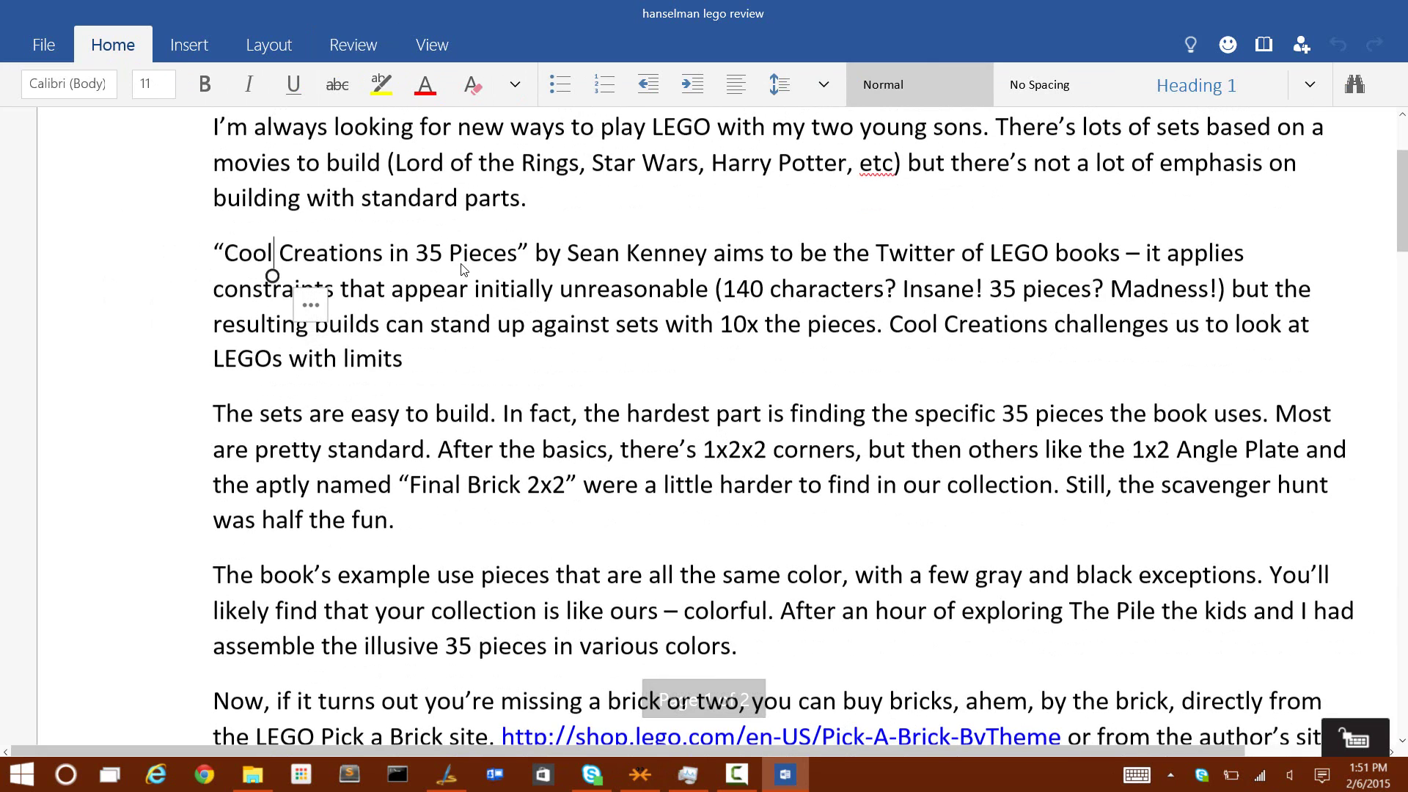
mouse_move(272, 276)
left_mouse_down()
mouse_move(402, 380)
mouse_move(266, 278)
left_mouse_up()
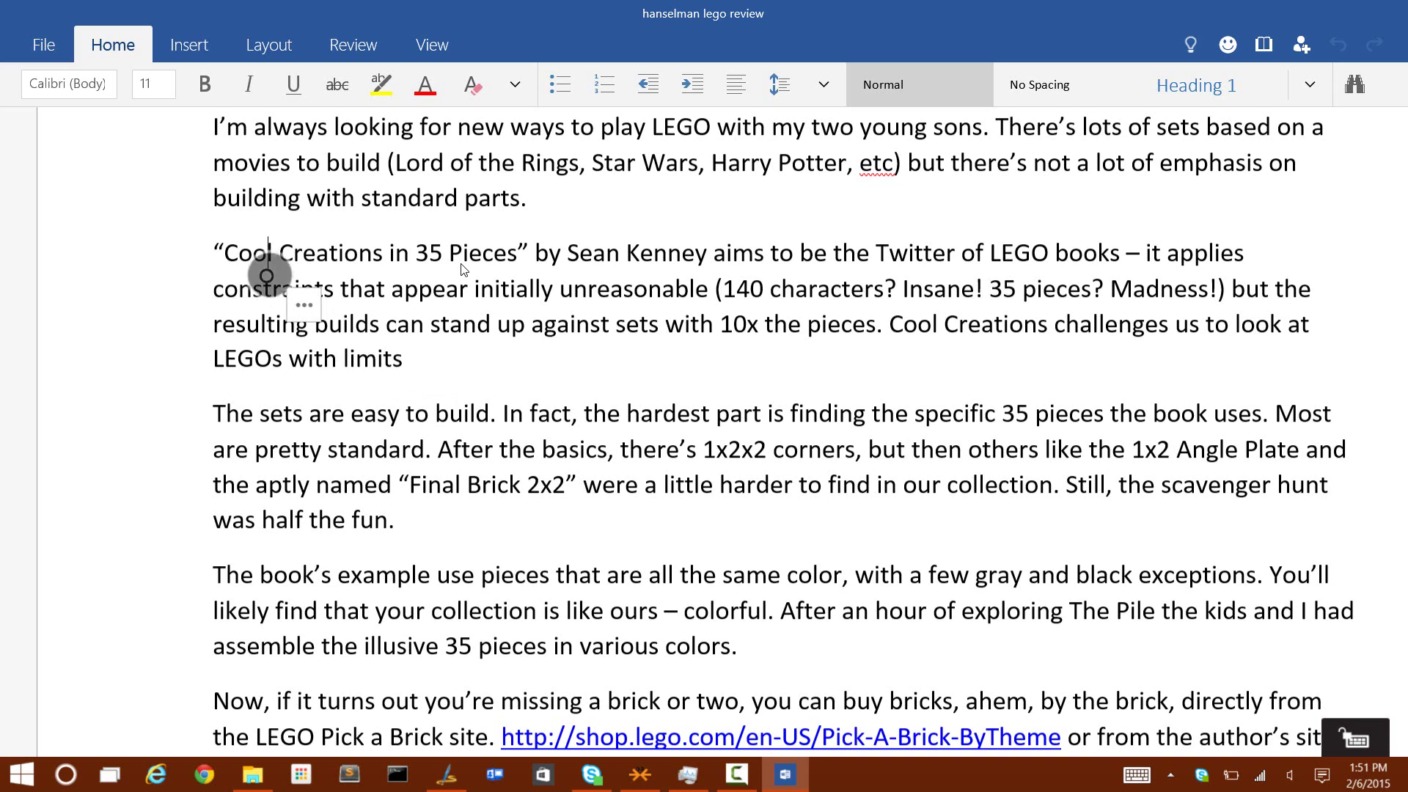
double_click(268, 287)
left_click(328, 264)
left_click_drag(265, 254, 445, 369)
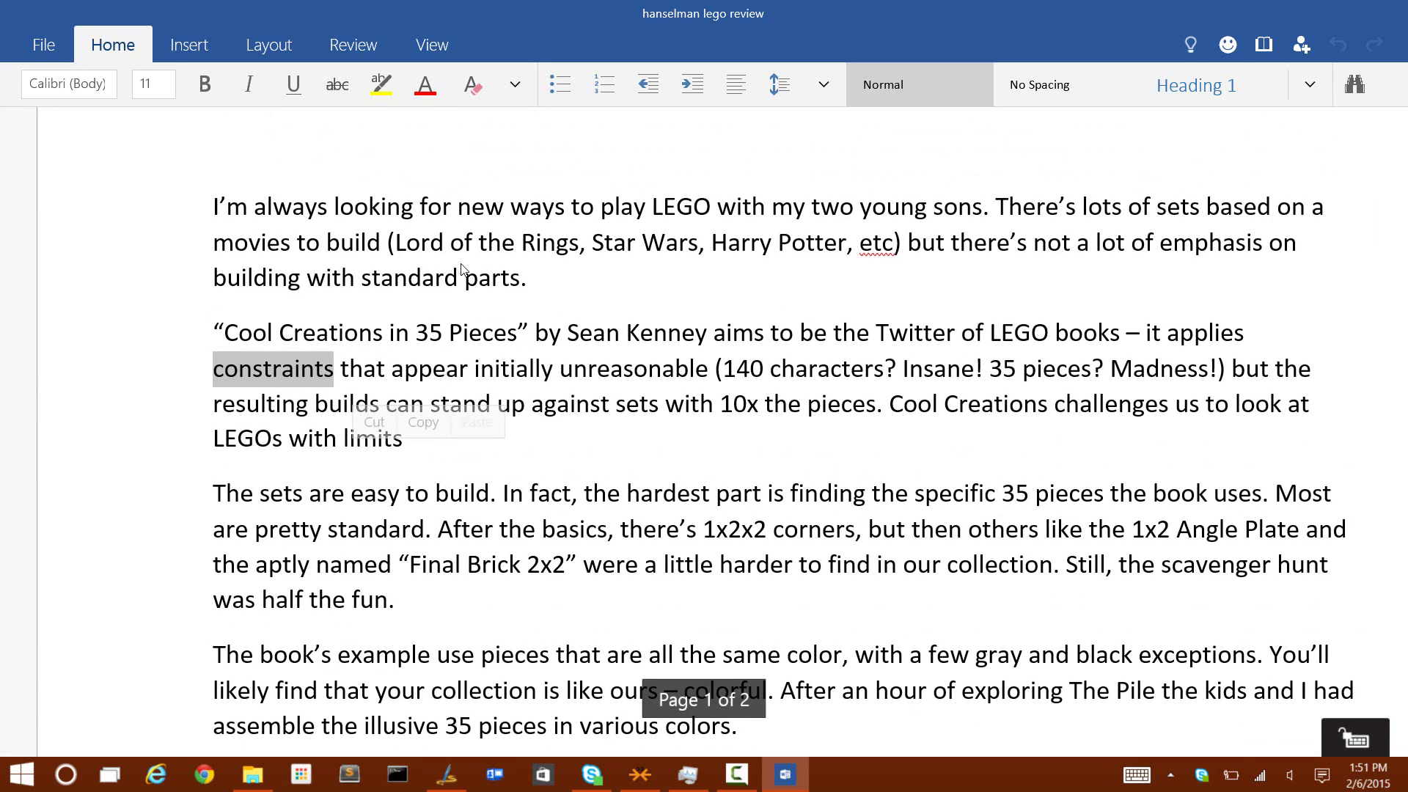
Place the cursor in the word "initially" and zoom out until the full page width fits on screen
left_click(363, 330)
left_click(398, 353)
left_click_drag(390, 391, 664, 449)
left_click_drag(402, 461, 480, 392)
scroll(527, 384, "up", 1)
scroll(501, 389, "down", 3)
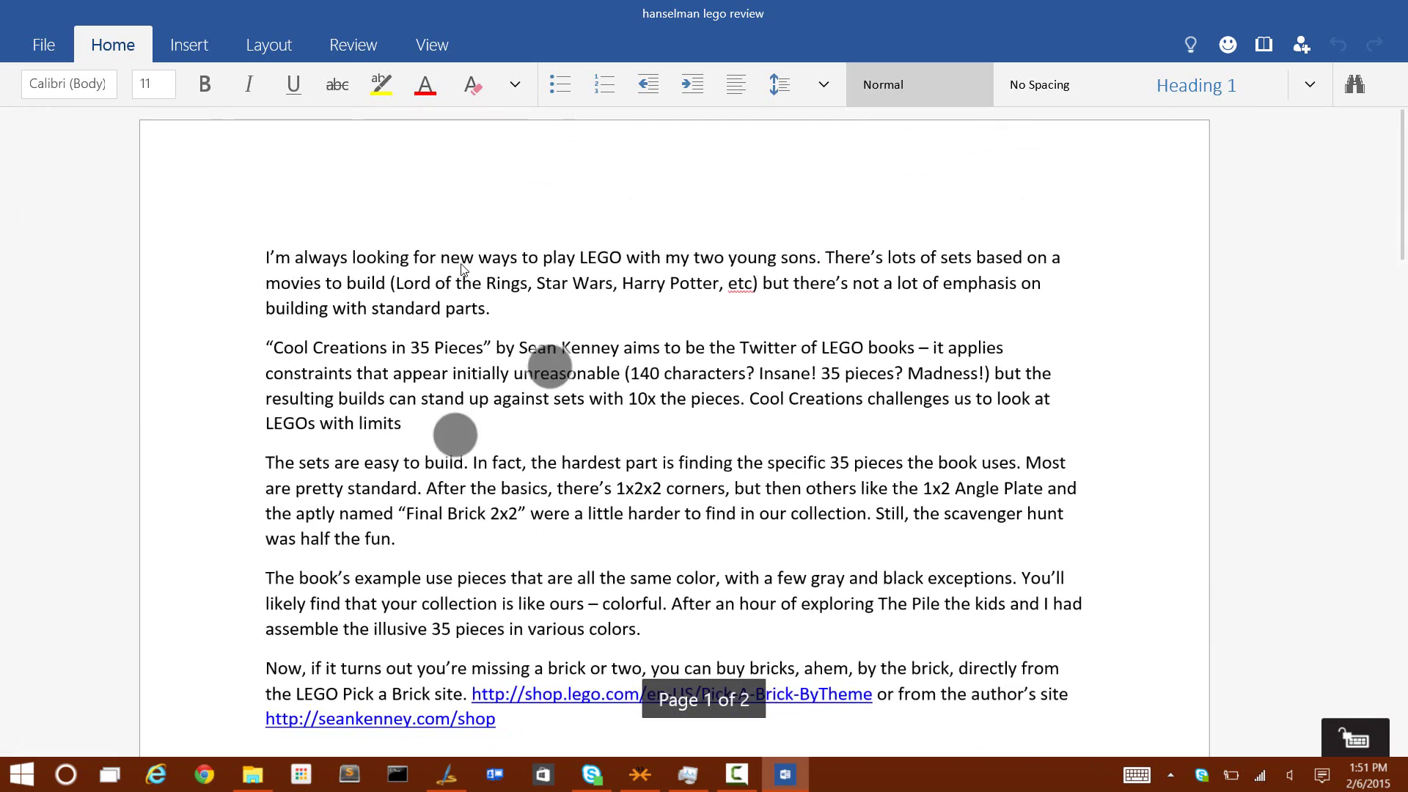
Check the special indent options and try the Heading 1 and Heading 2 styles on the "Cool Creations in 35 Pieces" paragraph
left_click(823, 84)
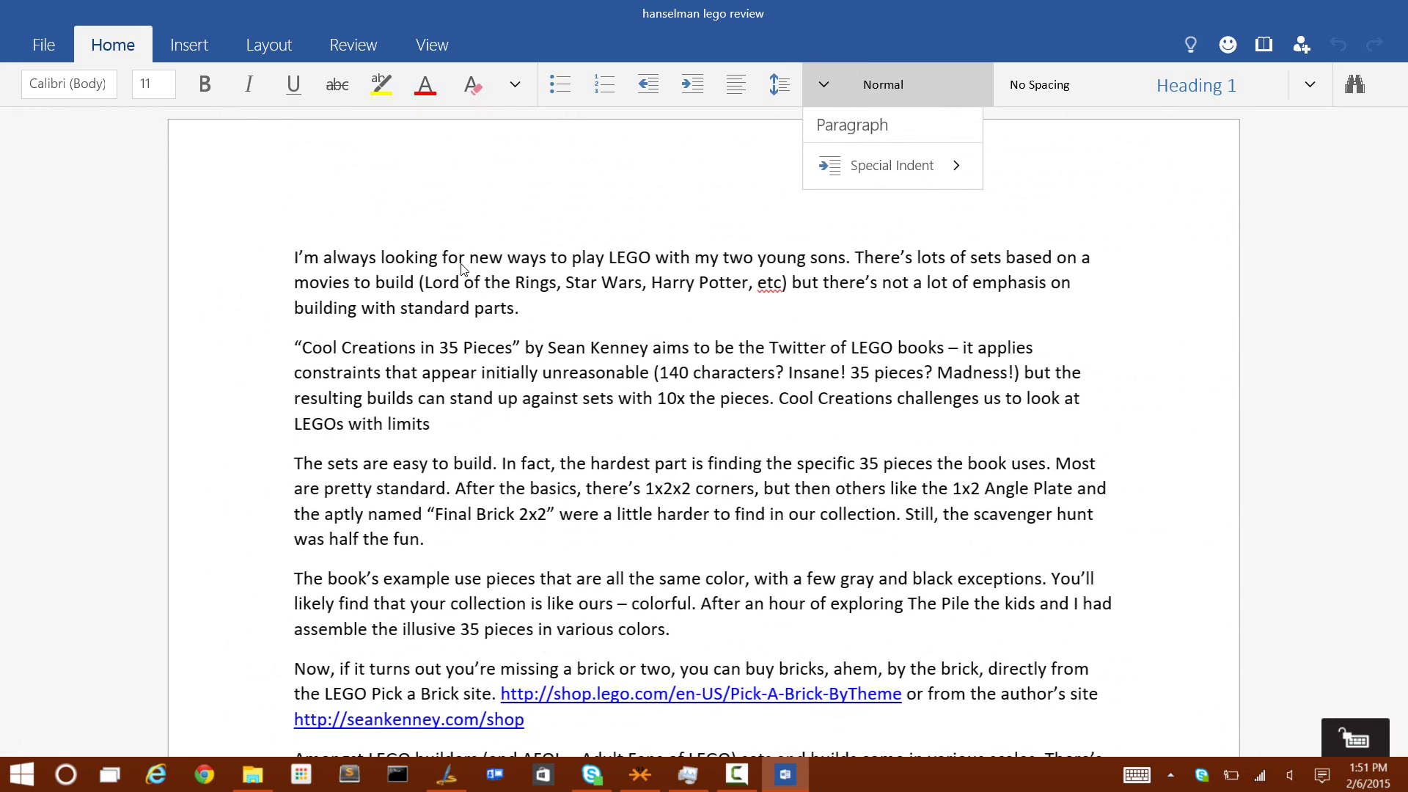
left_click(938, 154)
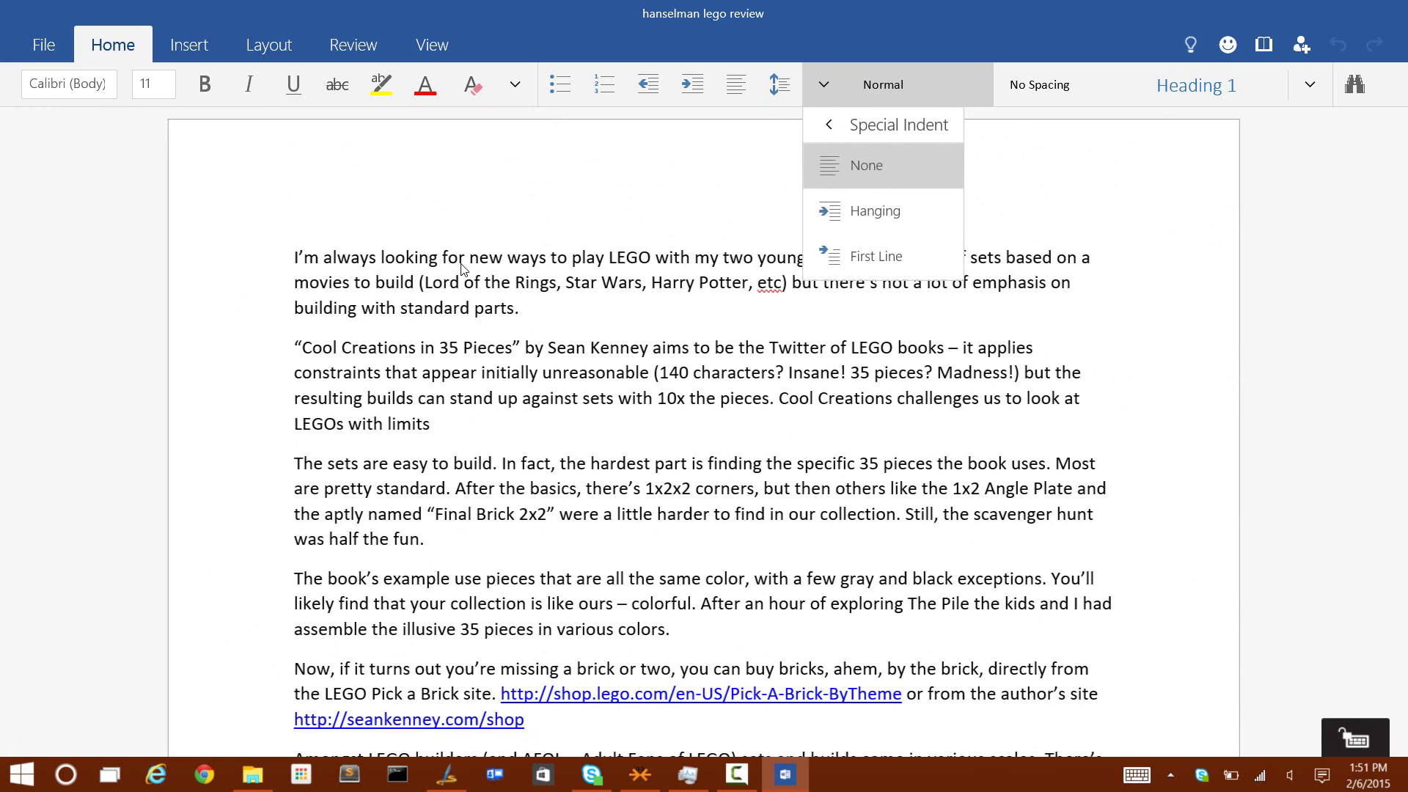
left_click(1196, 85)
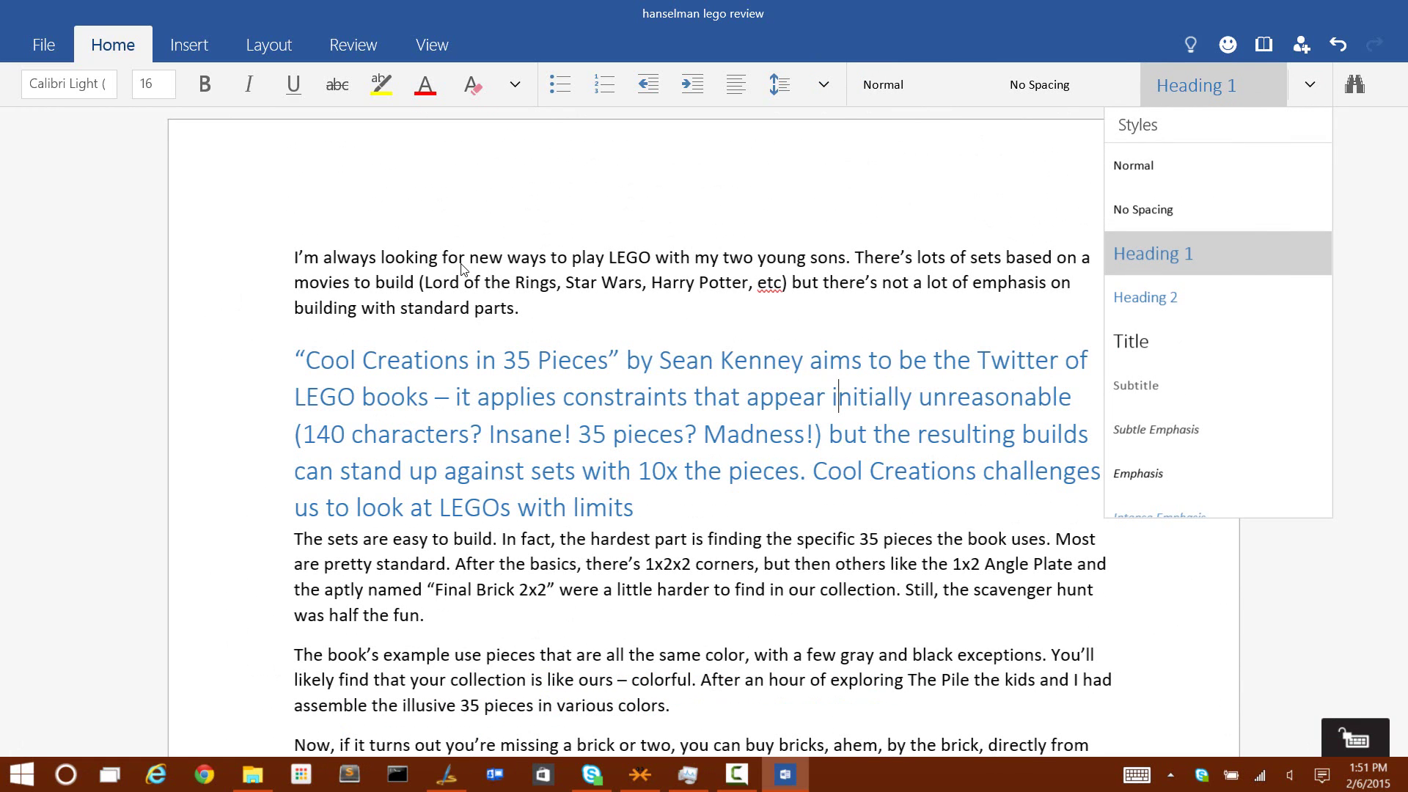
left_click(1197, 293)
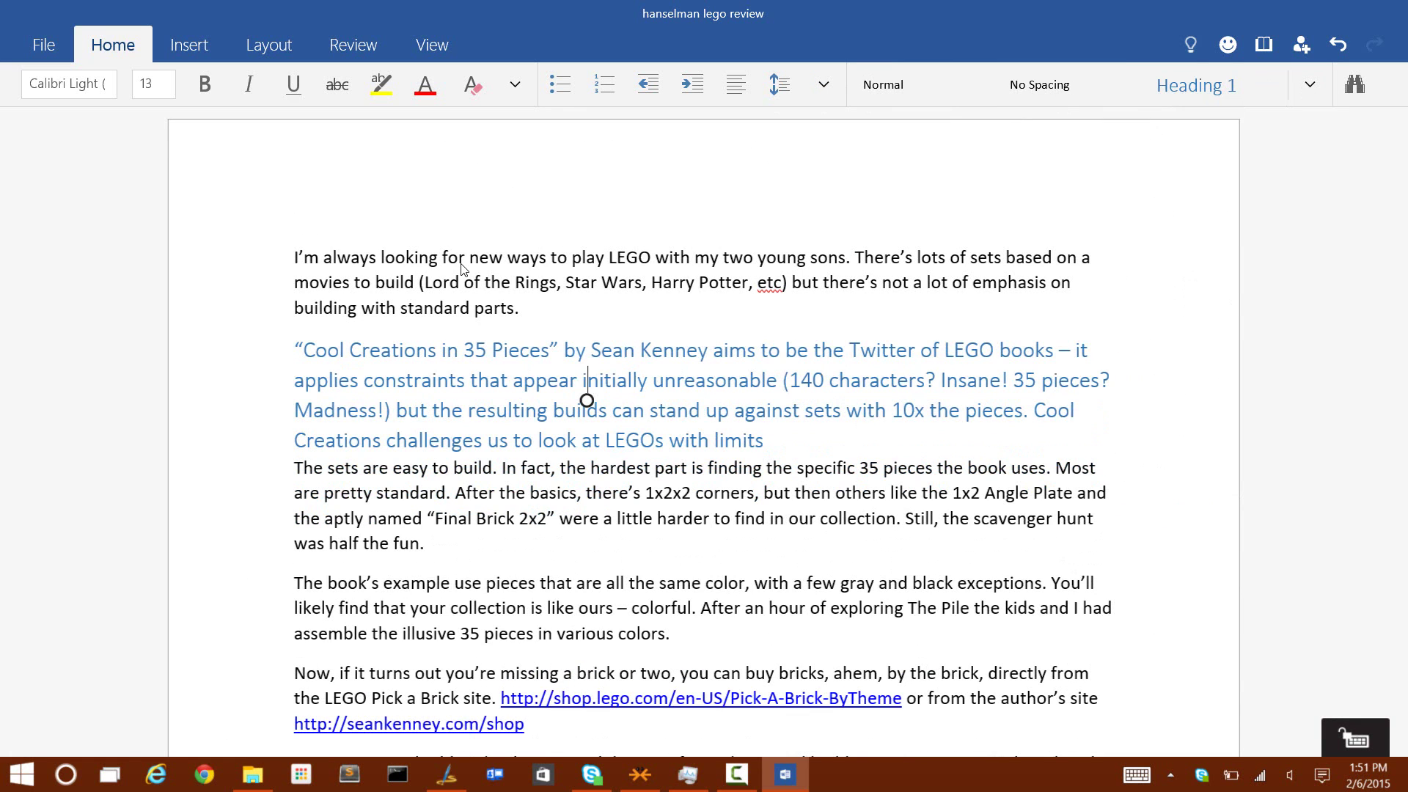
Look through the recent documents, the file browsing dialog, and the Save As and Settings pages
key("ctrl+o")
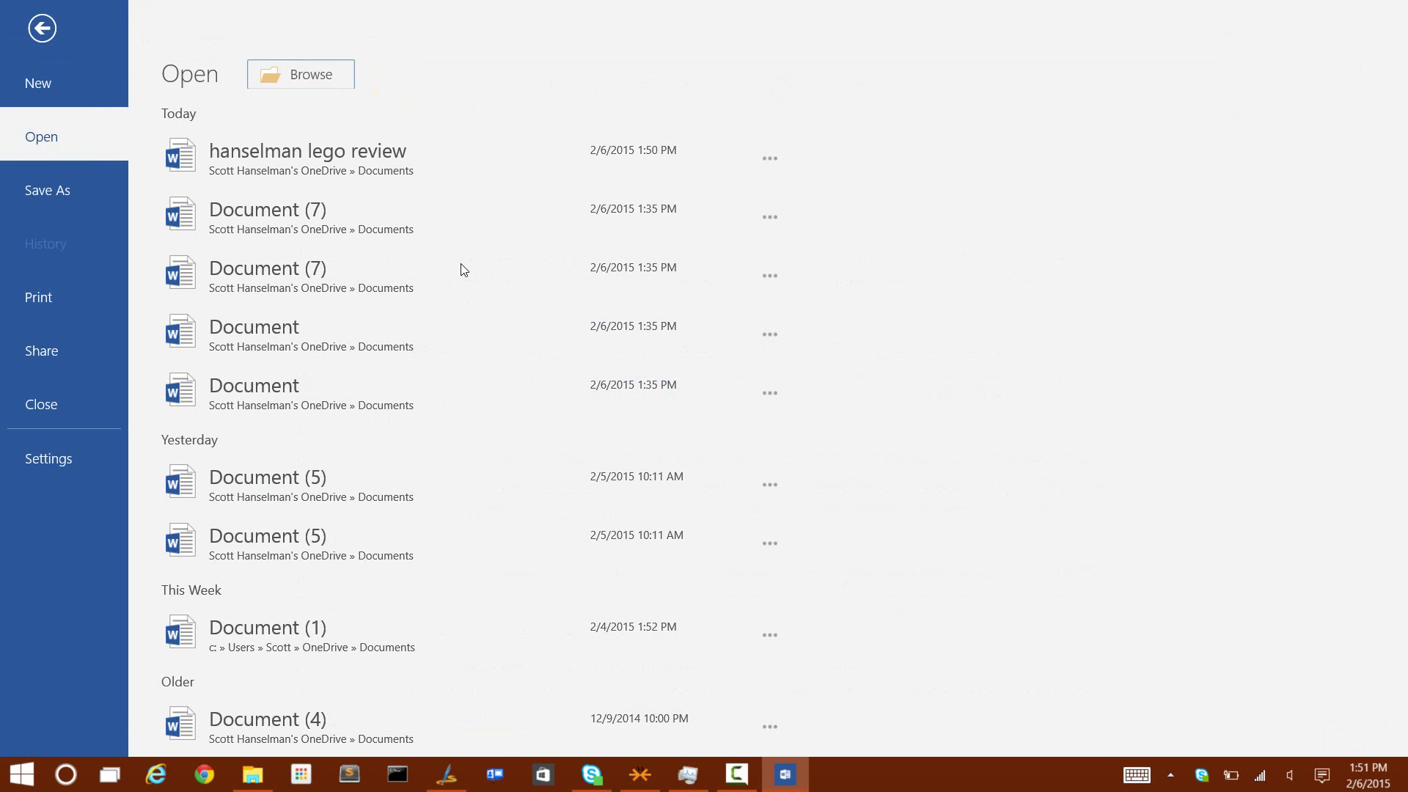
key("Return")
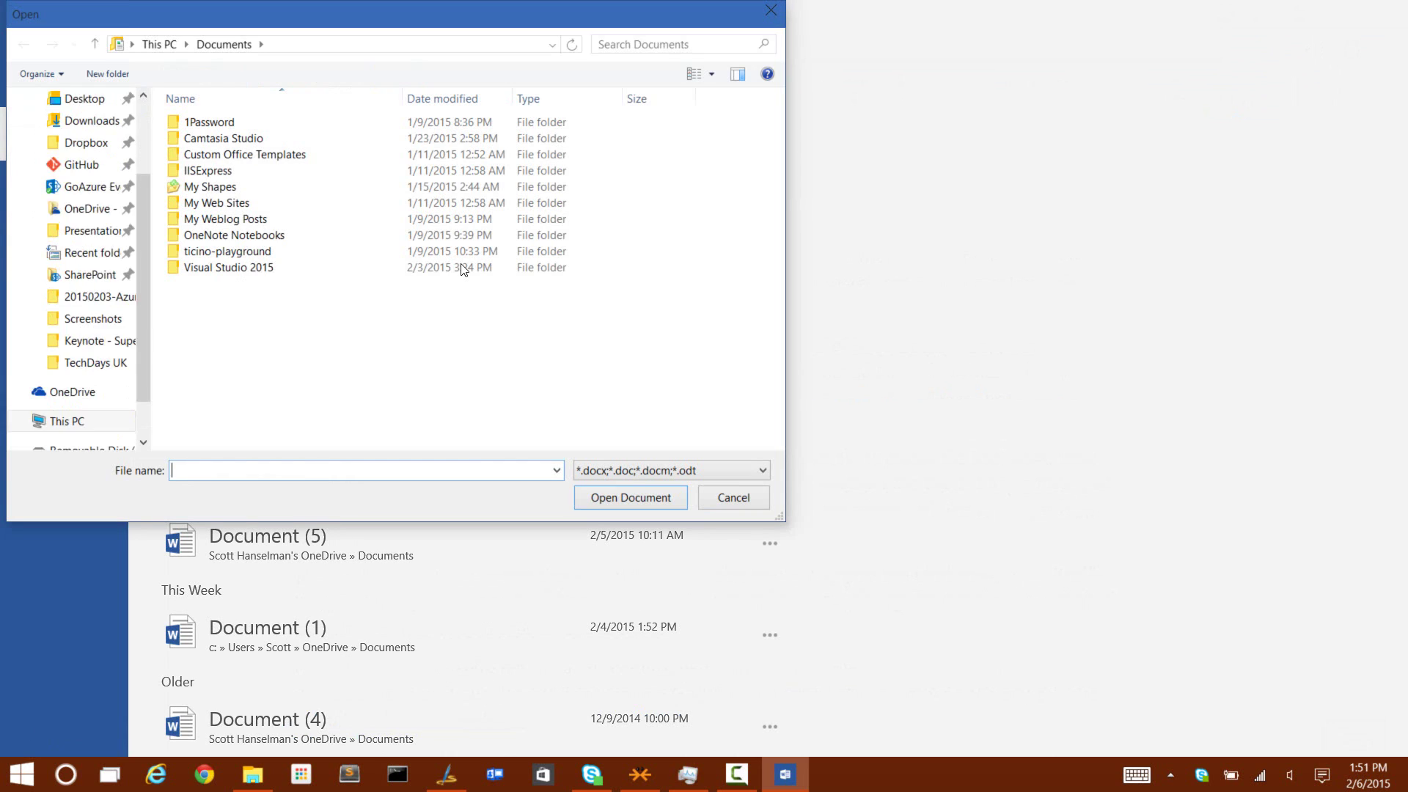
left_click(733, 497)
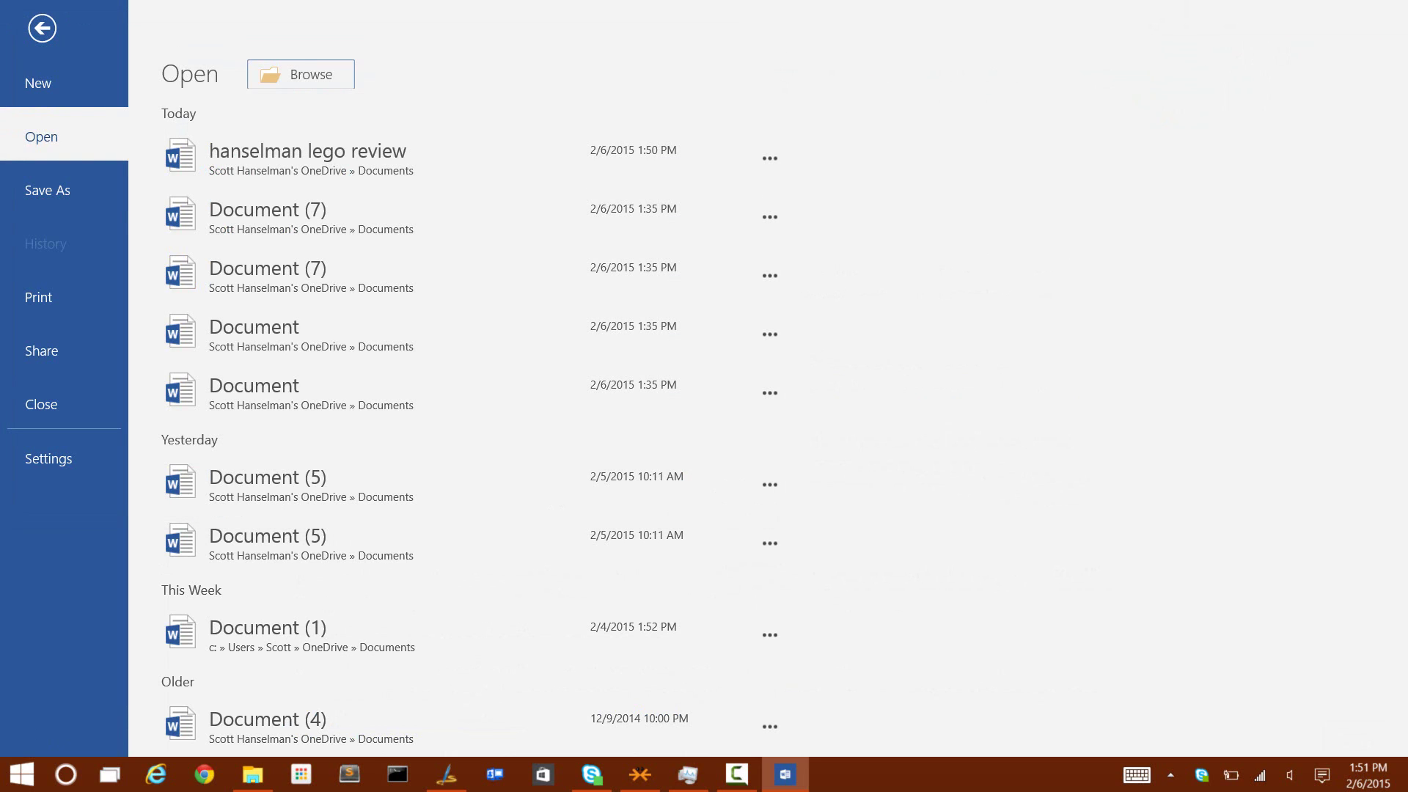
left_click(64, 188)
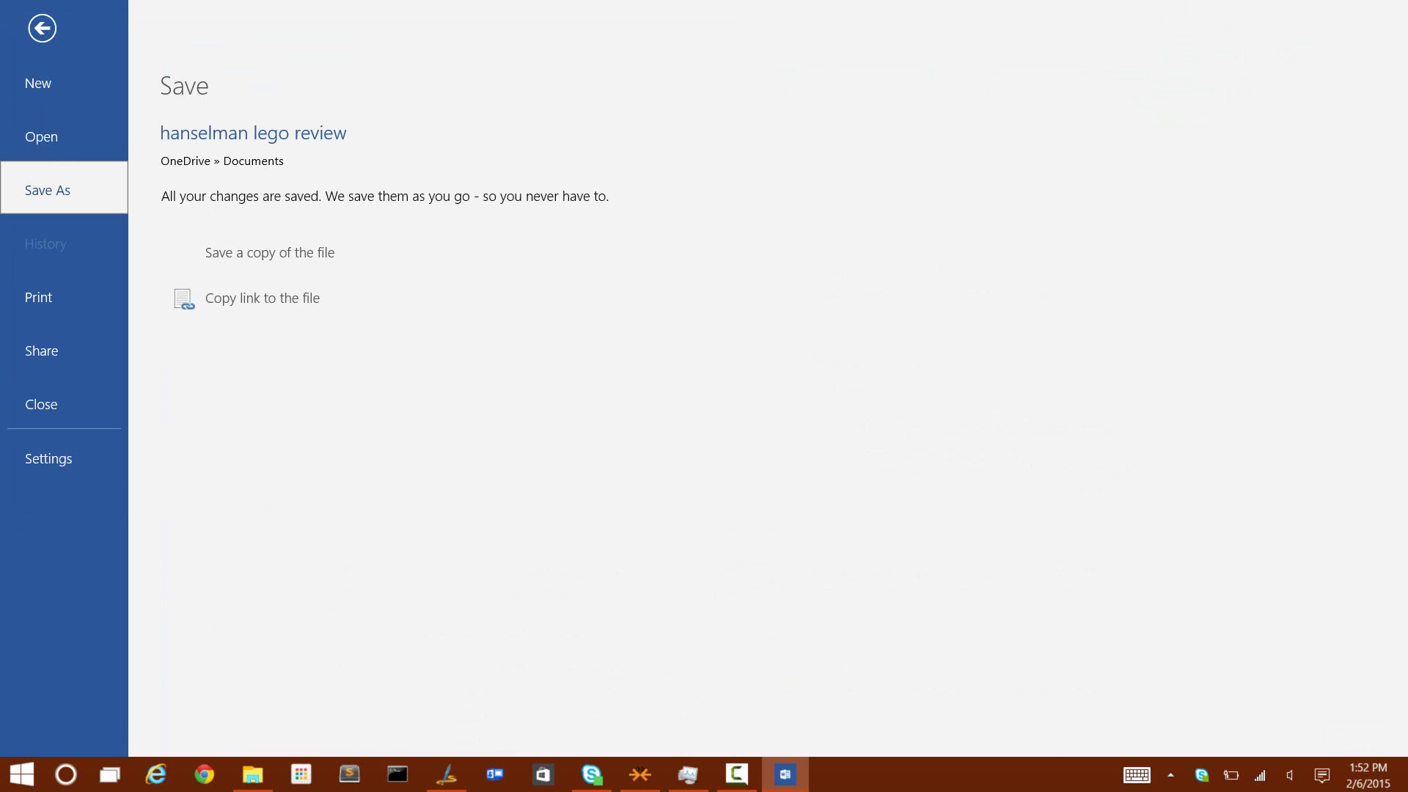
left_click(47, 453)
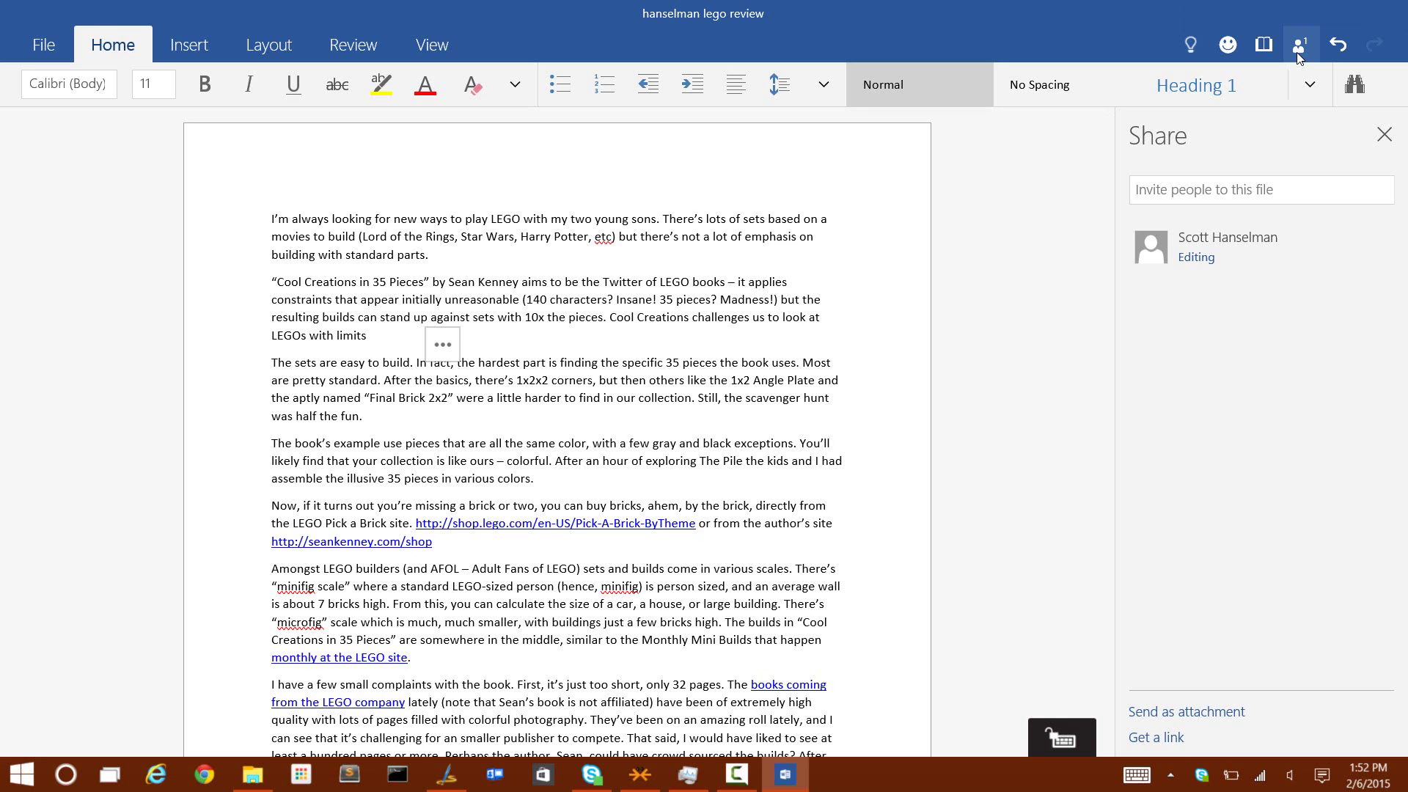
Display the LEGO review in Read view with its reading commands shown, and return to editing
left_click(1263, 44)
left_click(1380, 14)
left_click(1293, 47)
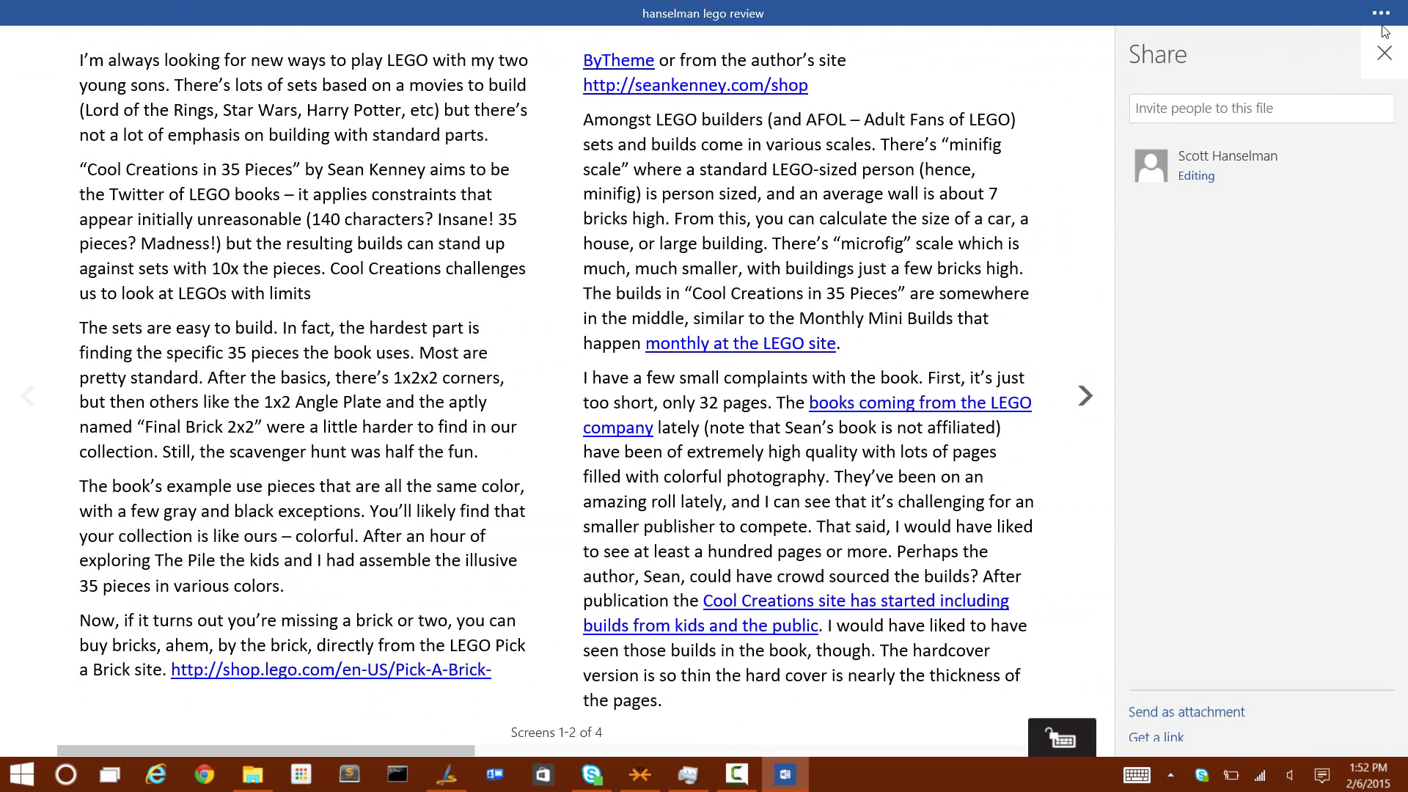
left_click(1379, 15)
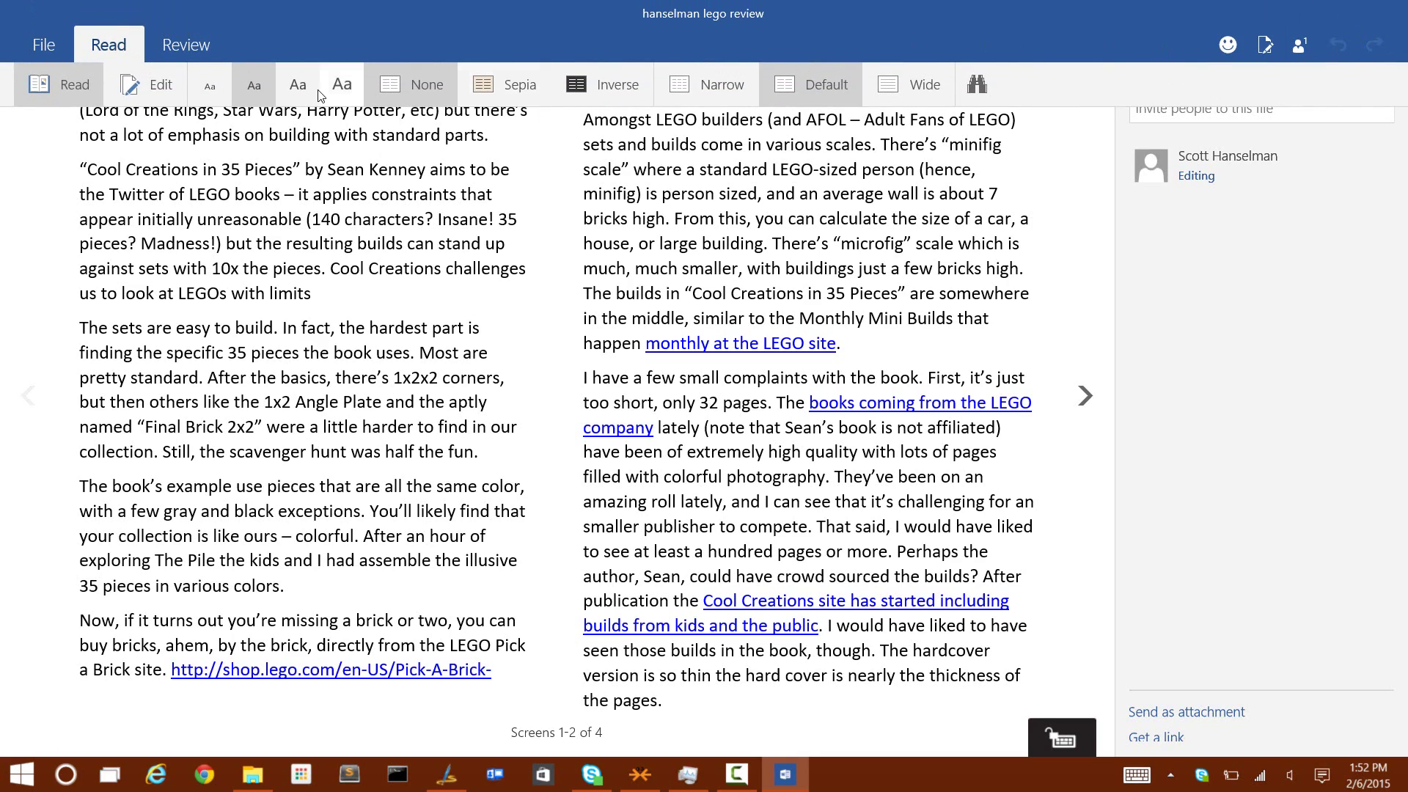
left_click(160, 85)
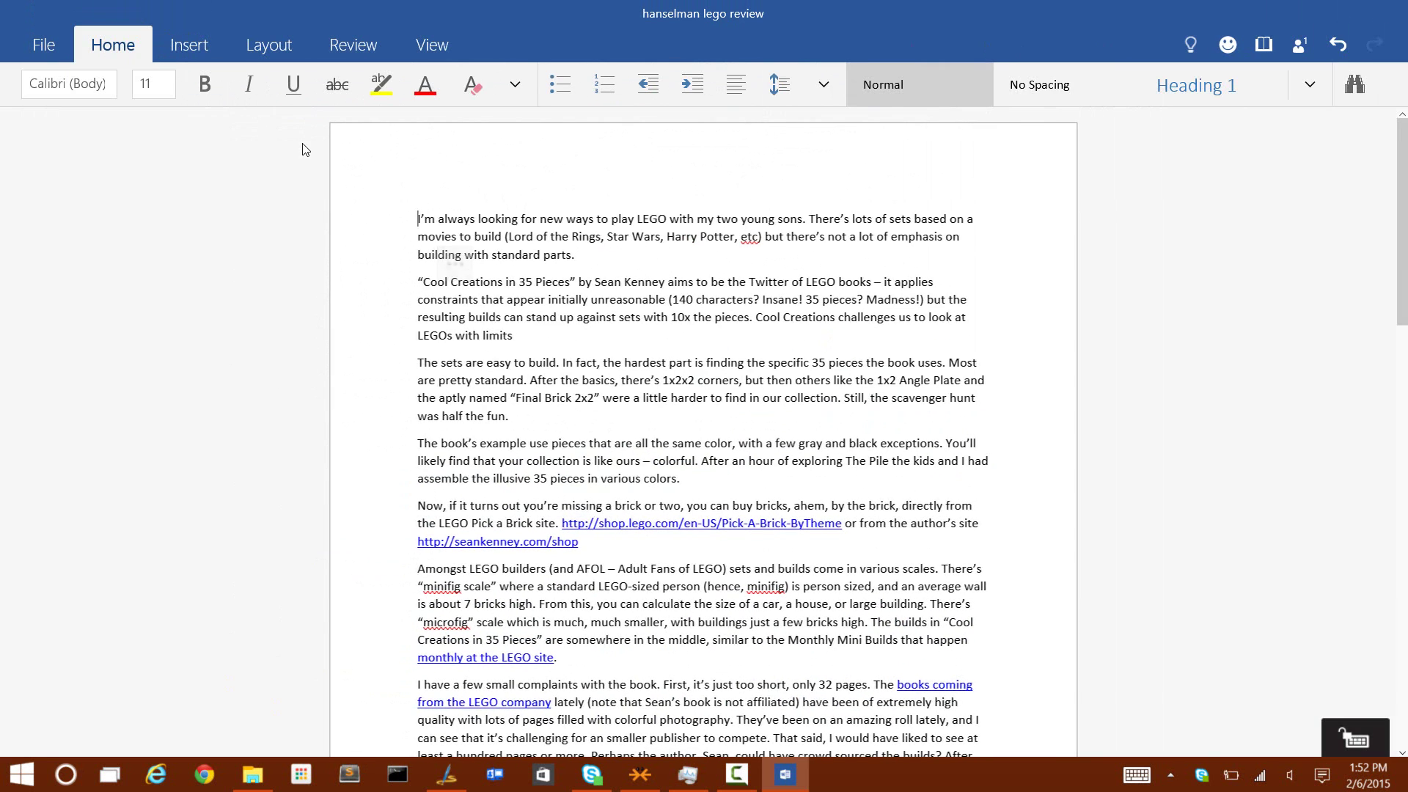
Page through the LEGO review in Read view to its last screen and go back to edit mode
left_click(1263, 45)
scroll(861, 230, "right", 1)
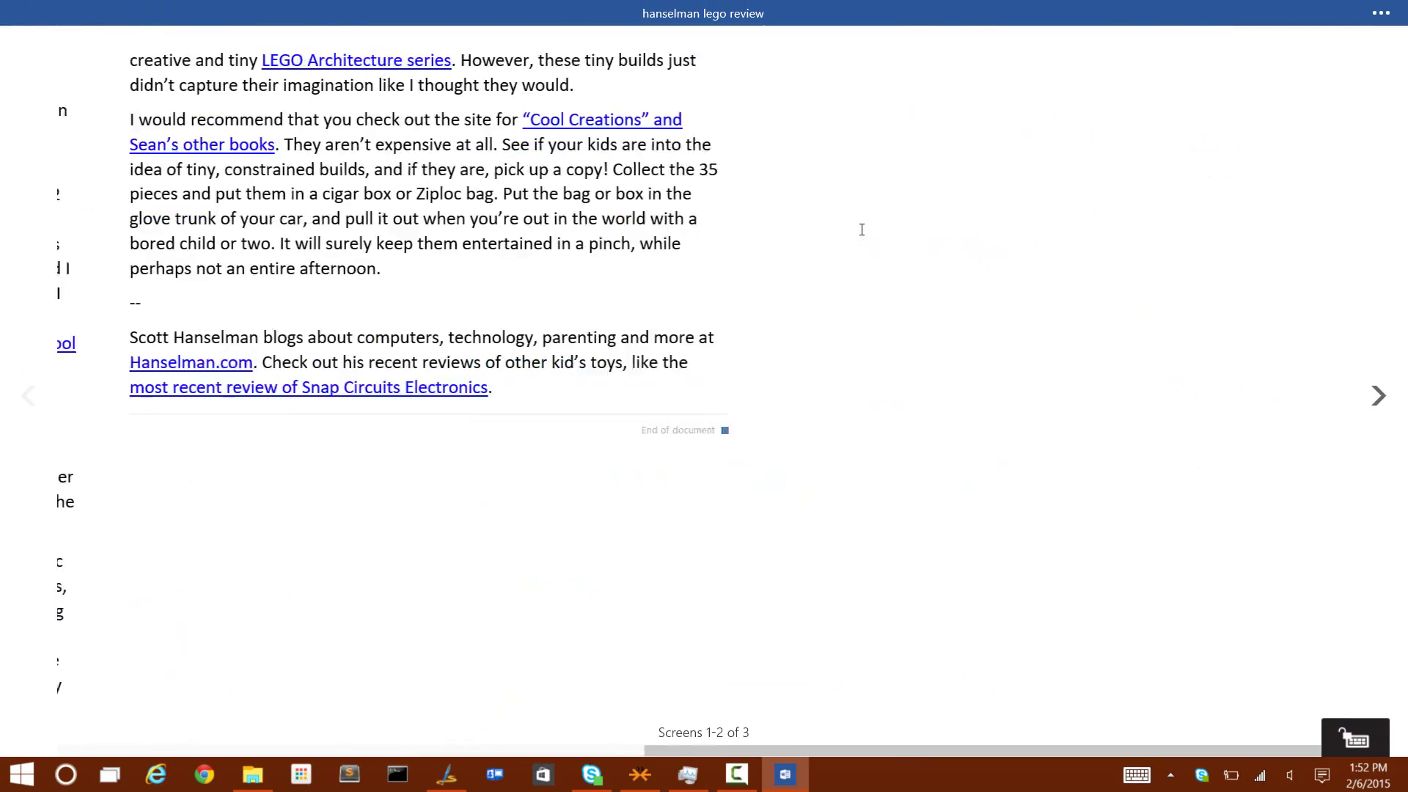
scroll(861, 229, "left", 1)
key("Right")
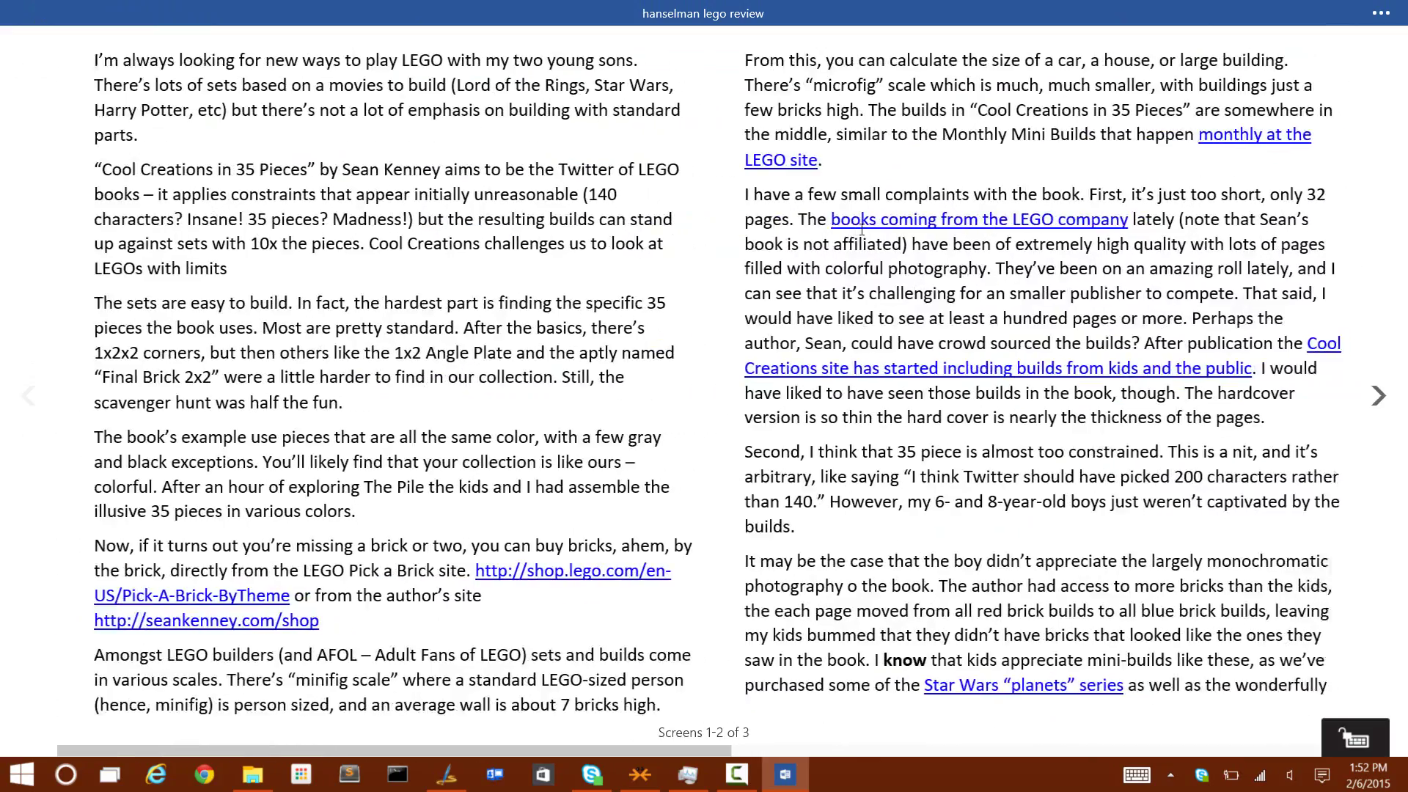
mouse_move(1306, 7)
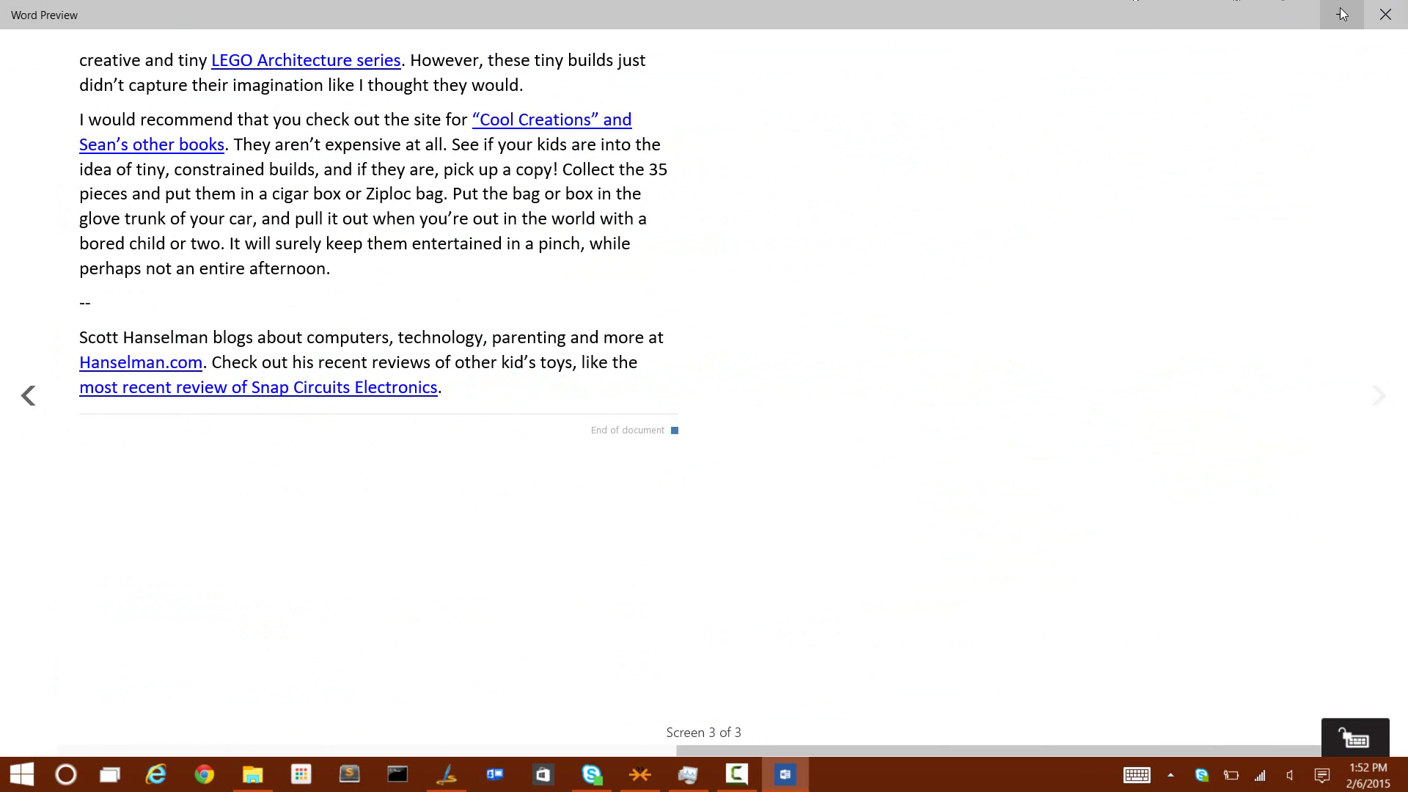
left_click(1381, 15)
left_click(155, 86)
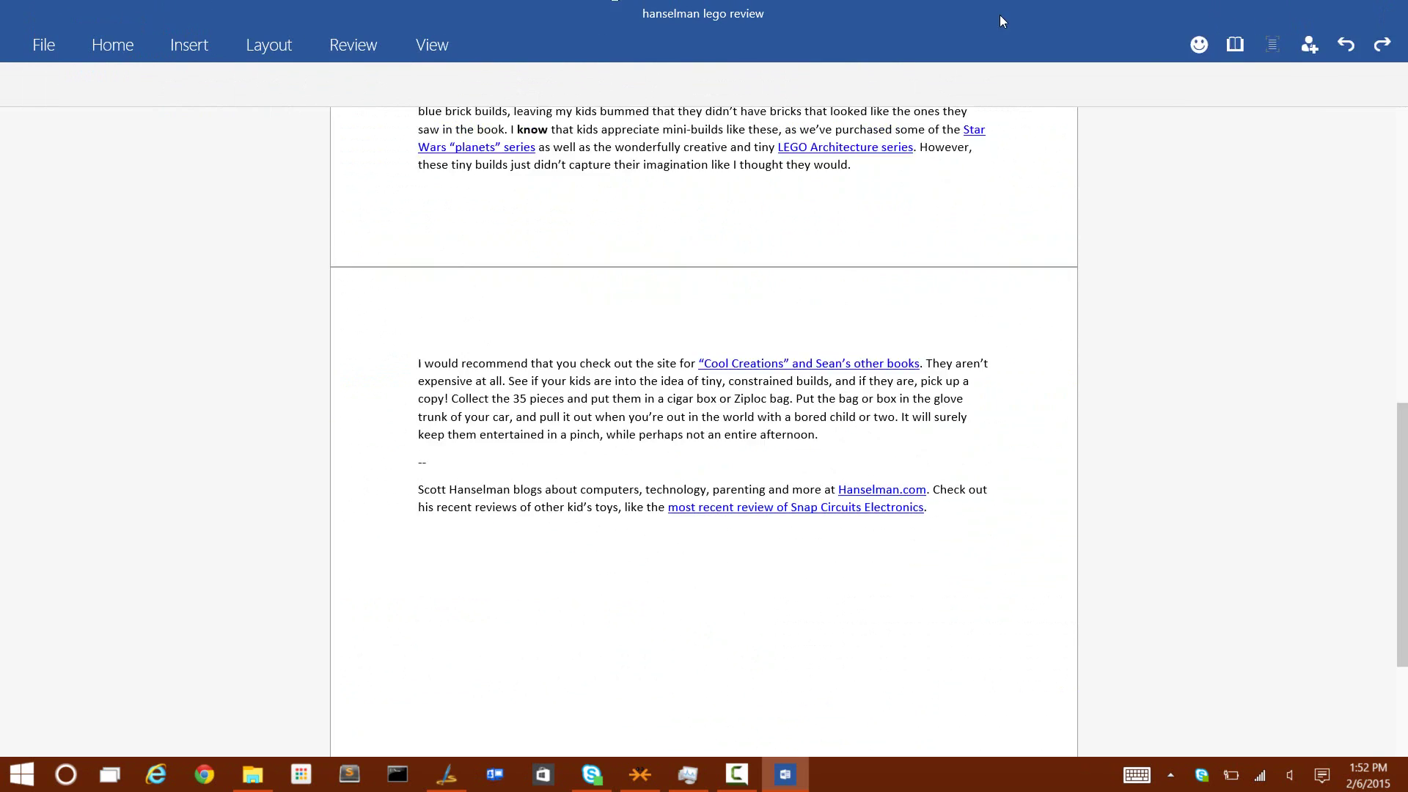
Close Word and open version 2 of the GoAzure Keynote from the Keynote - Super Powers folder in the touch-friendly PowerPoint app
left_click(1403, 7)
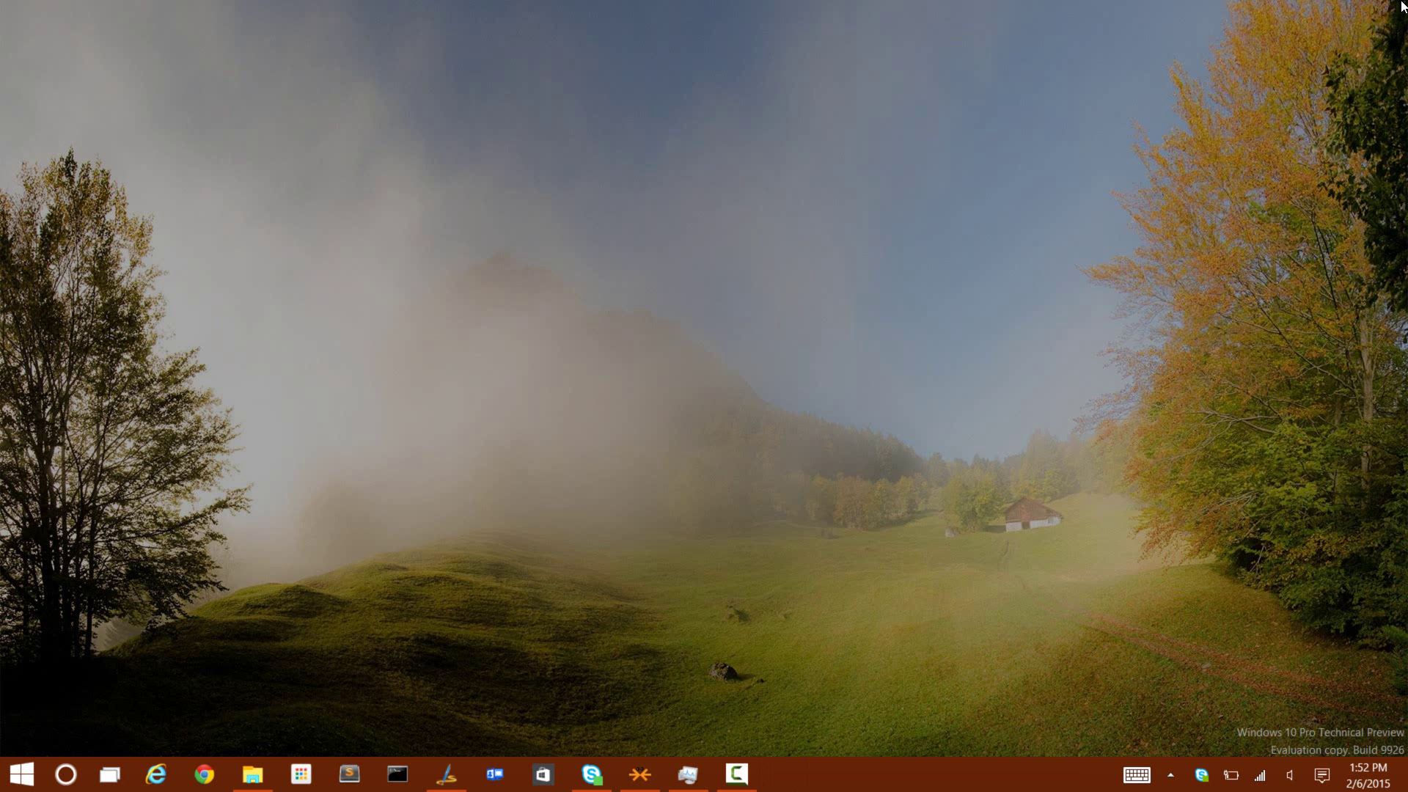
left_click(252, 774)
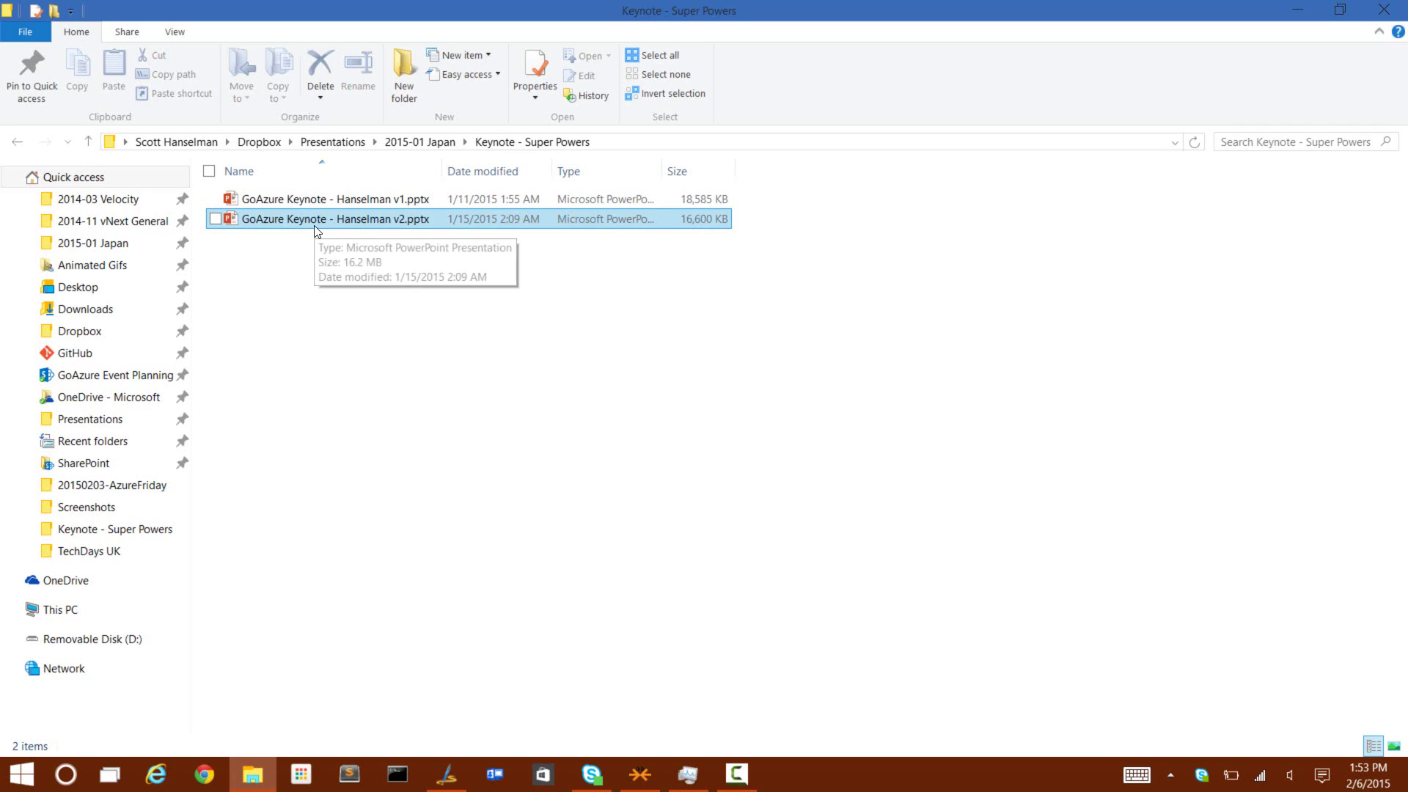
right_click(407, 218)
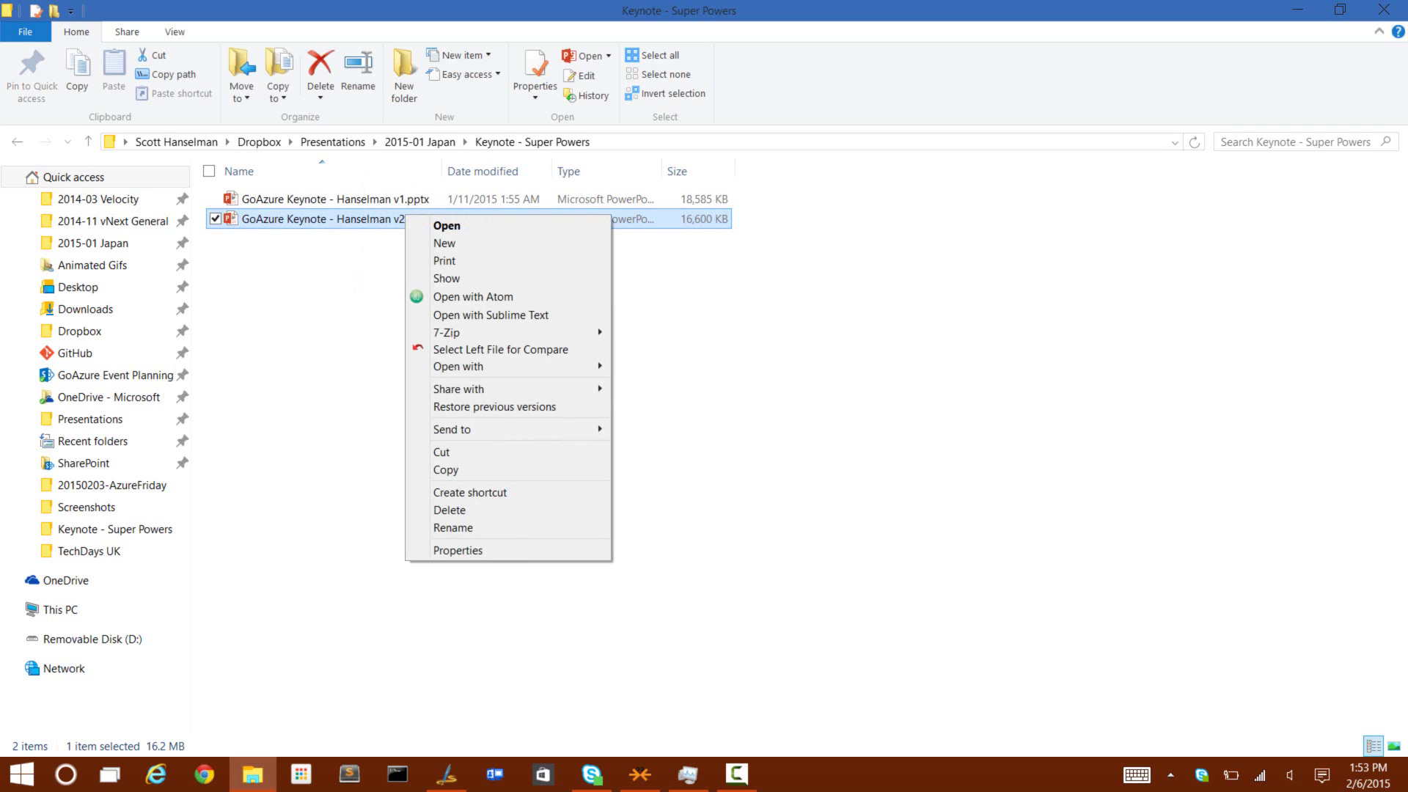
mouse_move(534, 365)
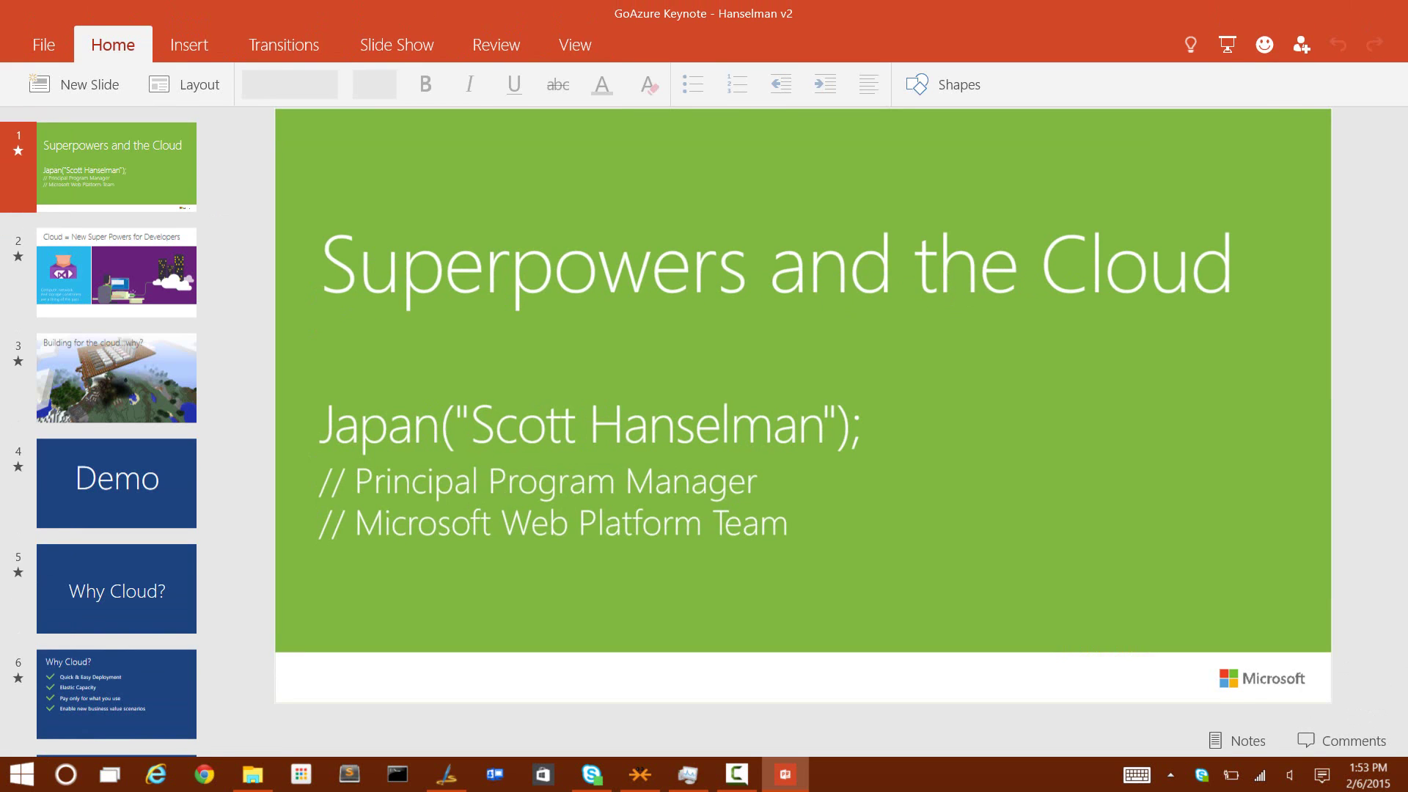
key("alt+Tab")
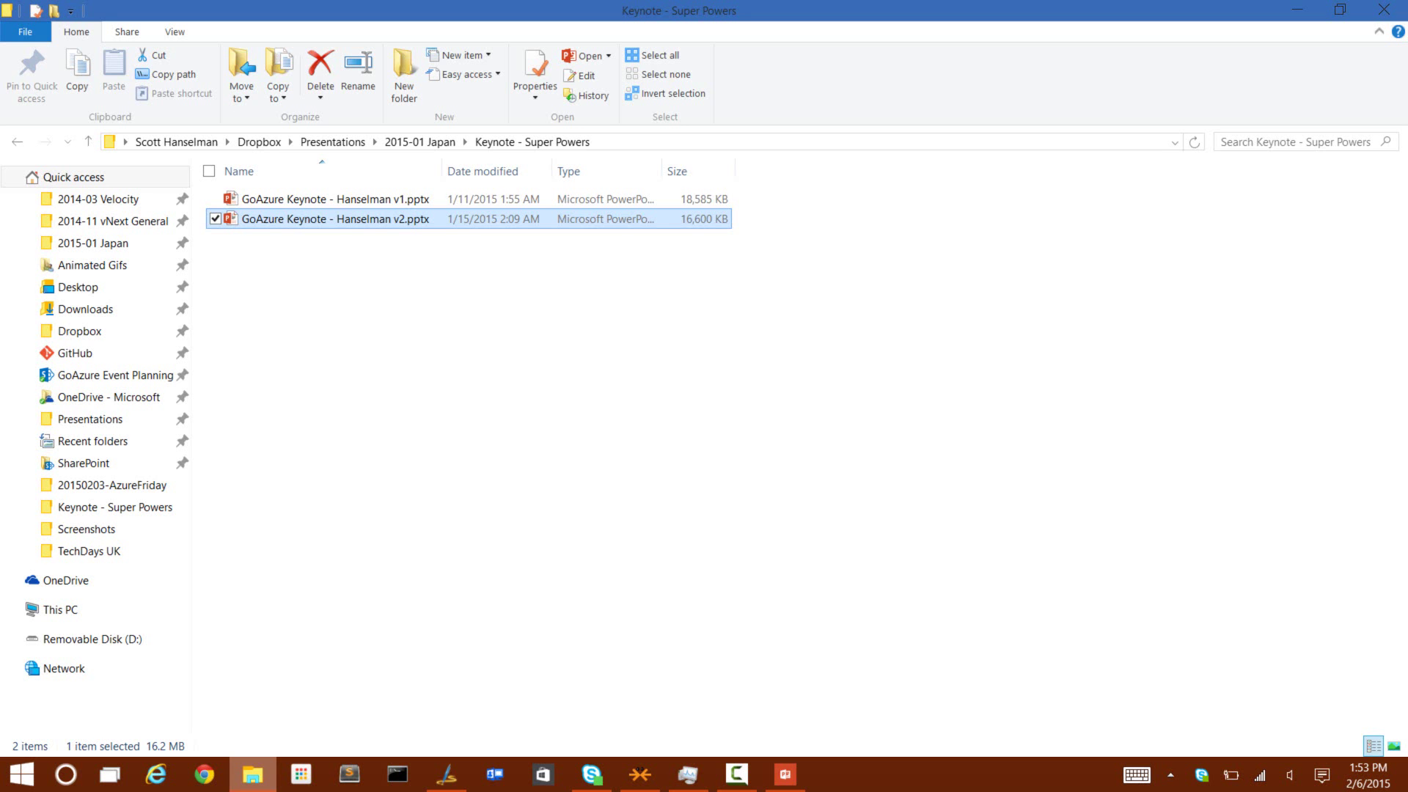
key("alt+Tab")
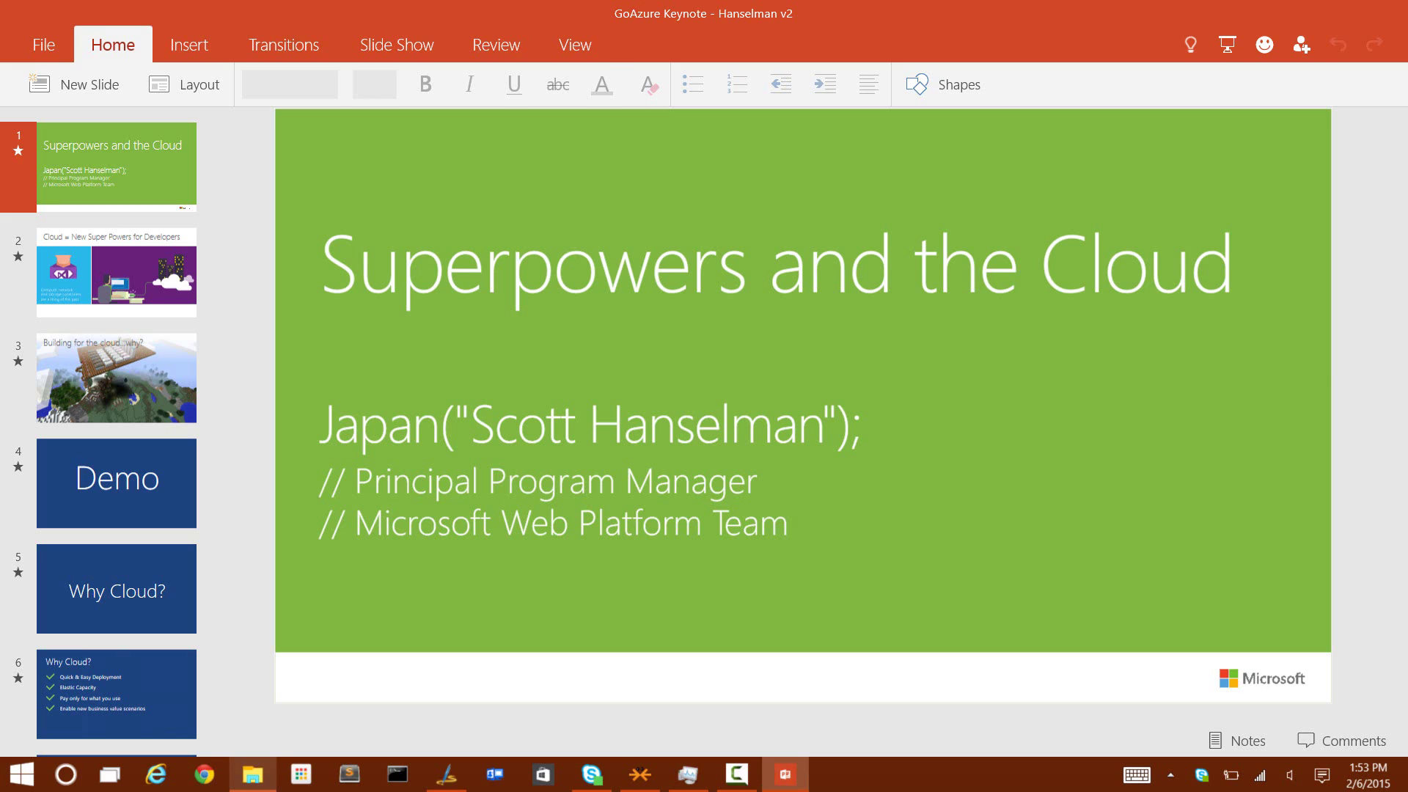
Look through the presentation's View, Slide Show and Review commands and check the slide notes
left_click(574, 45)
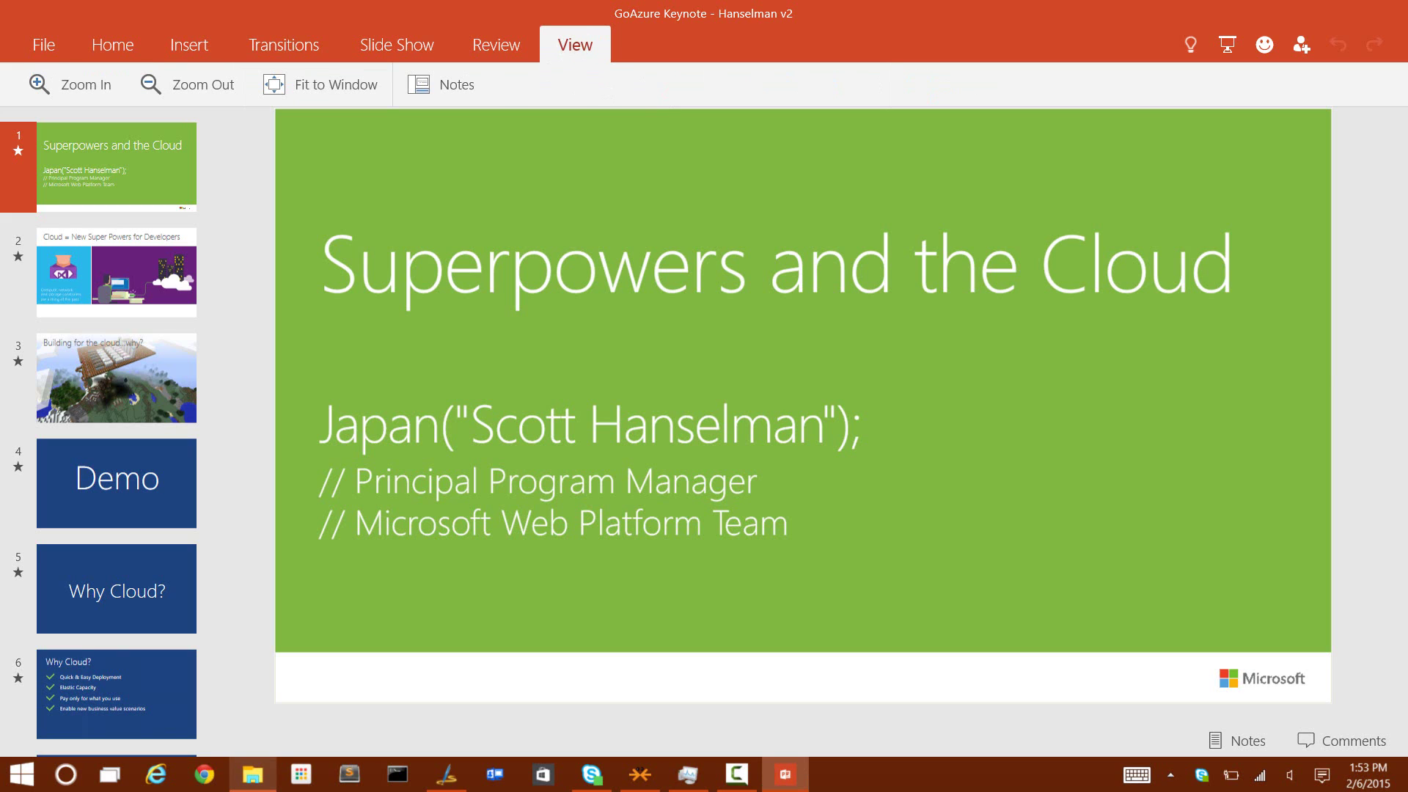
left_click(407, 40)
left_click(514, 37)
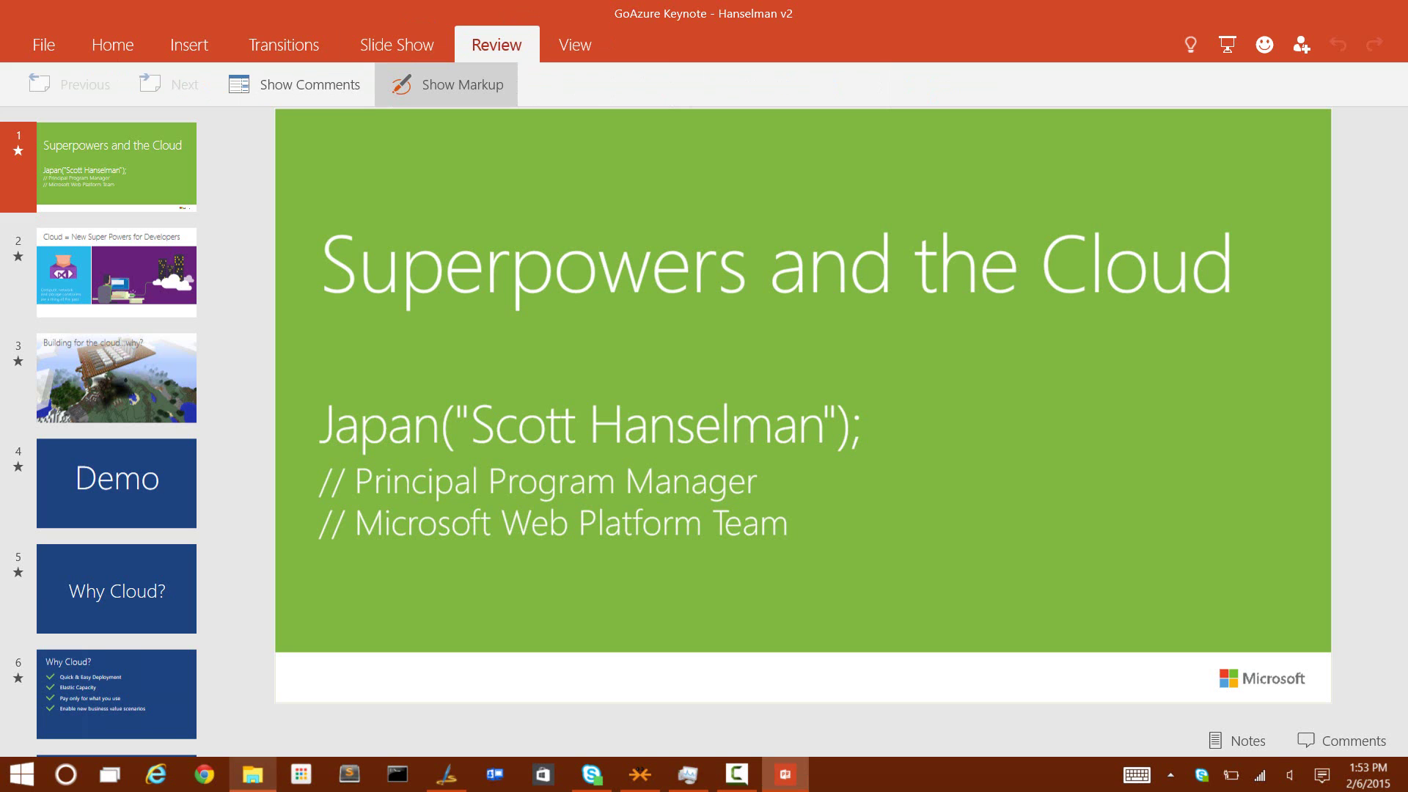
left_click(1238, 741)
left_click(1071, 748)
left_click(990, 741)
left_click(990, 740)
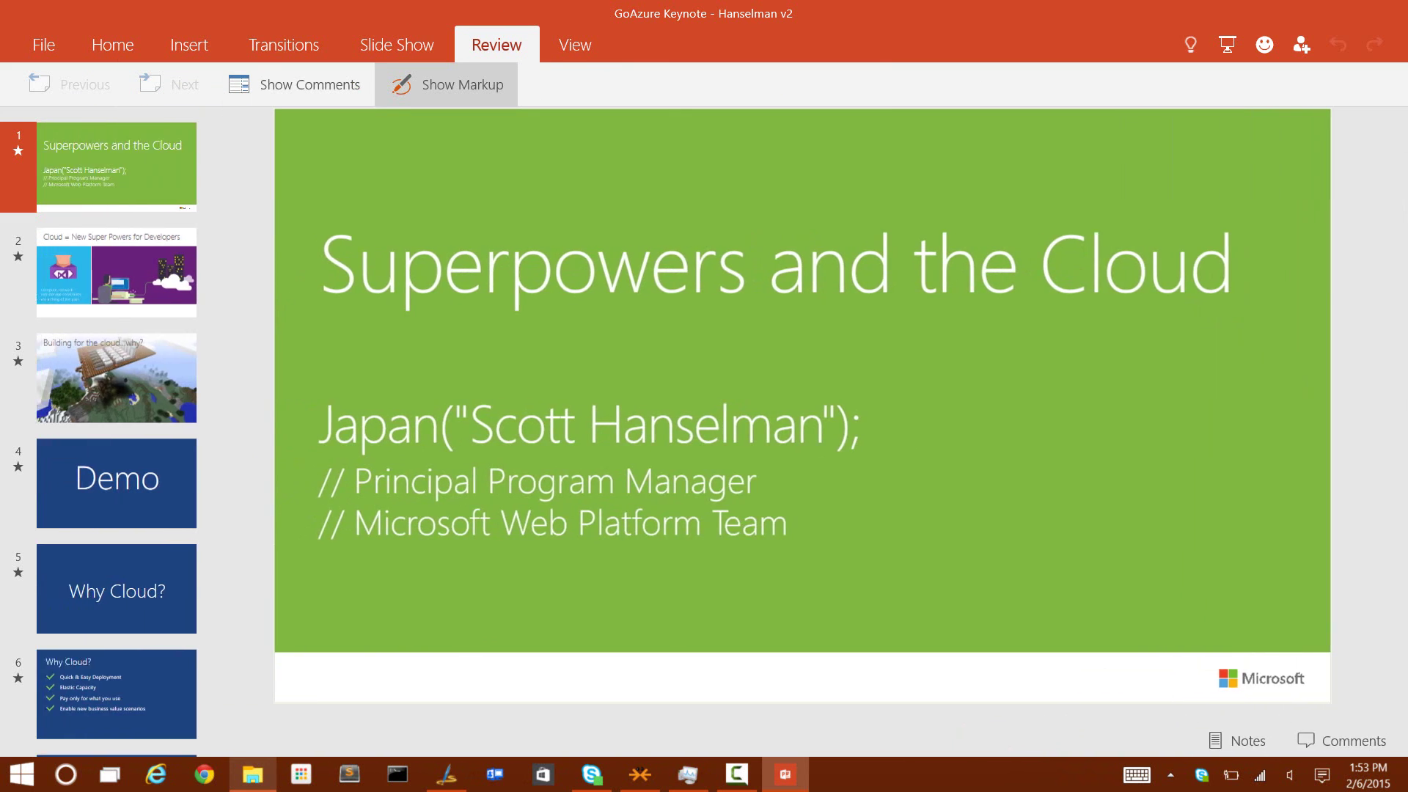
Show slide 3, "Building for the cloud...why?", and browse the slide thumbnails down to the end of the deck
left_click(132, 401)
scroll(132, 400, "down", 10)
scroll(160, 641, "up", 10)
scroll(117, 425, "down", 20)
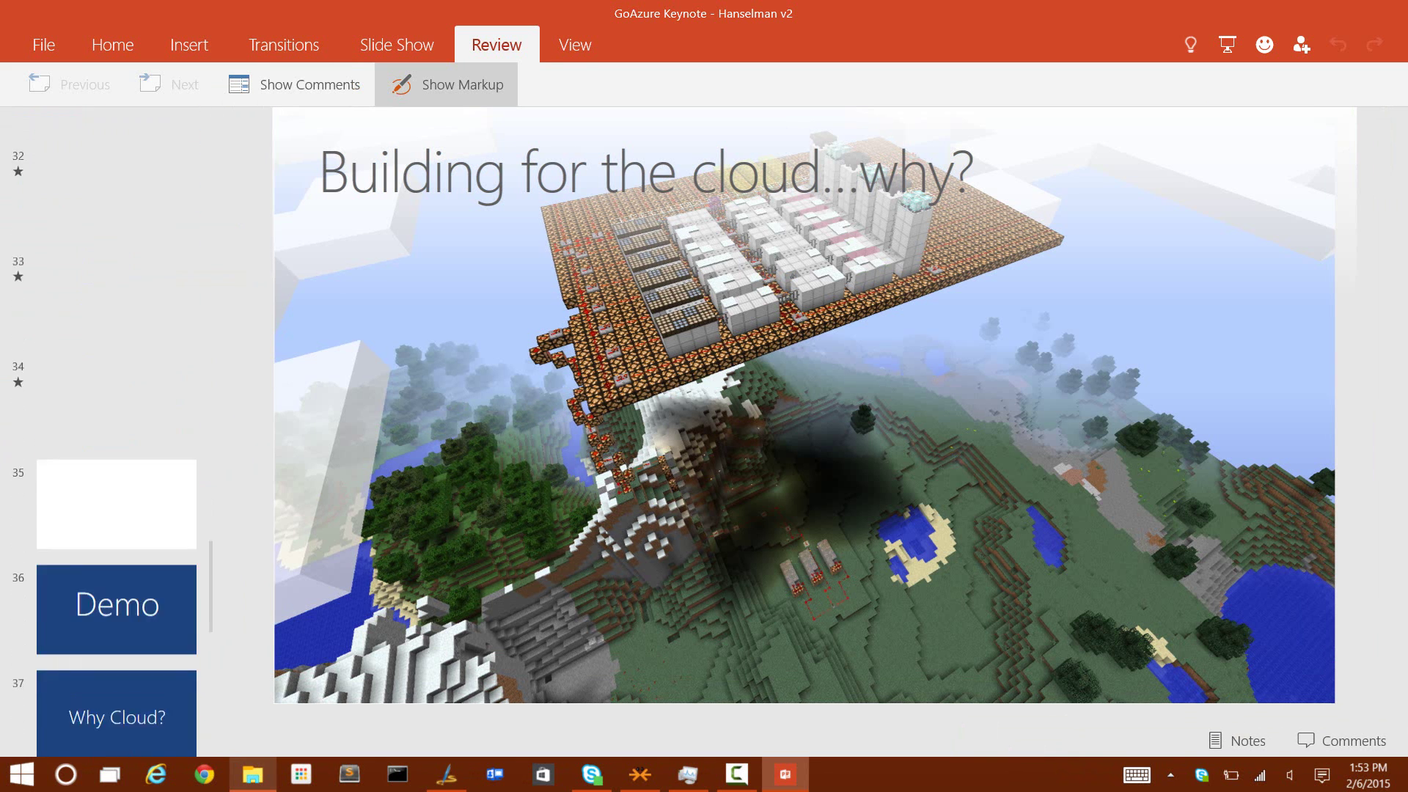
scroll(116, 425, "down", 10)
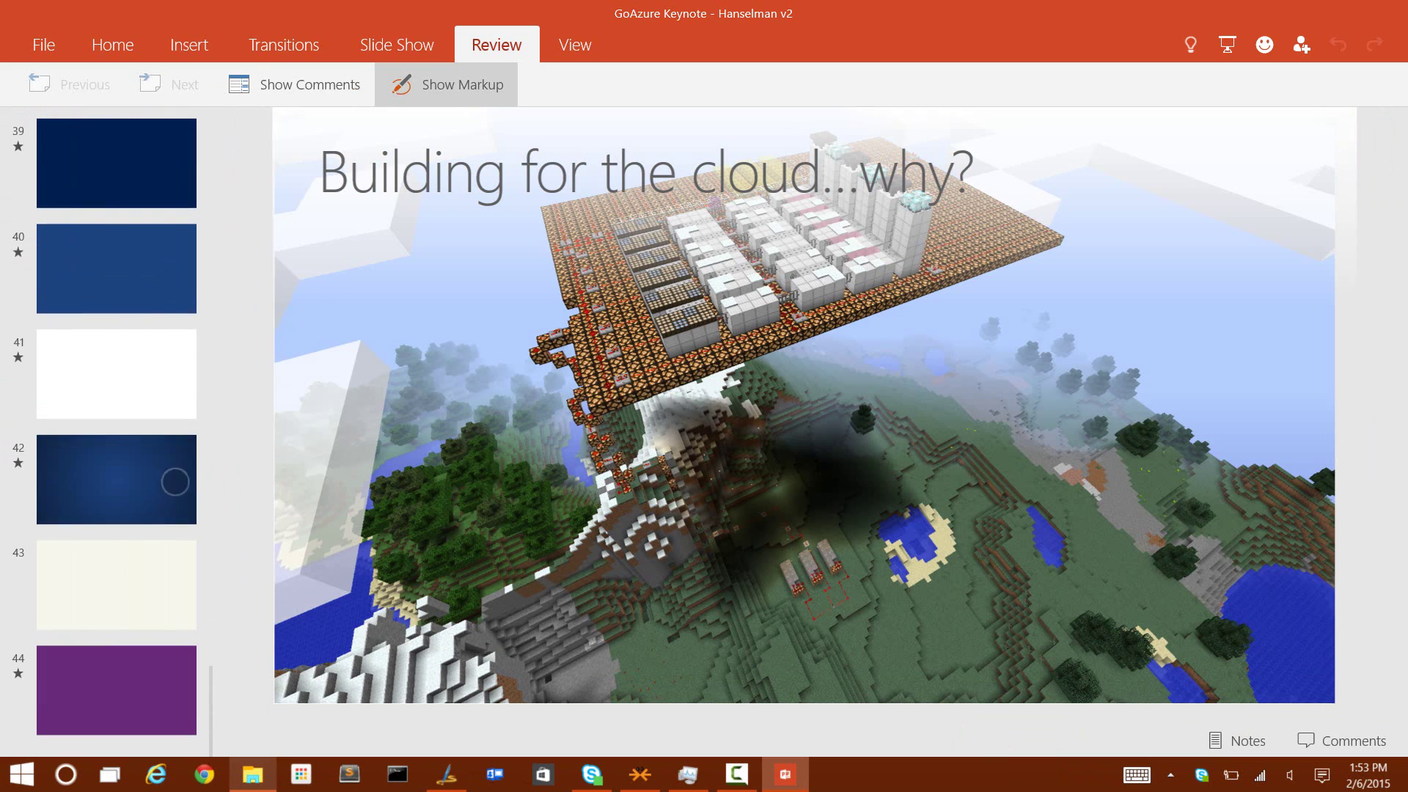
scroll(160, 506, "up", 6)
scroll(161, 506, "down", 3)
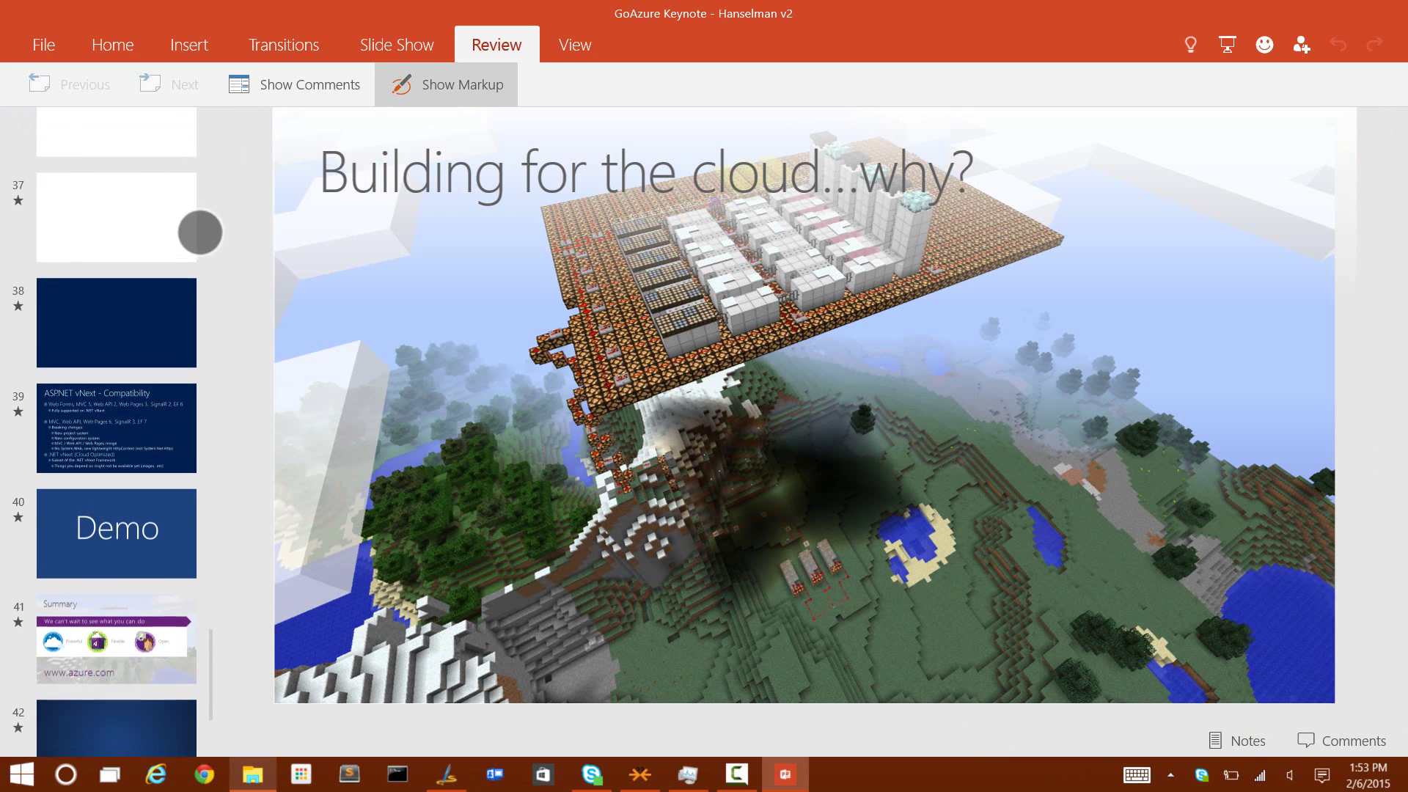
Go back to slide 8, the Traditional Compute Deployment chart, and delete its empty title placeholder
left_click(117, 429)
scroll(161, 484, "up", 6)
scroll(178, 359, "down", 2)
scroll(141, 543, "up", 8)
scroll(117, 431, "up", 8)
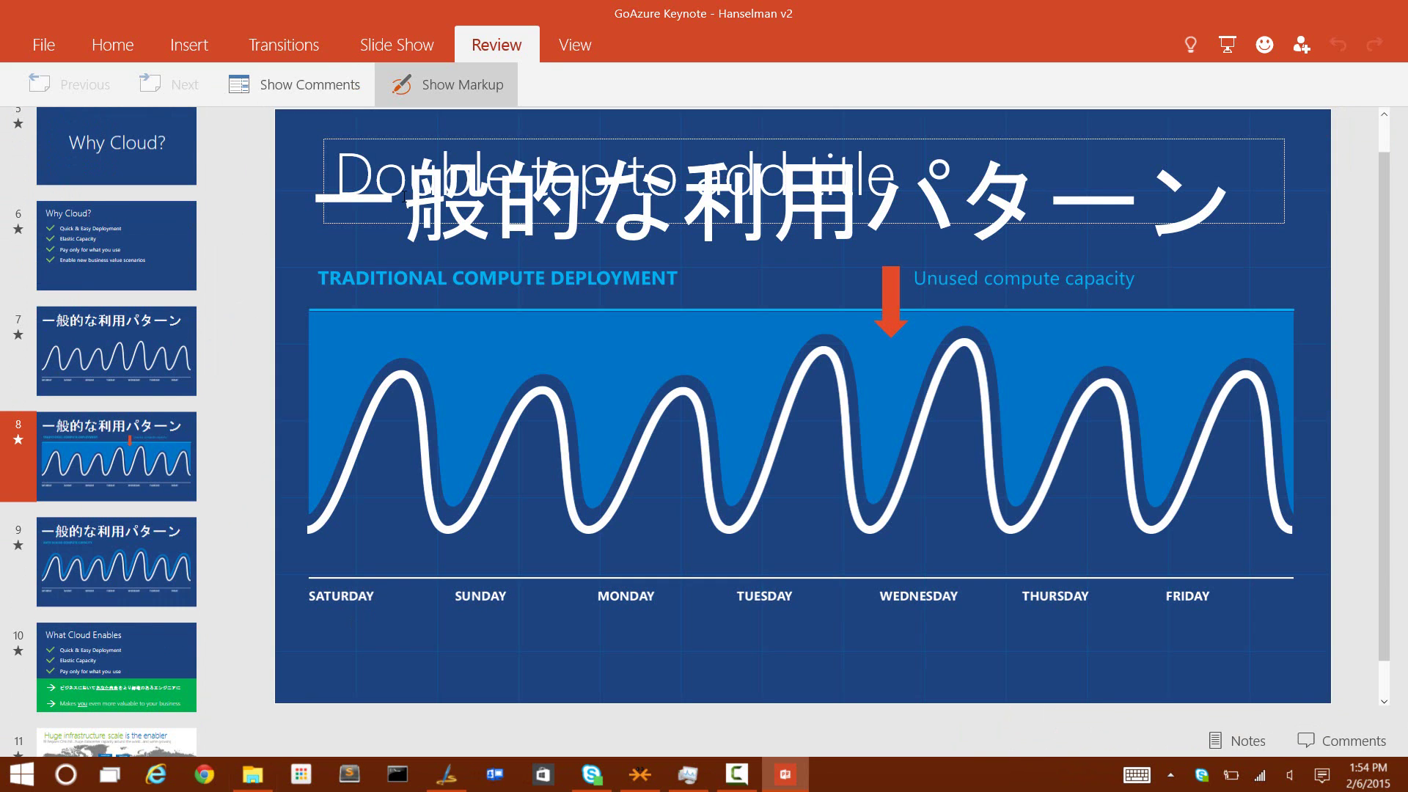
left_click(392, 138)
key("Escape")
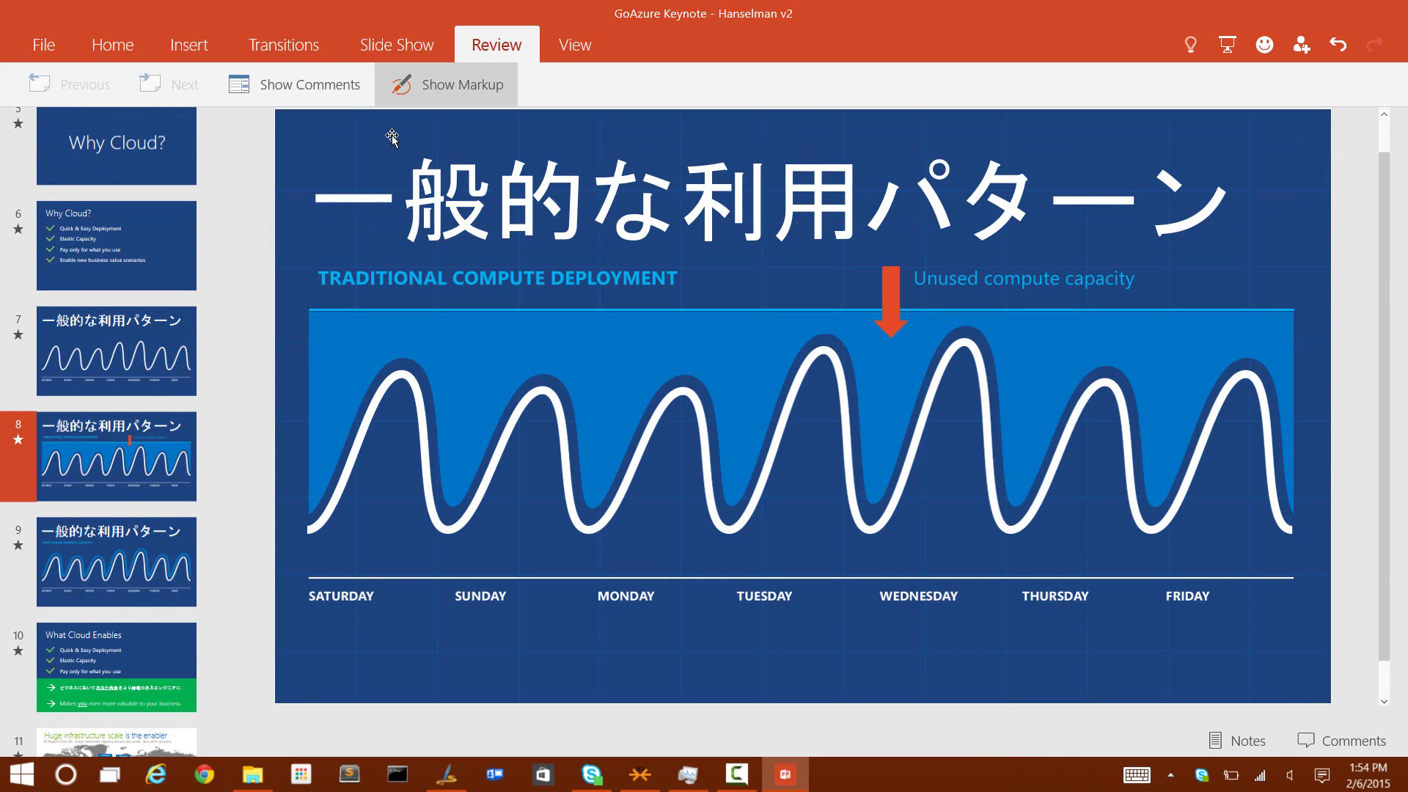
Look through the transition effects available for slide 8
left_click(314, 56)
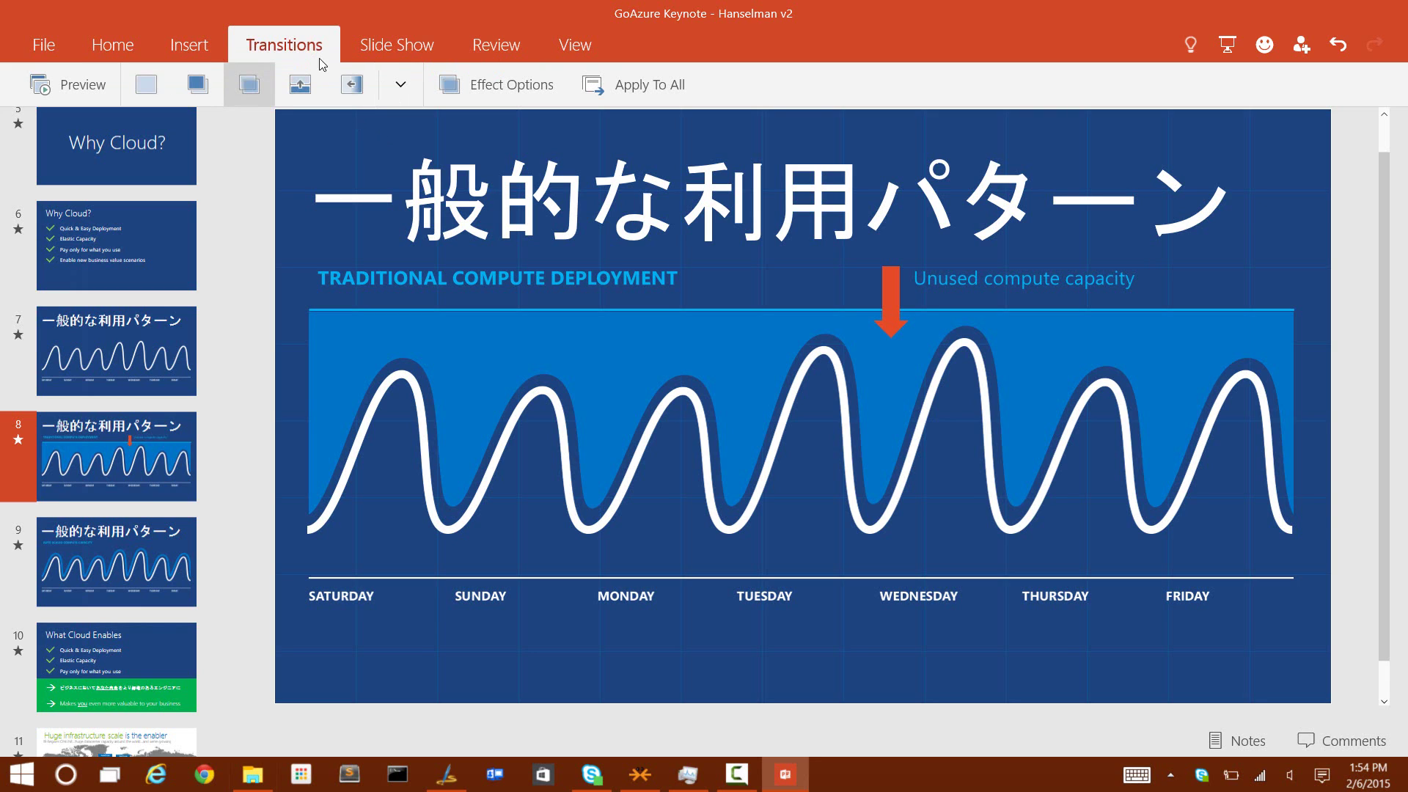
left_click(400, 84)
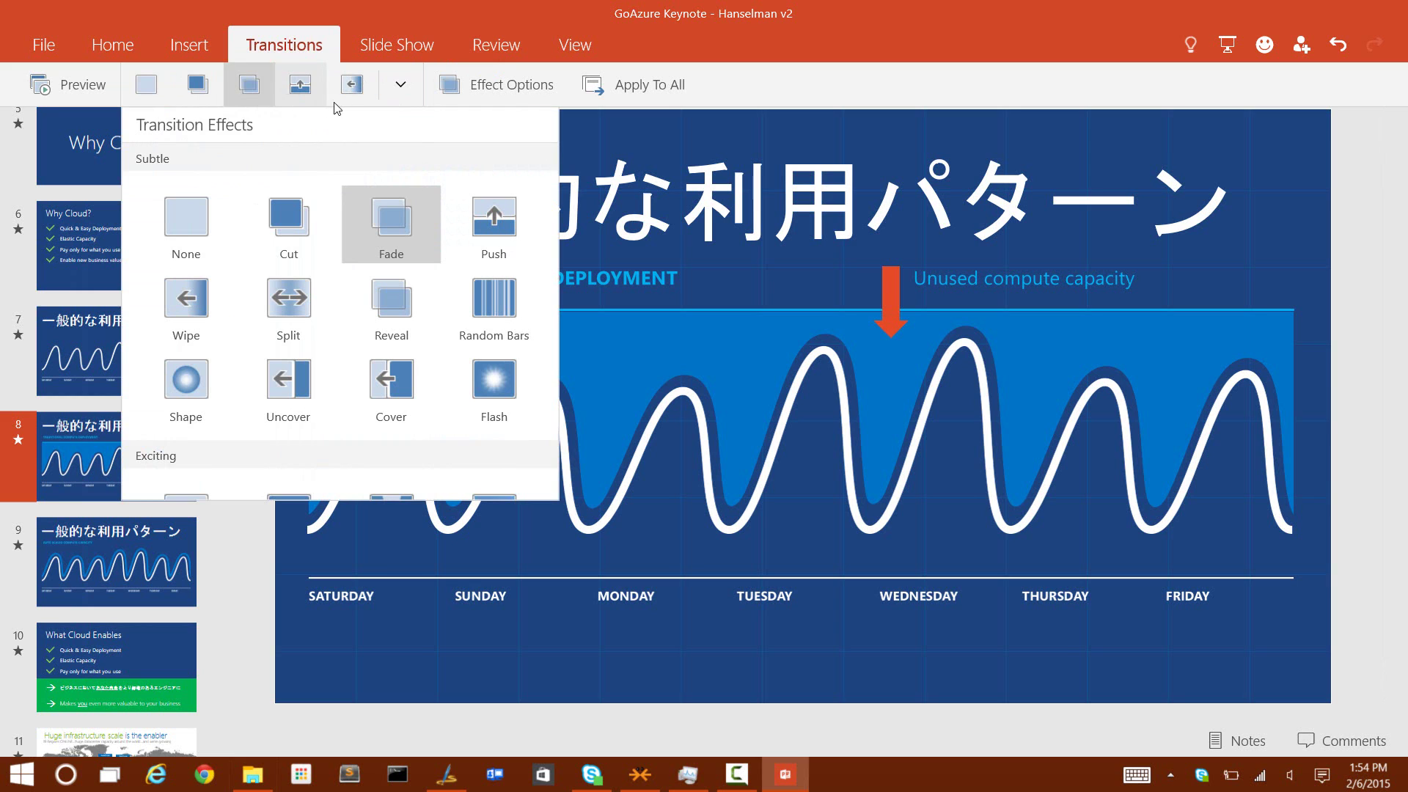
left_click(403, 49)
Check the presentation's sharing options, including saving a copy to a different location, and cancel the save
key("ctrl+o")
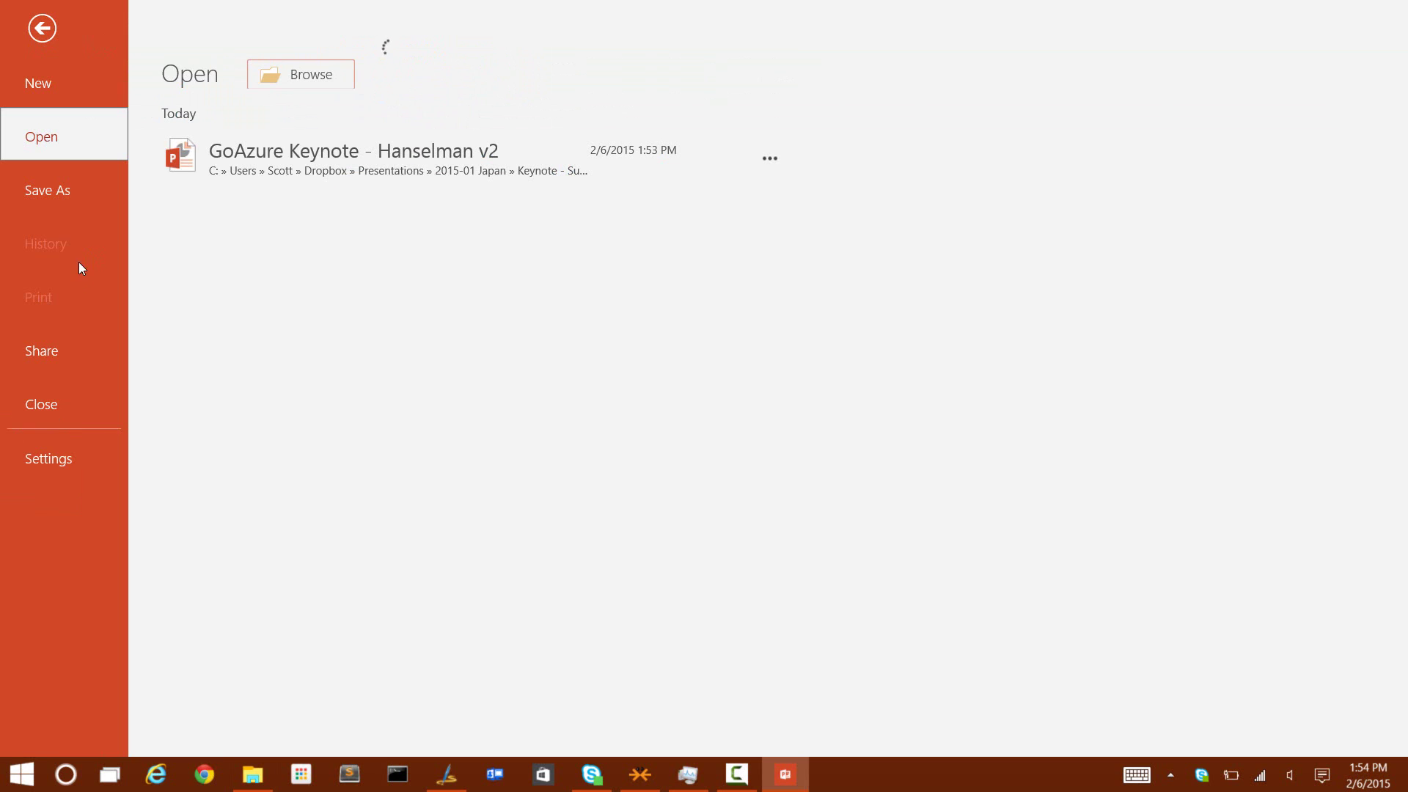
left_click(49, 348)
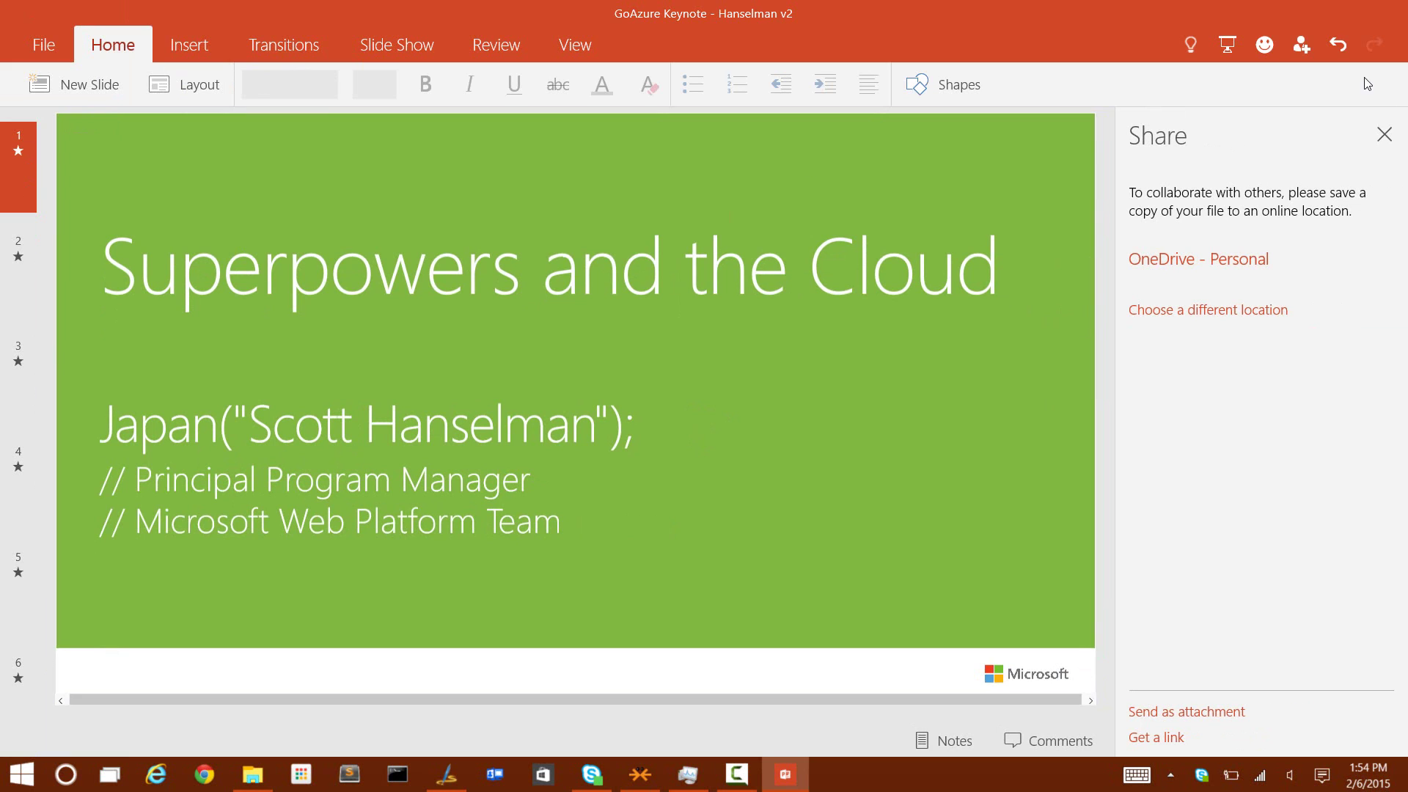
left_click(1195, 310)
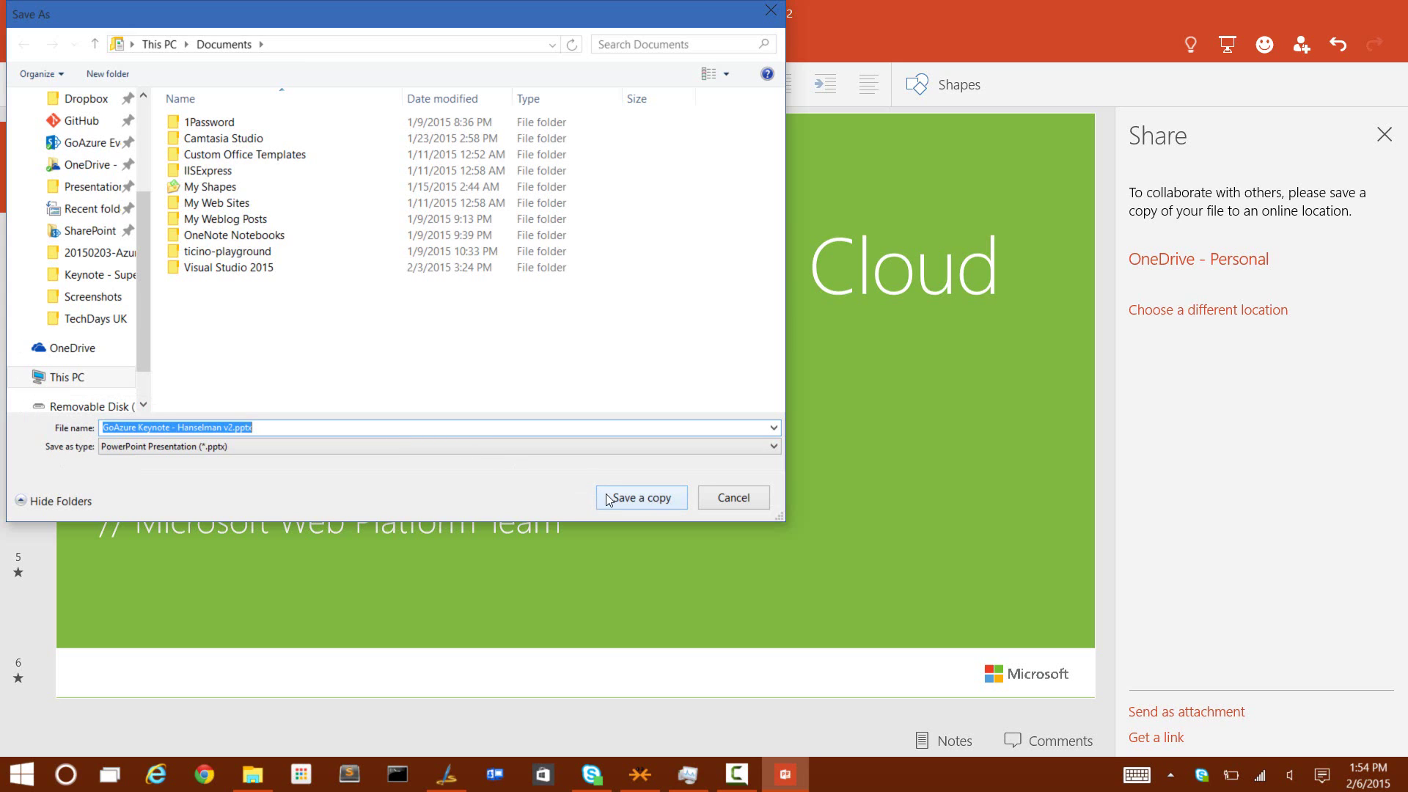
left_click(732, 497)
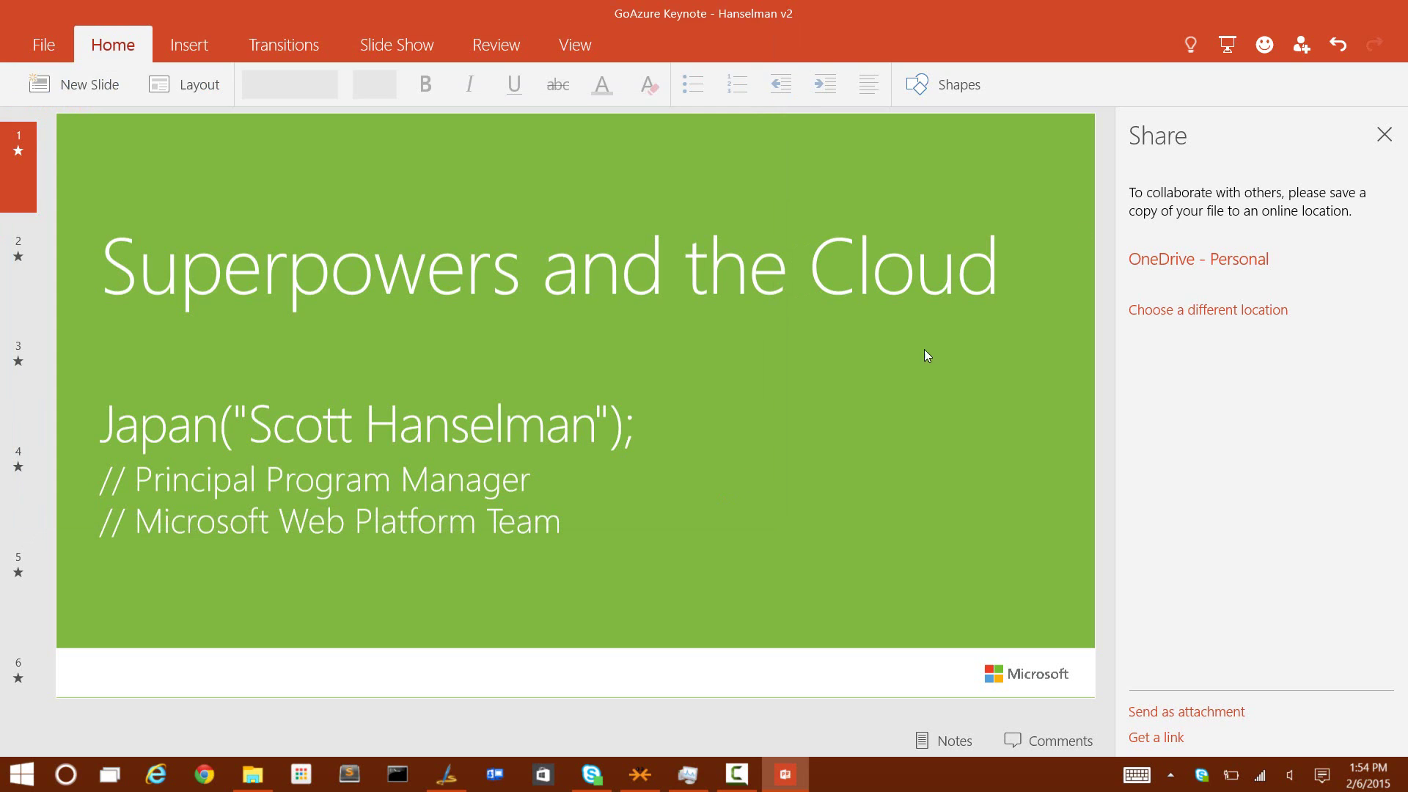
Close PowerPoint, open Excel Preview, page through its introduction and start using it for free
left_click(1401, 6)
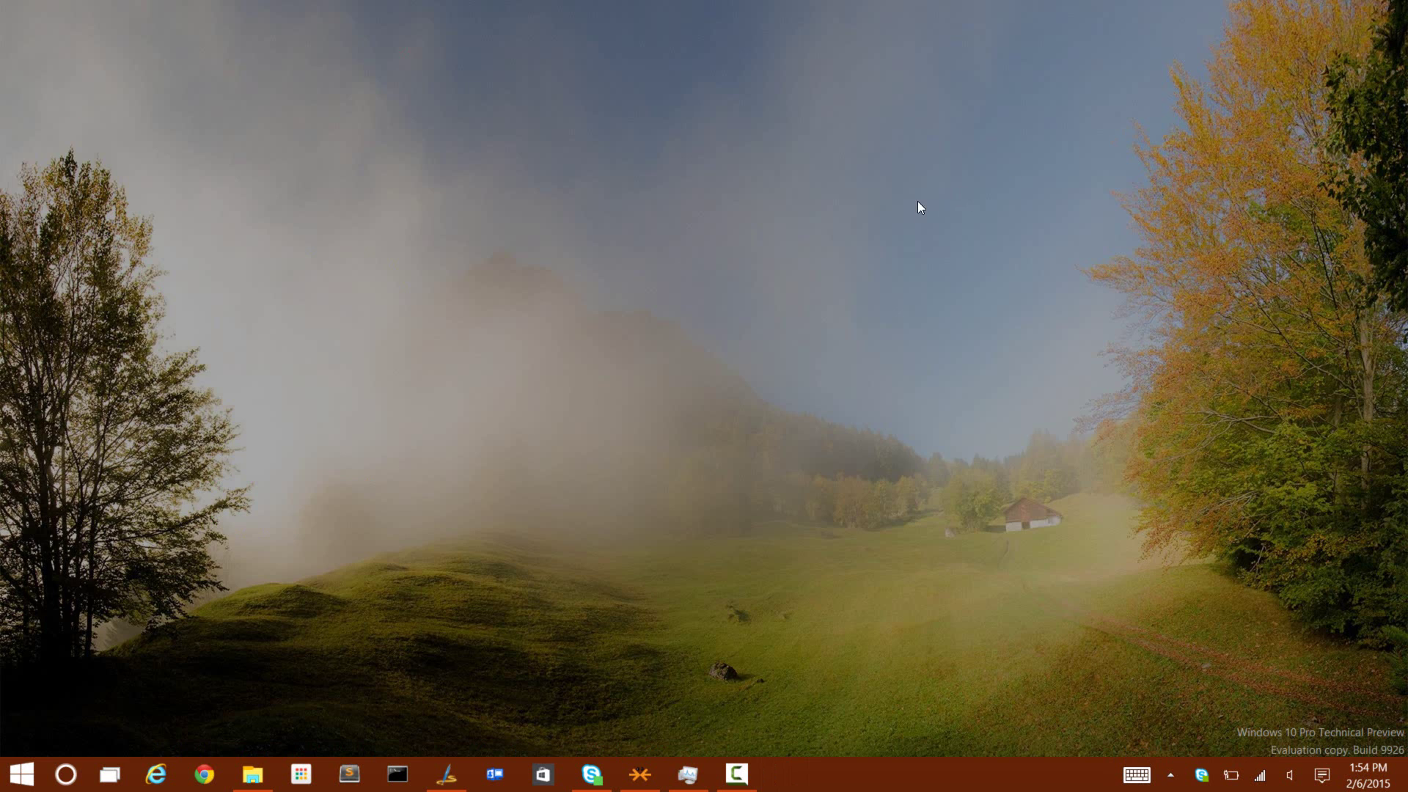
key("super")
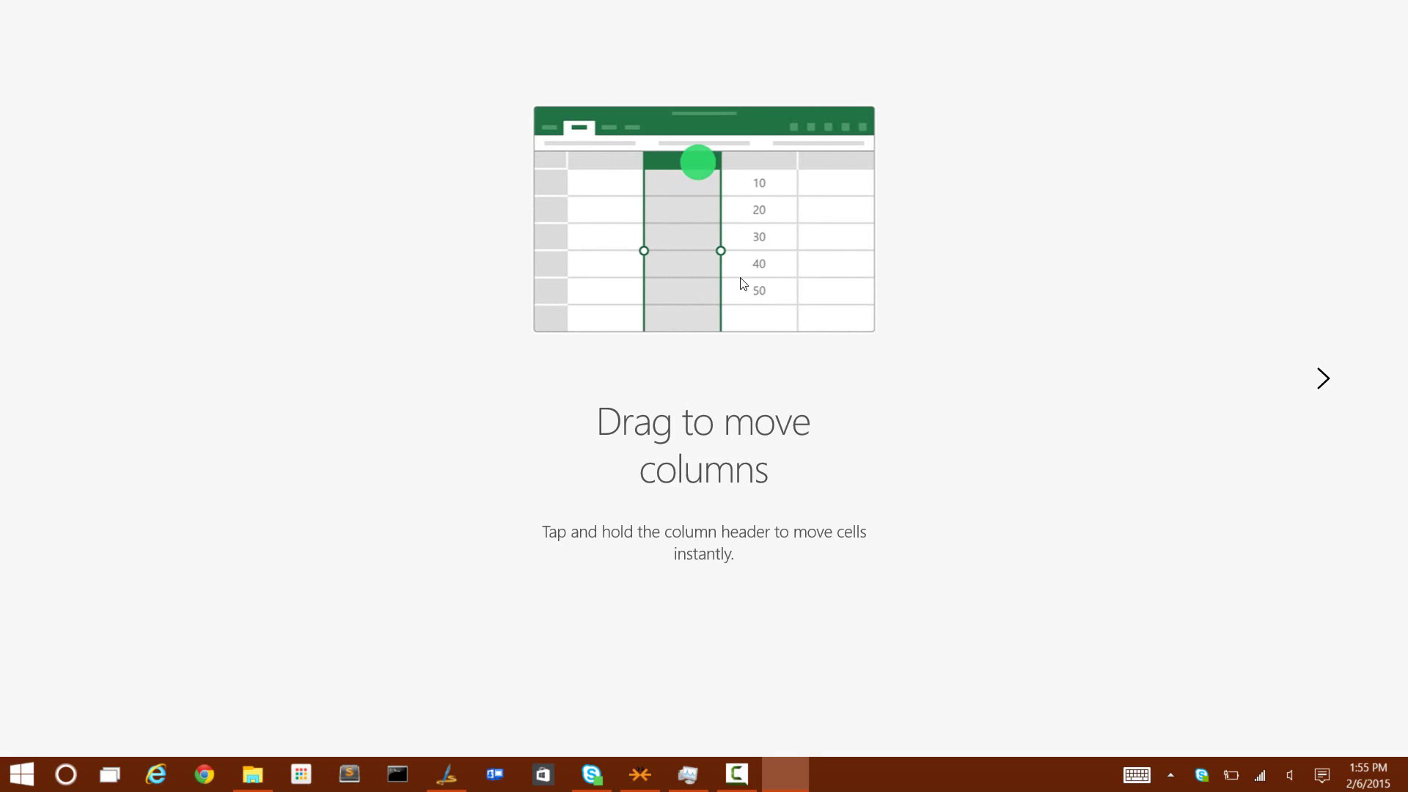
left_click(1324, 379)
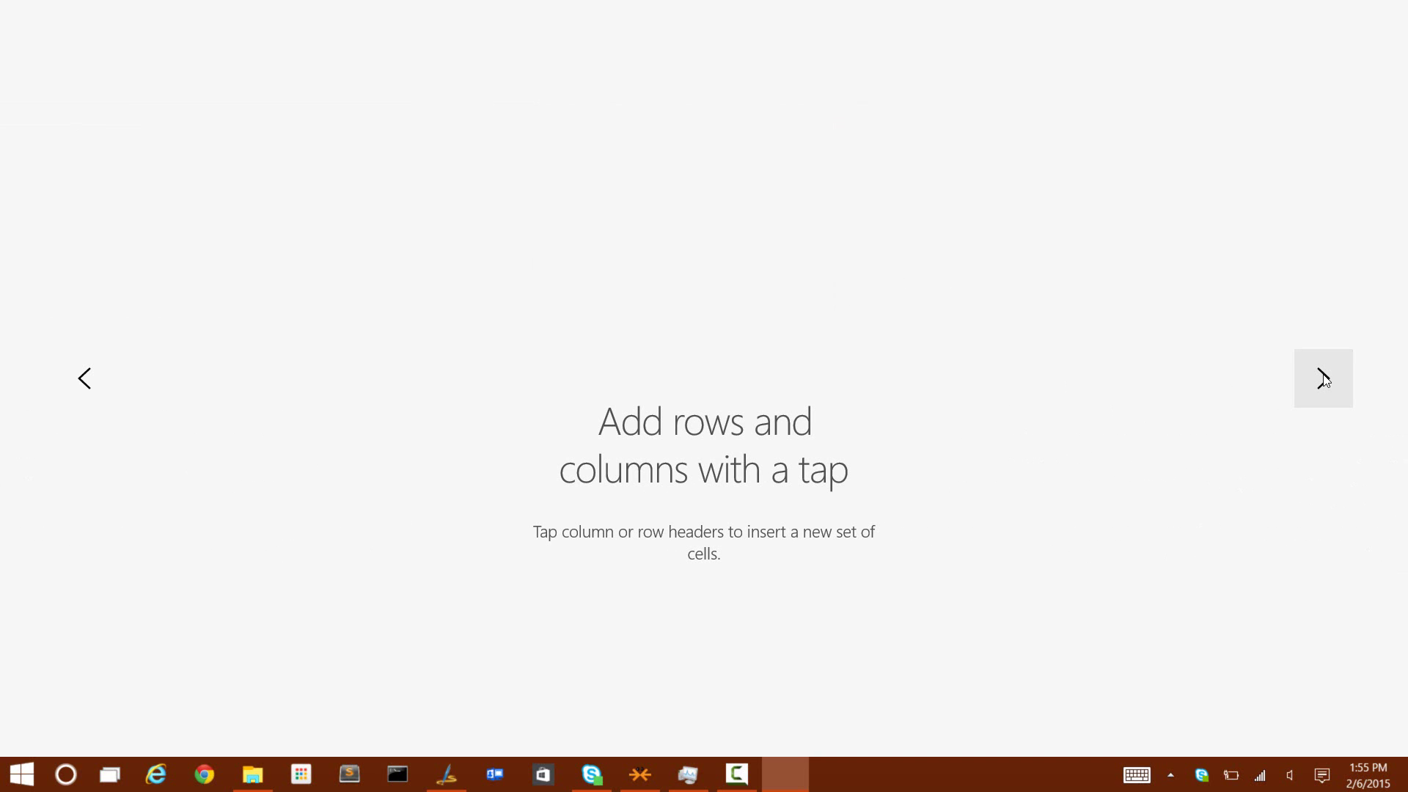
left_click(1326, 380)
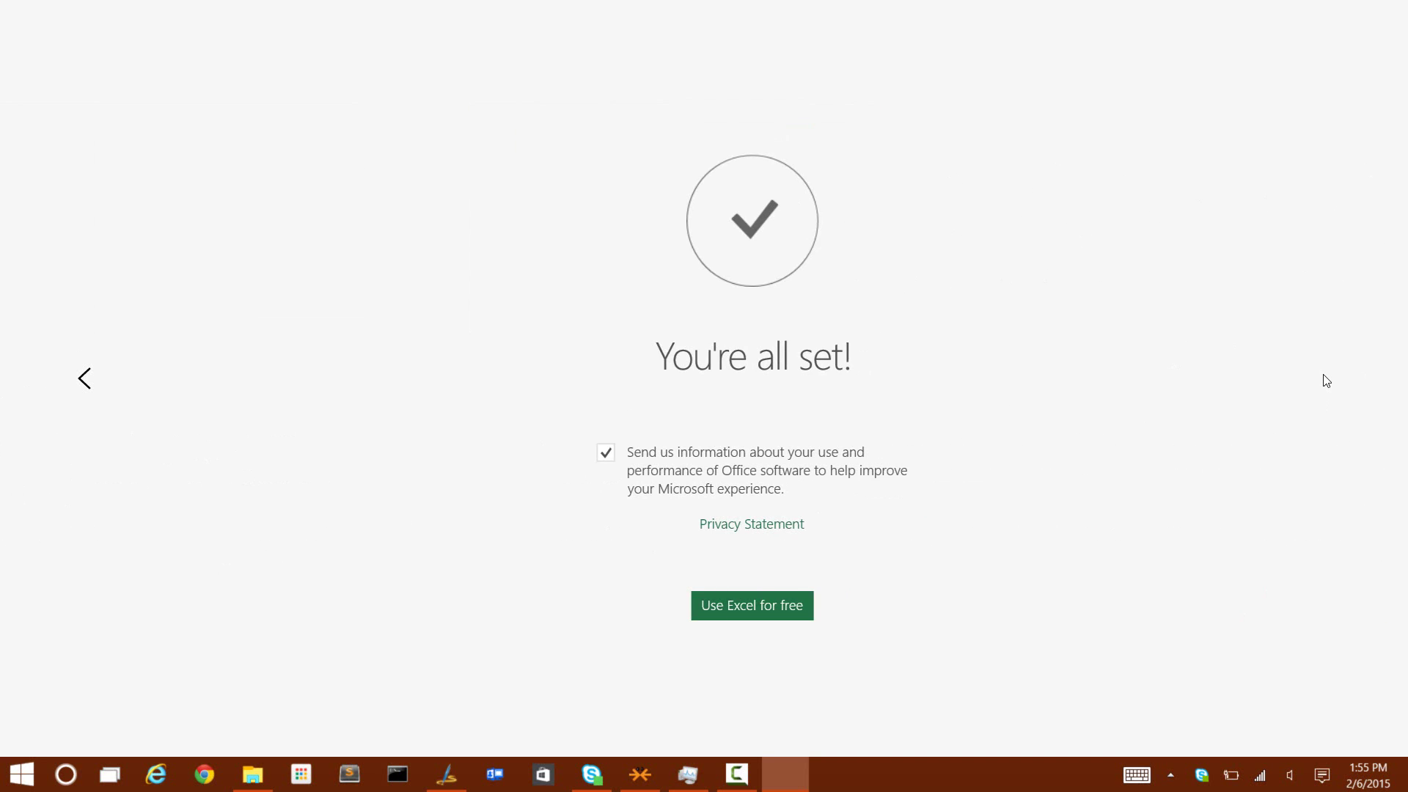
left_click(698, 605)
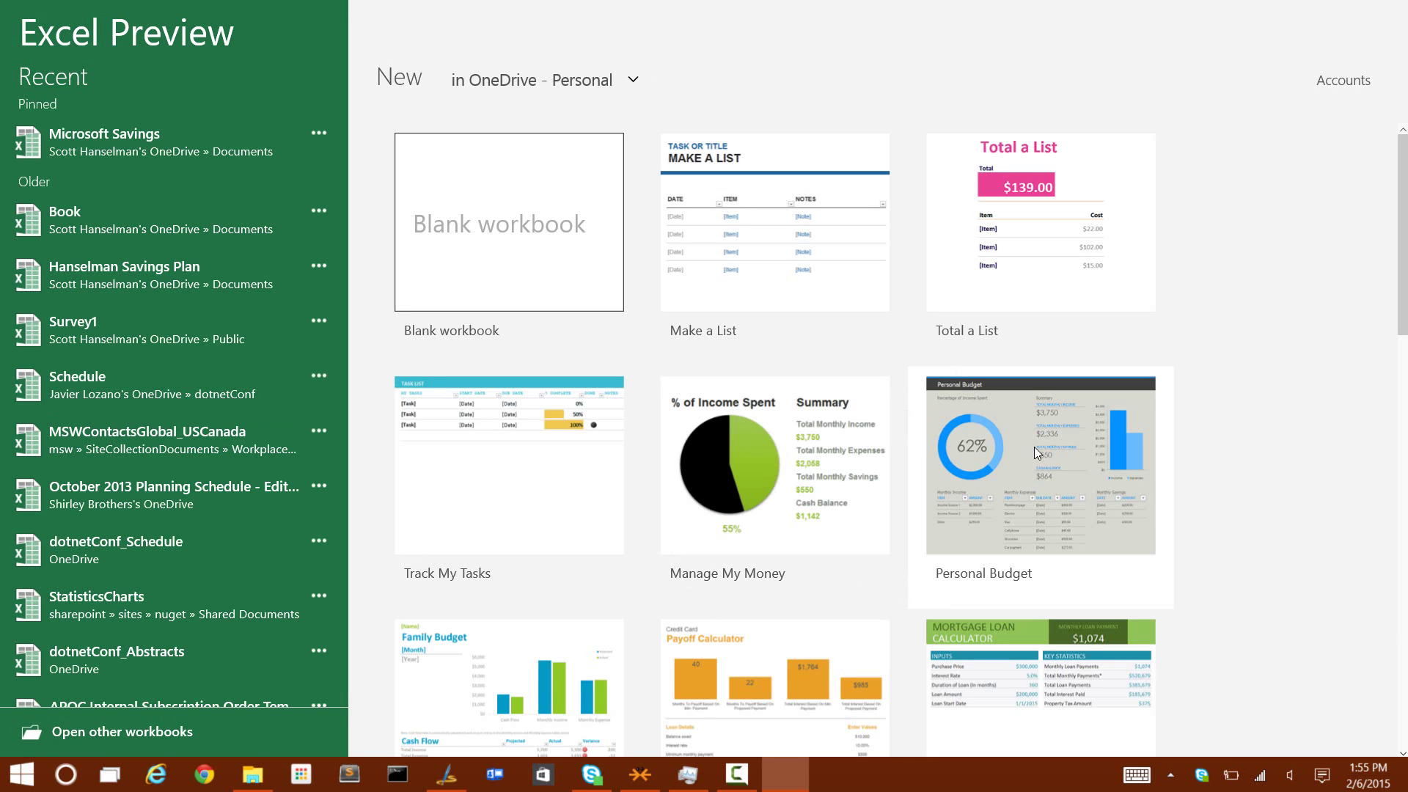
Create a workbook from the Personal Budget template and save a copy as Book.xlsx on the Desktop
left_click(978, 559)
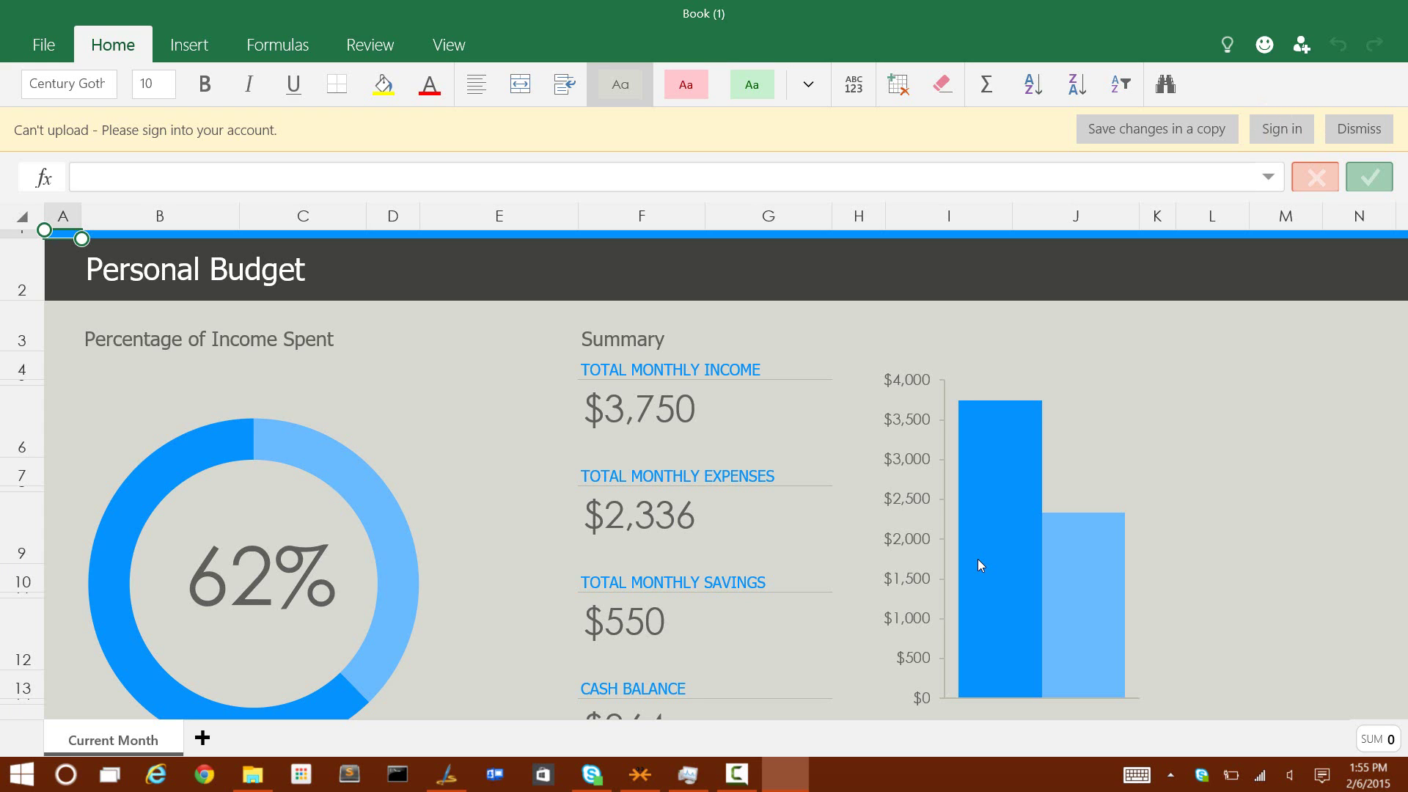
left_click(1210, 129)
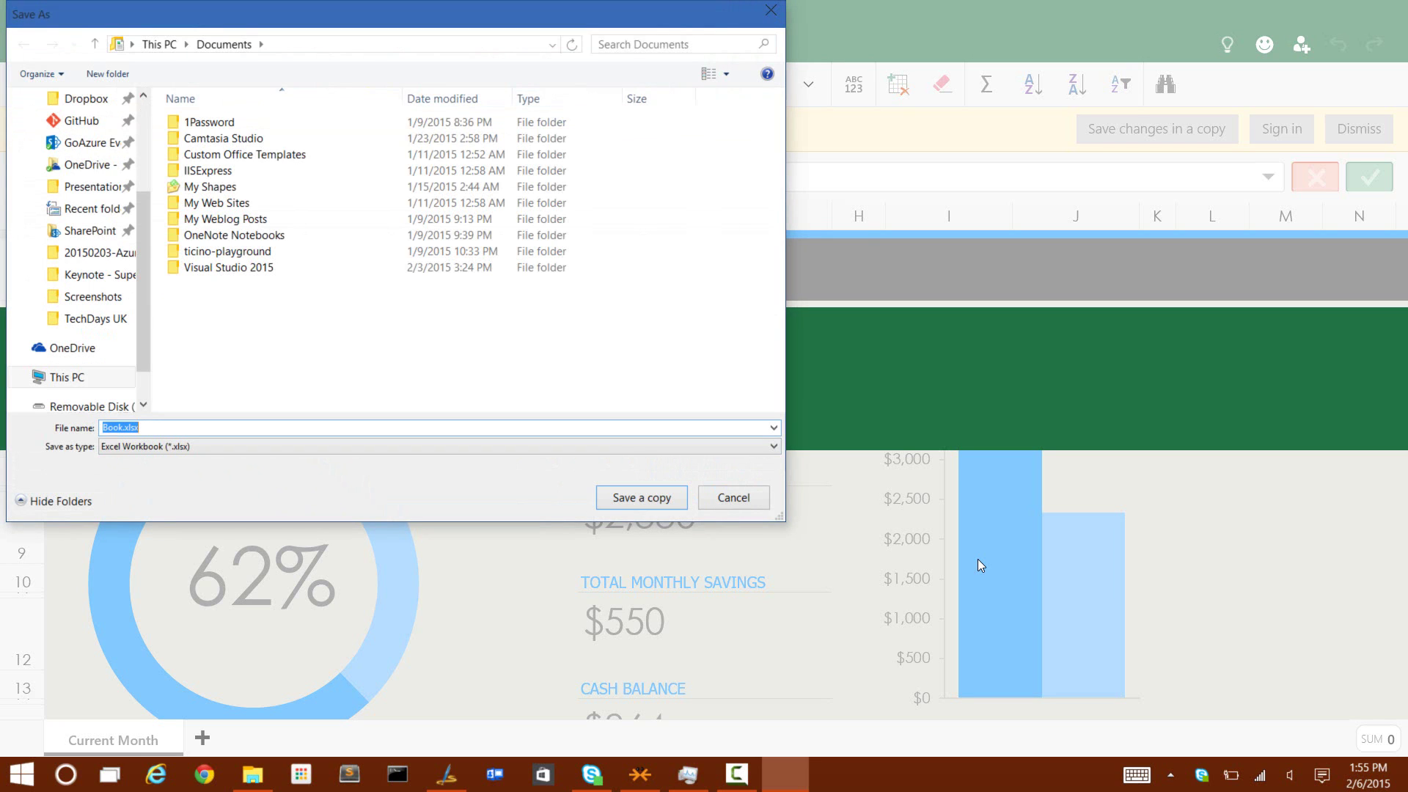
left_click_drag(51, 239, 50, 399)
left_click(84, 215)
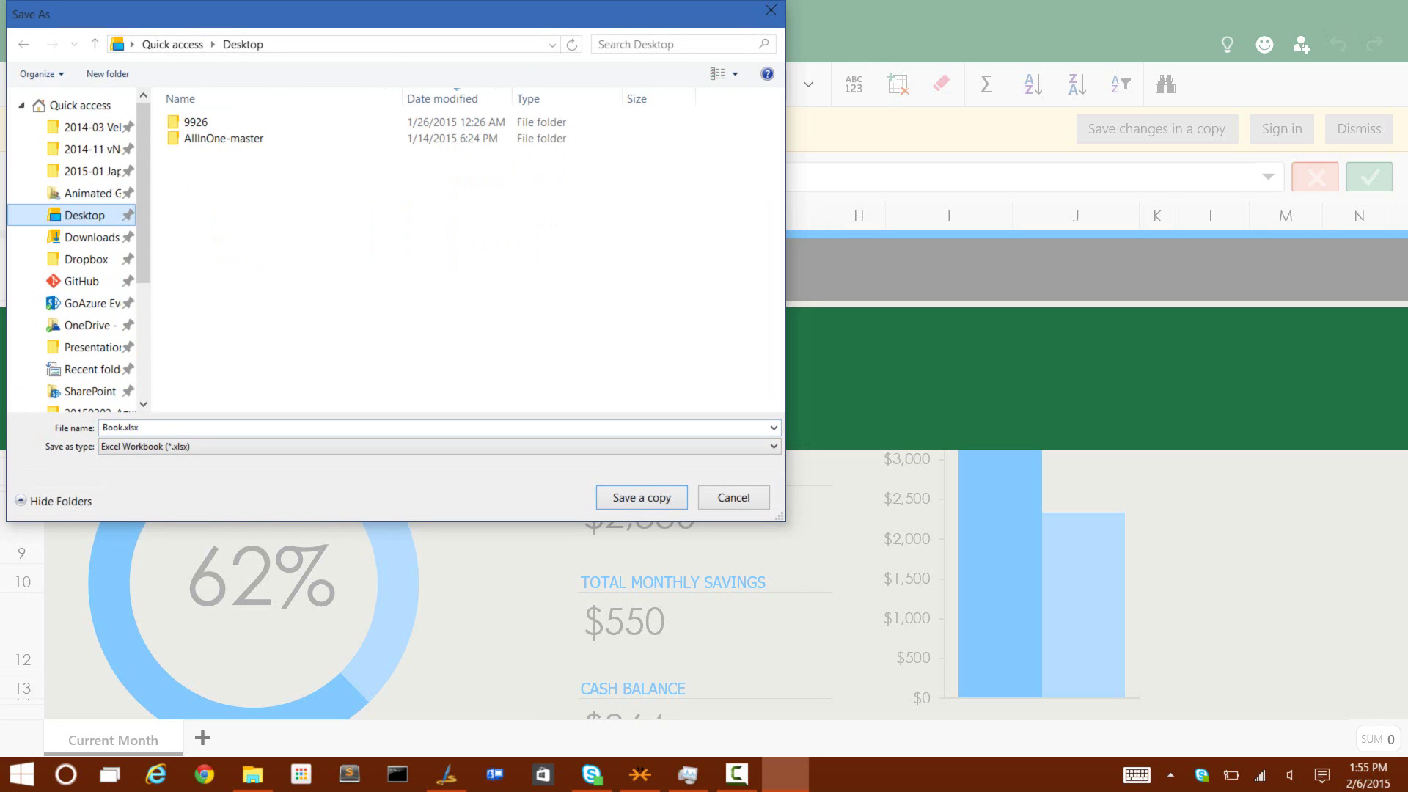
left_click(640, 497)
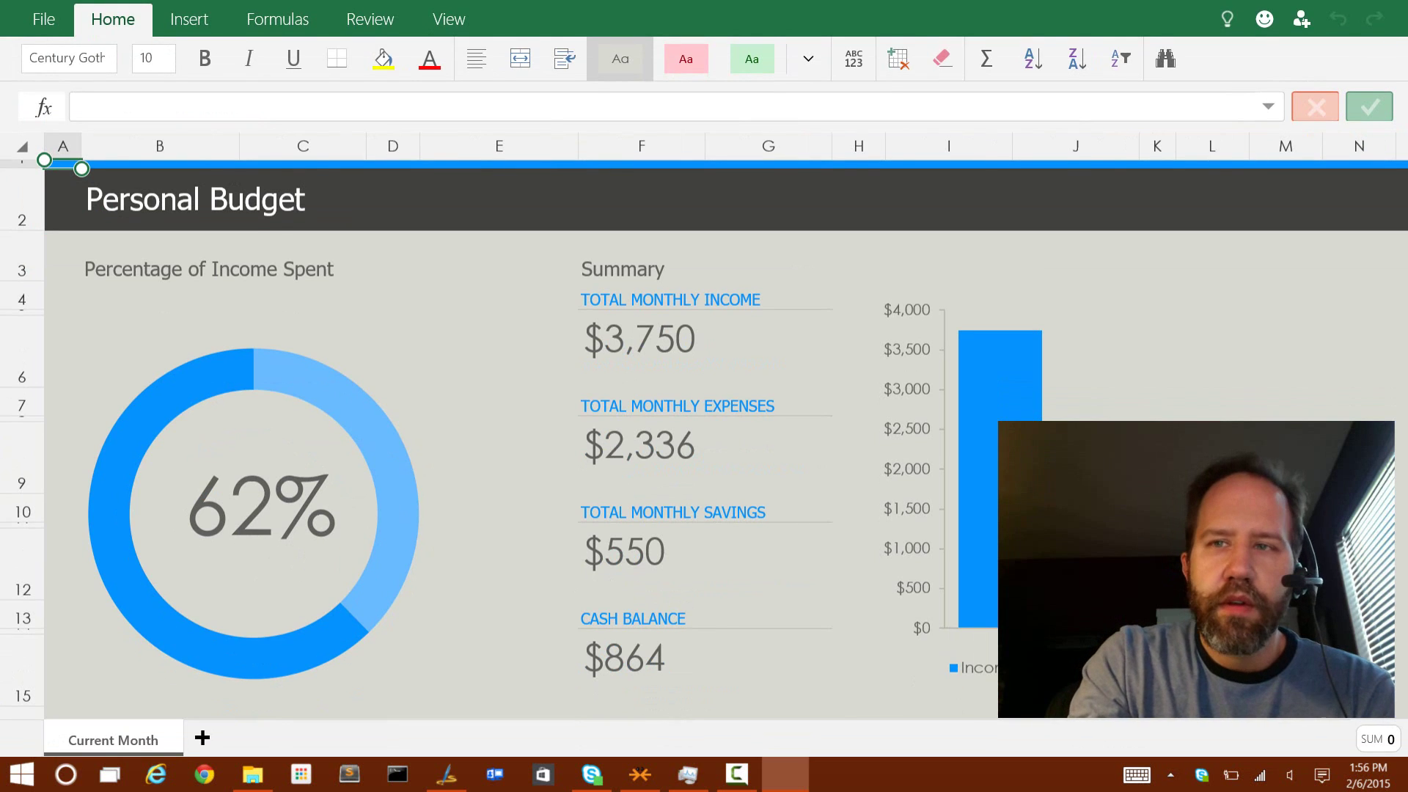
Examine the Personal Budget sheet at several zoom levels and look through the Formulas and Review commands
scroll(811, 534, "down", 4)
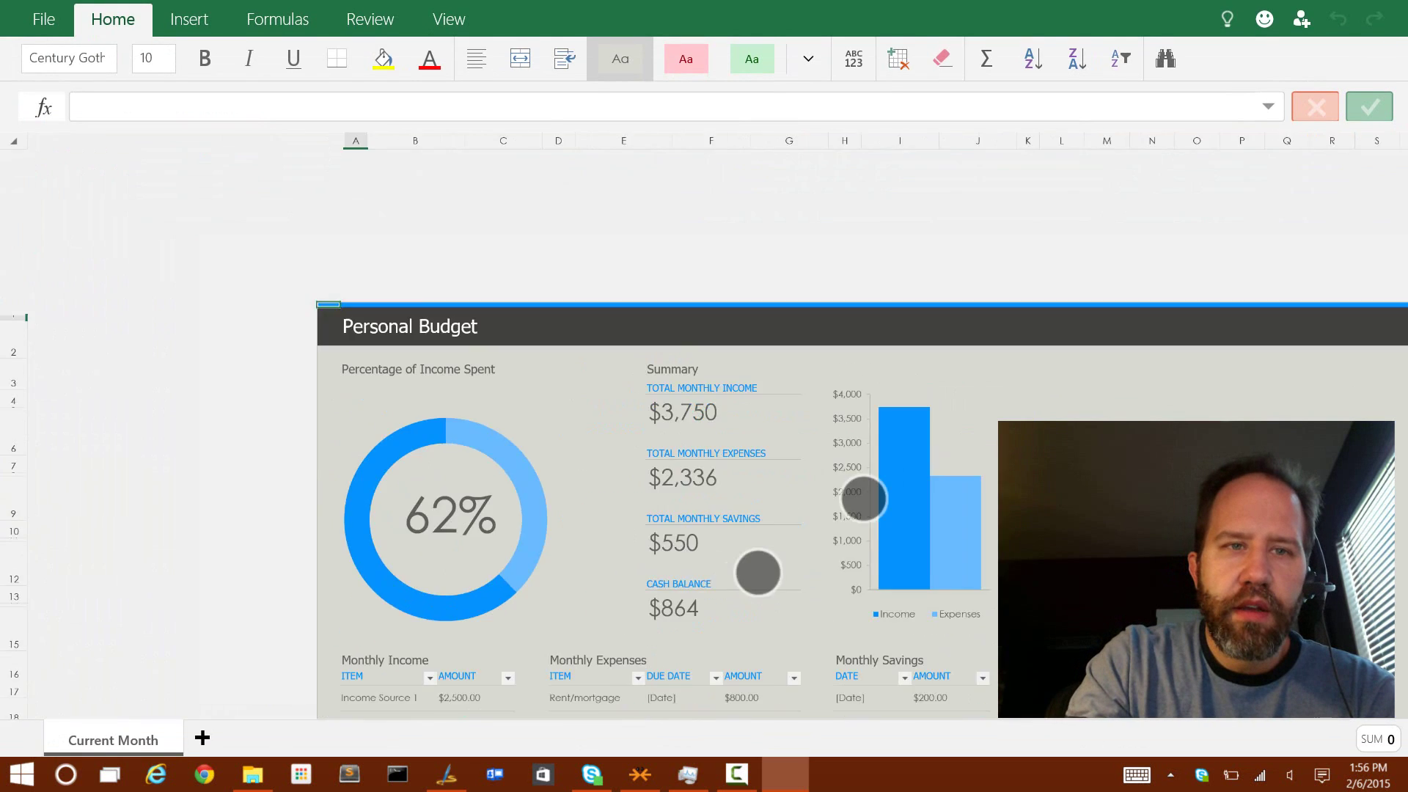
scroll(833, 534, "up", 5)
scroll(827, 554, "down", 8)
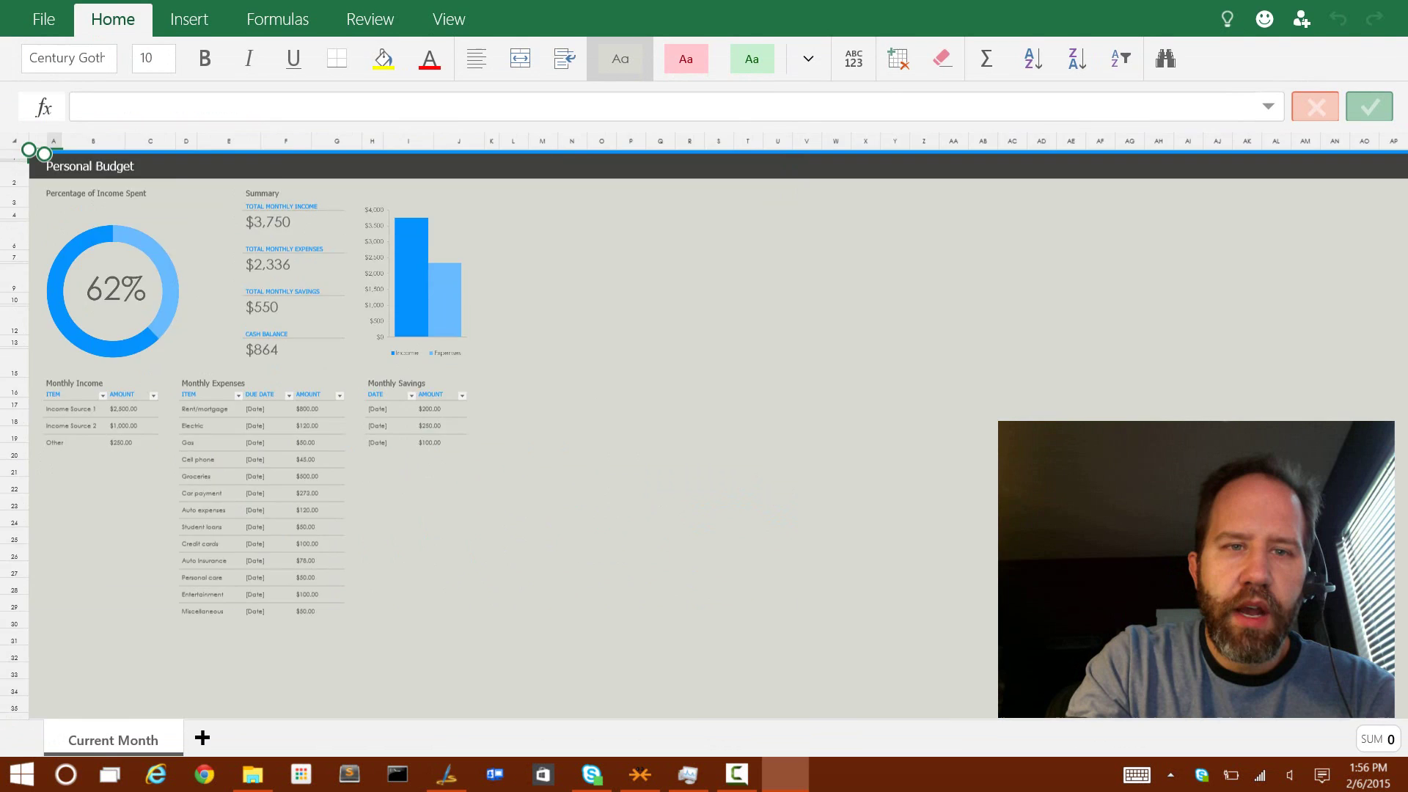
scroll(770, 513, "up", 5)
left_click(288, 14)
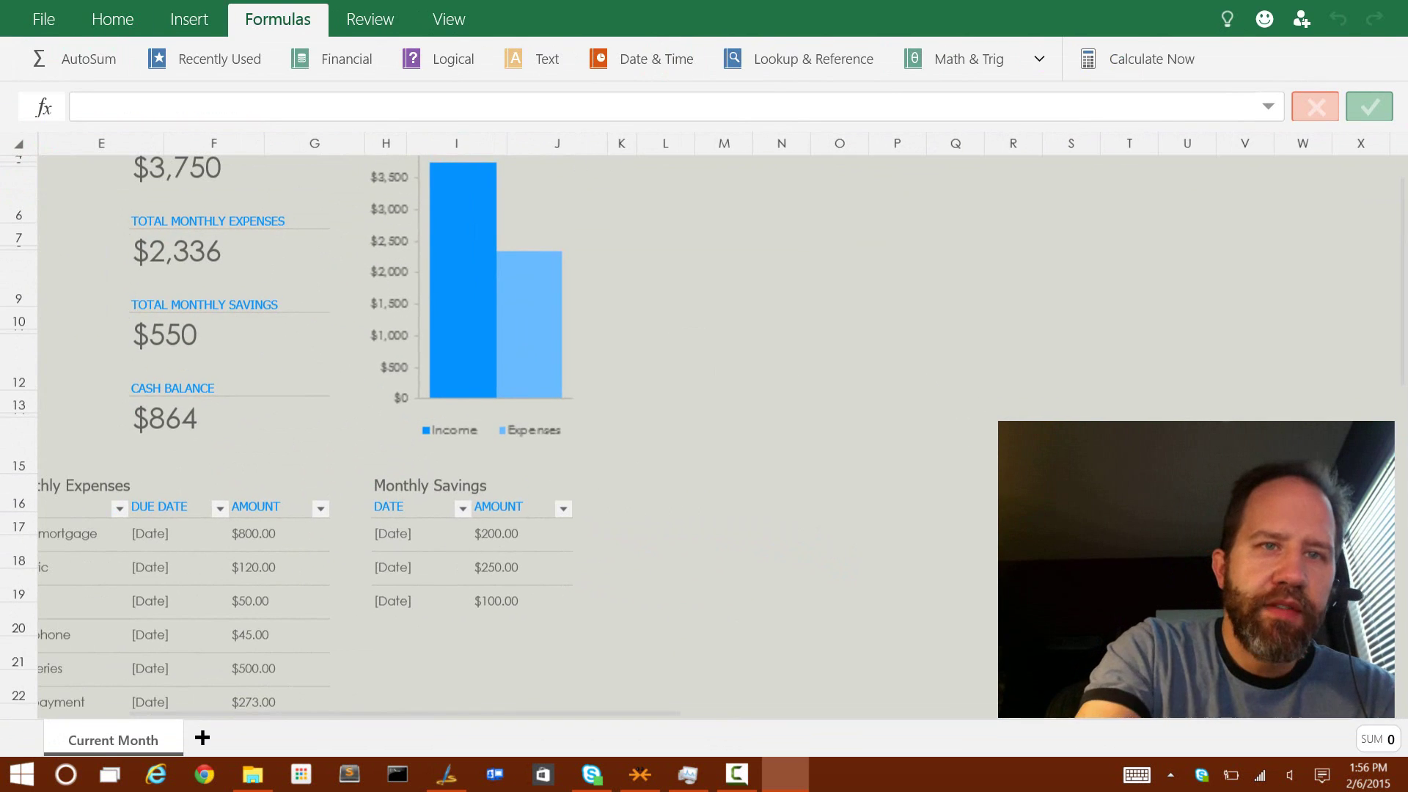
left_click(370, 20)
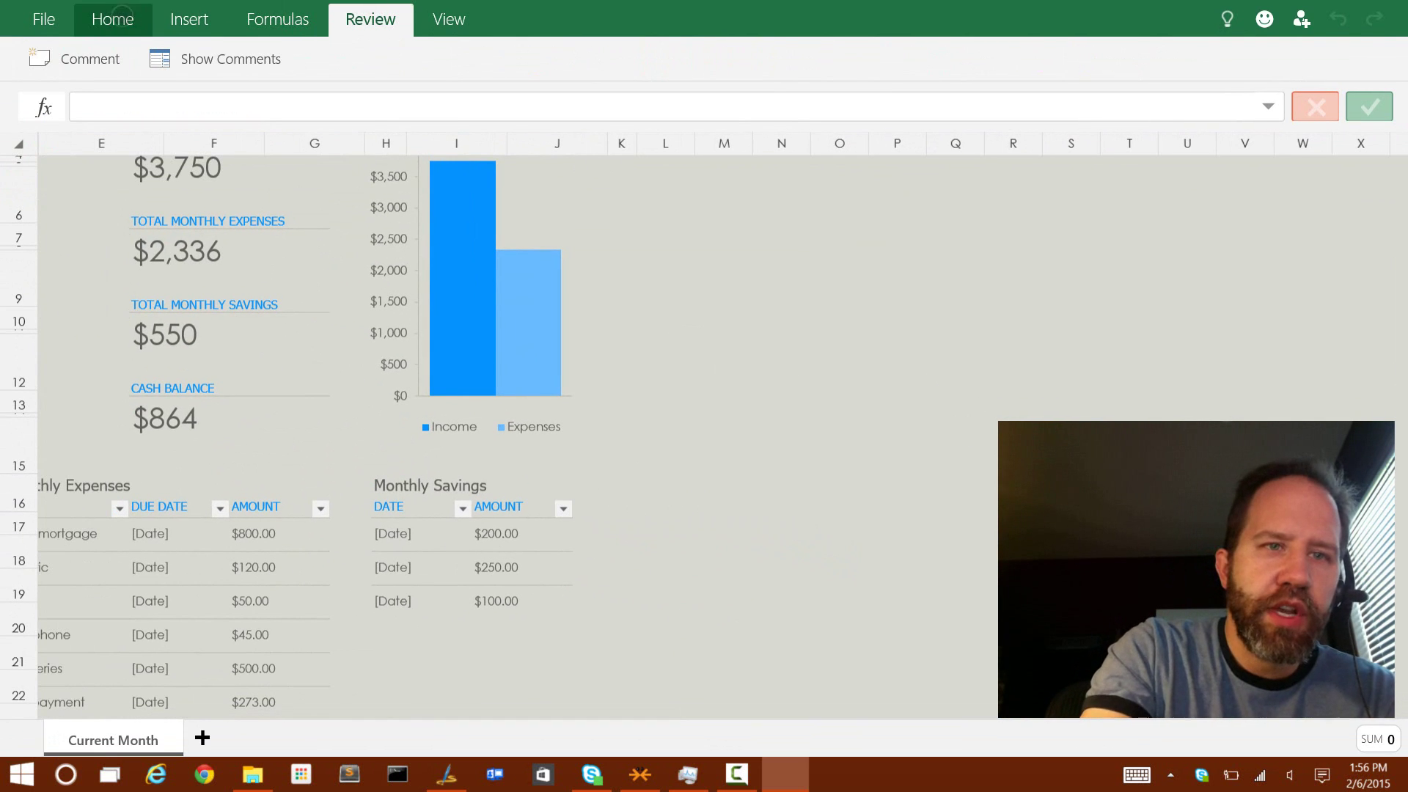
left_click(112, 19)
Check the editing commands offered for column F and try selecting the empty column N
left_click(214, 143)
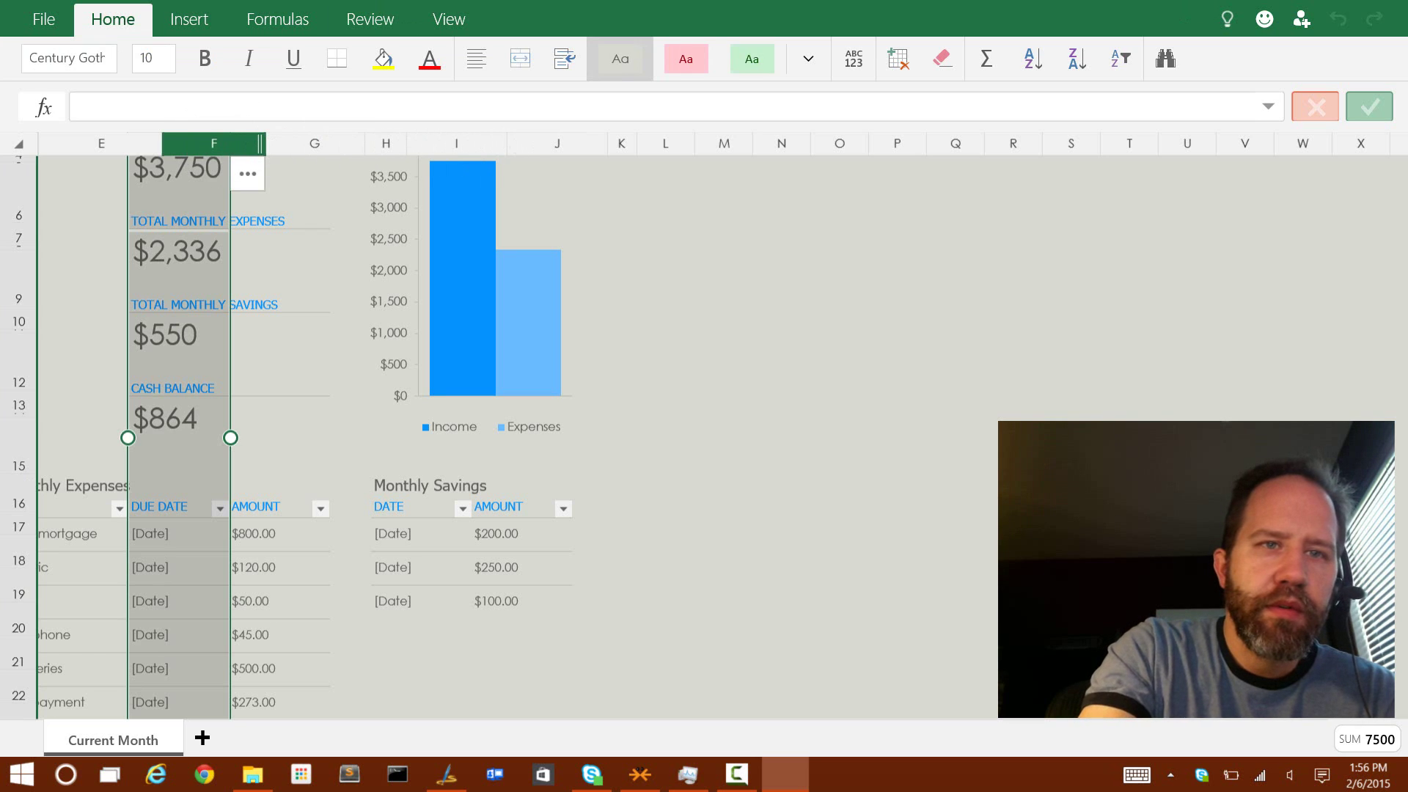
left_click(248, 174)
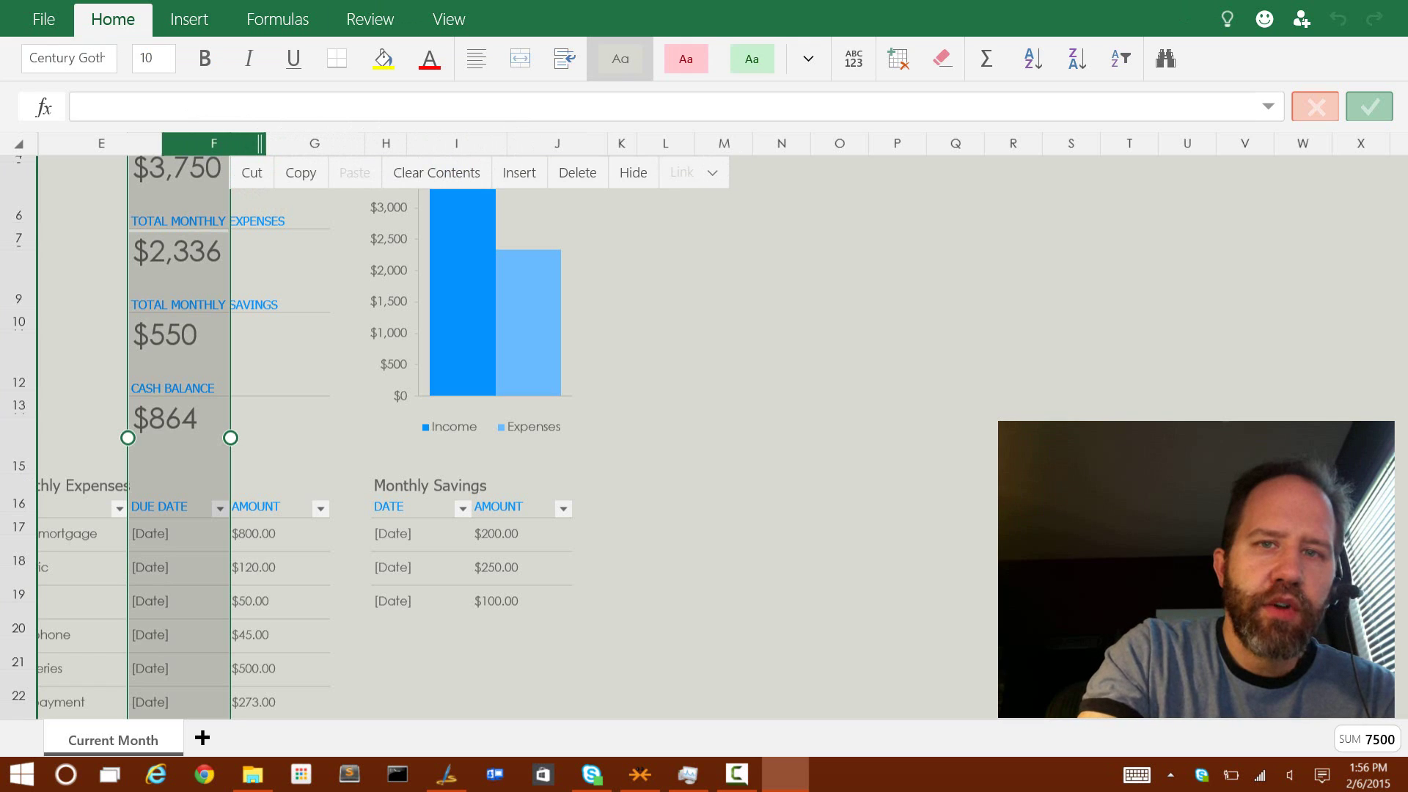
left_click(804, 305)
left_click(743, 144)
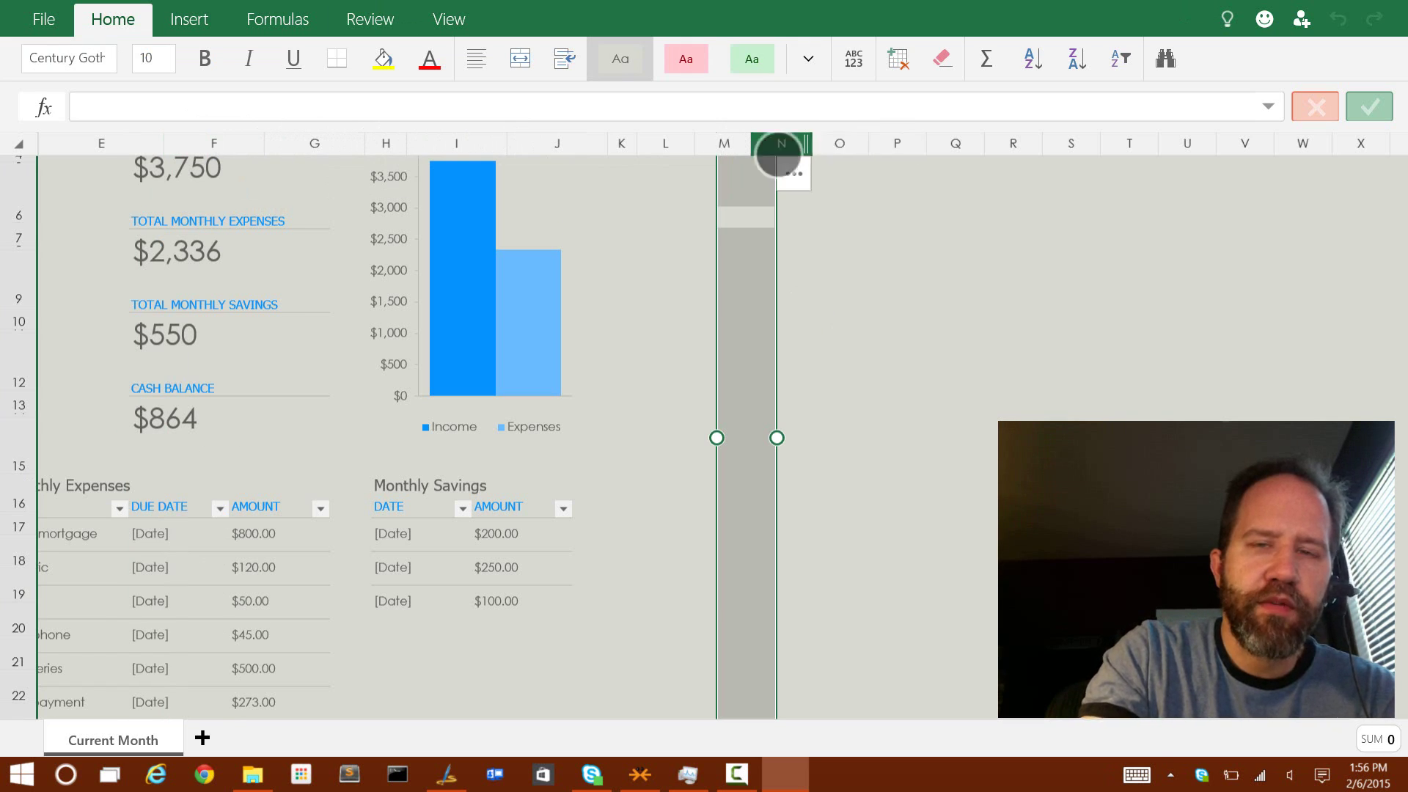
left_click(861, 257)
Create a blank workbook and enter the sample text kljhikjh\ in cell I3 and lkjh;l in cell I4
left_click(44, 19)
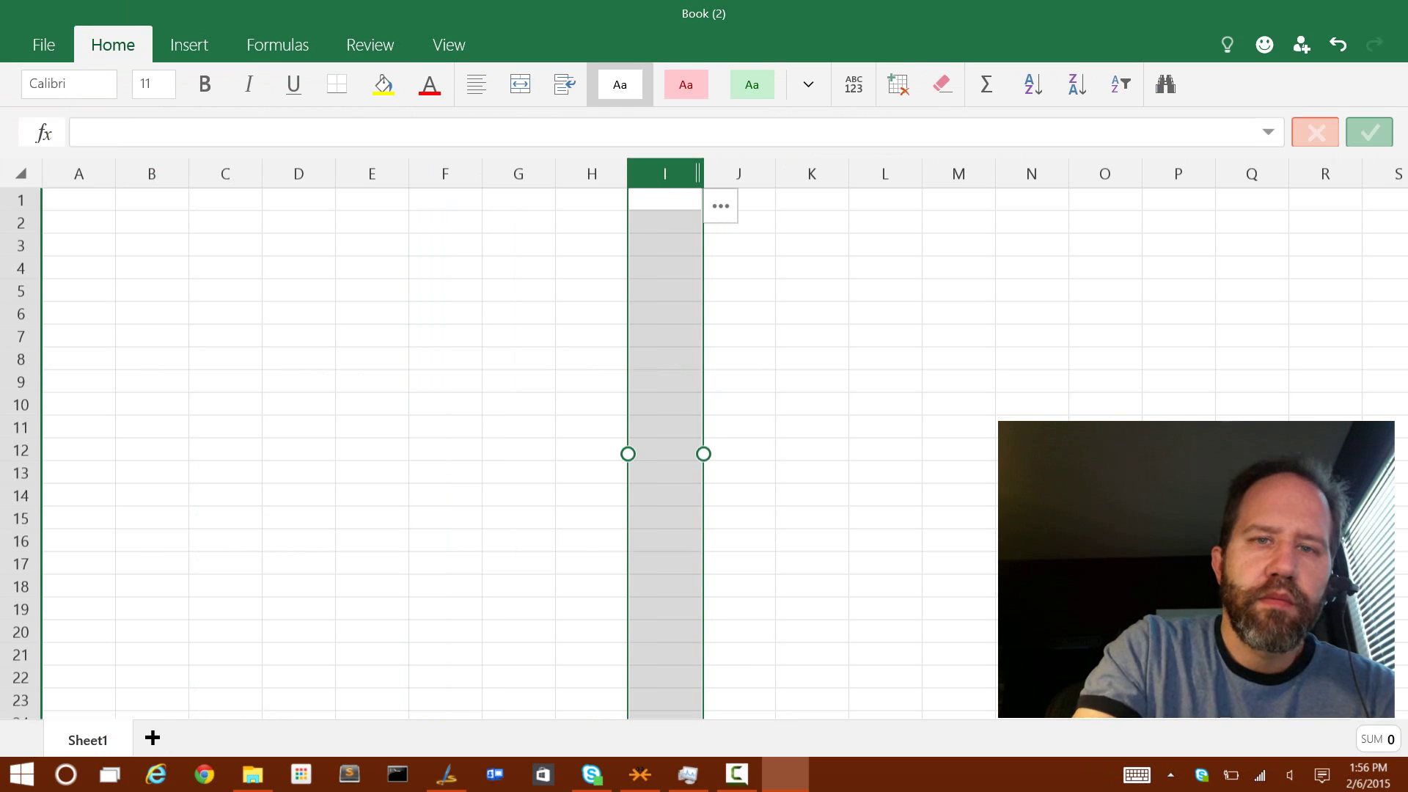
left_click(655, 251)
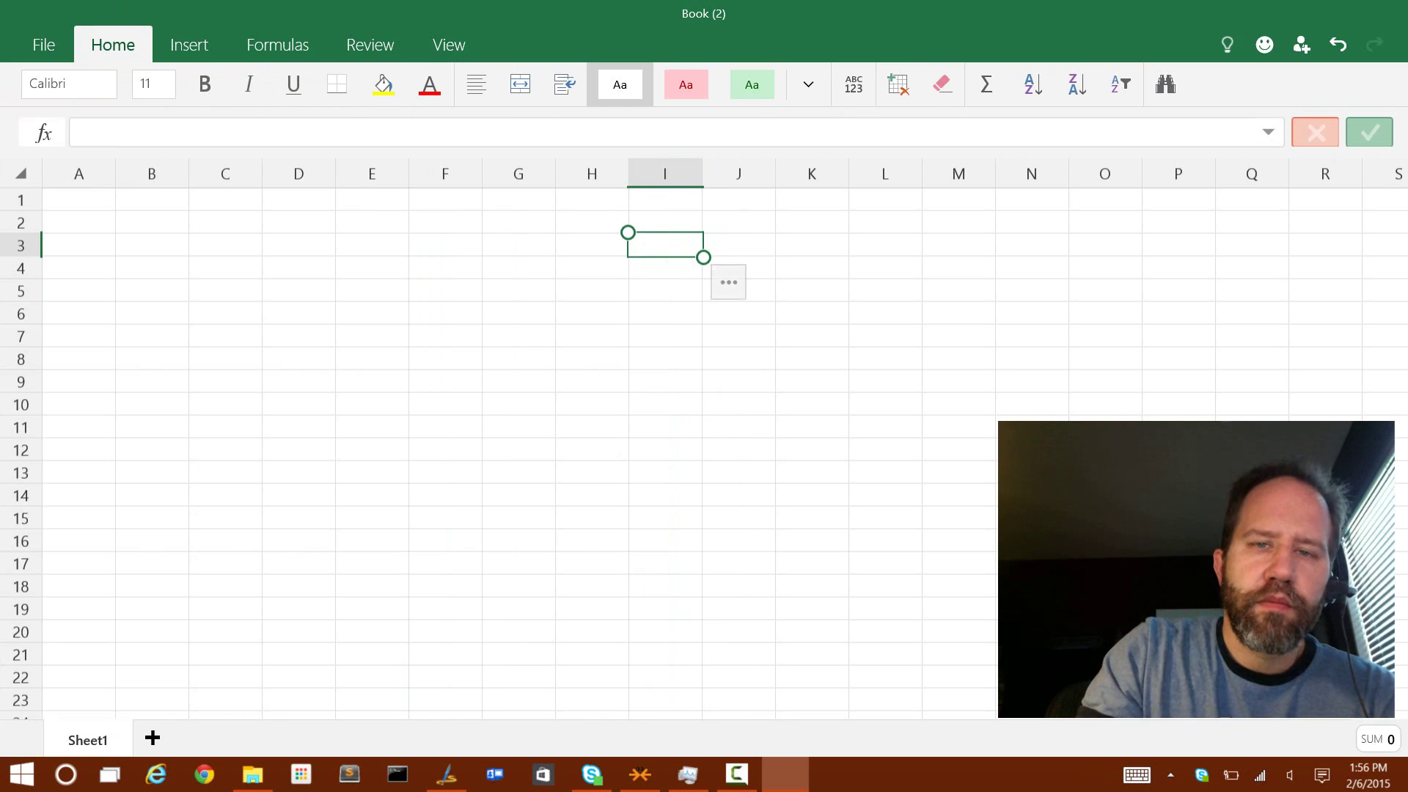
type("kjh")
key("Return")
type("lkjh;l")
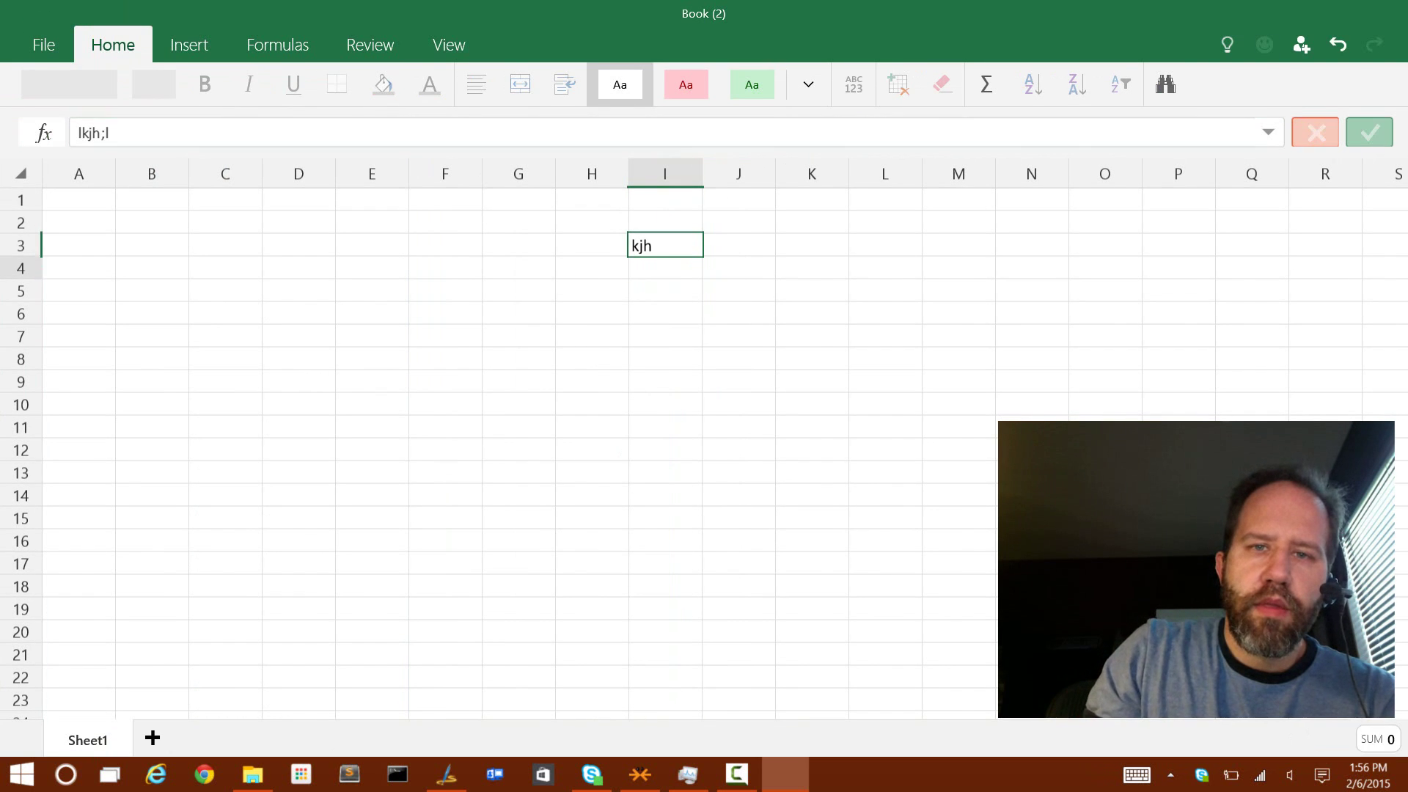
type("kljhikjh\\")
key("Return")
key("Return")
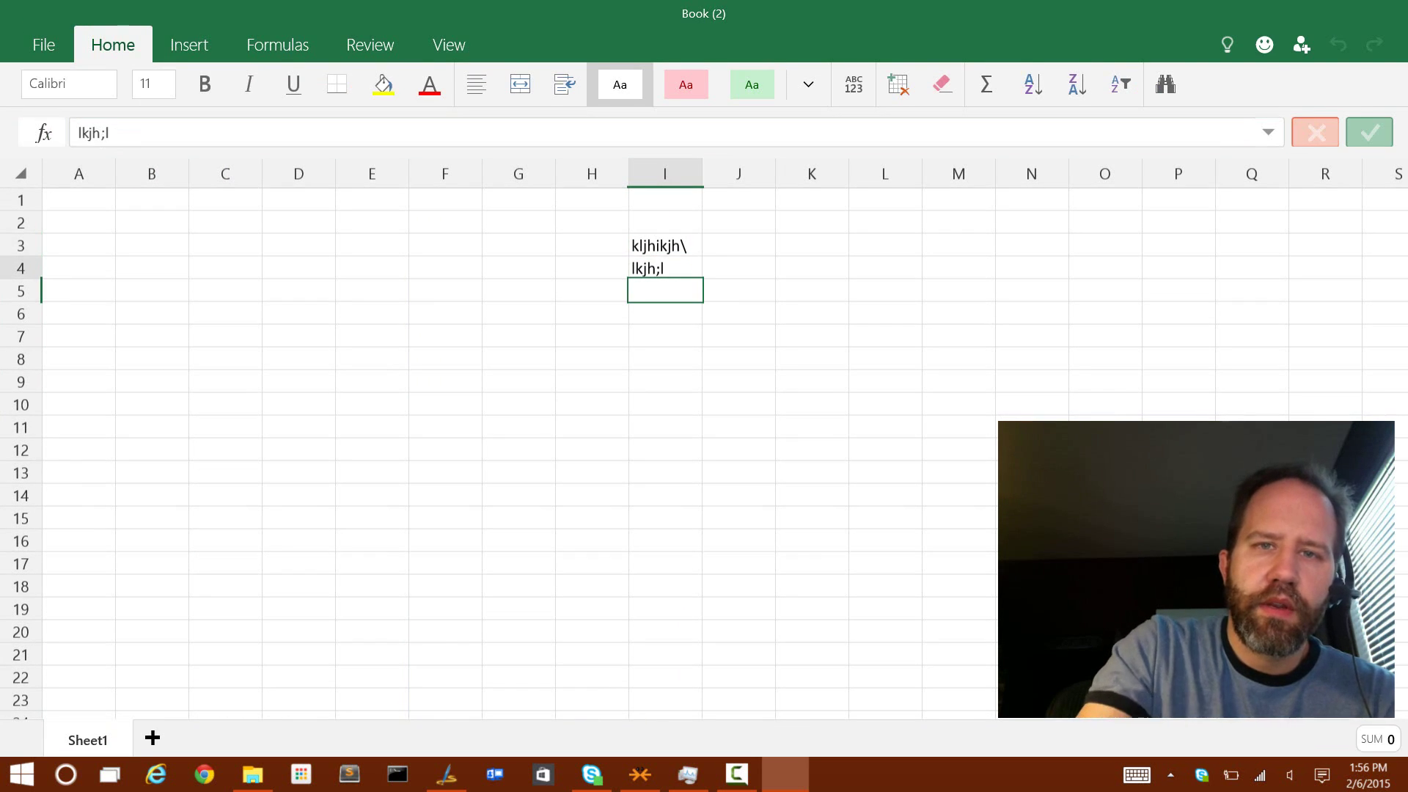
Move the whole column I with the sample text to column F
left_click(664, 173)
left_click_drag(674, 174, 385, 173)
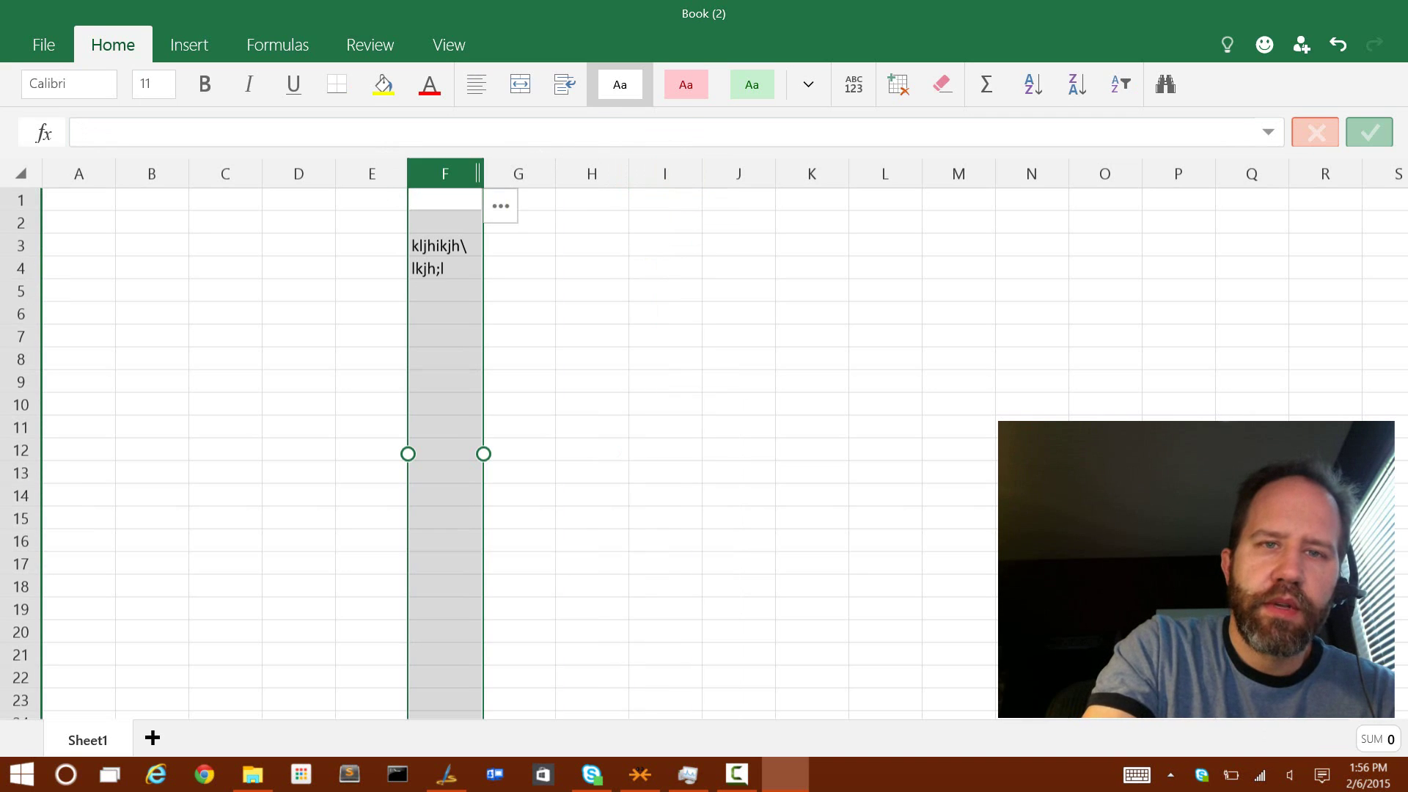
left_click(592, 291)
Widen the empty column I to about three and a half times the width of its neighbours
left_click(665, 174)
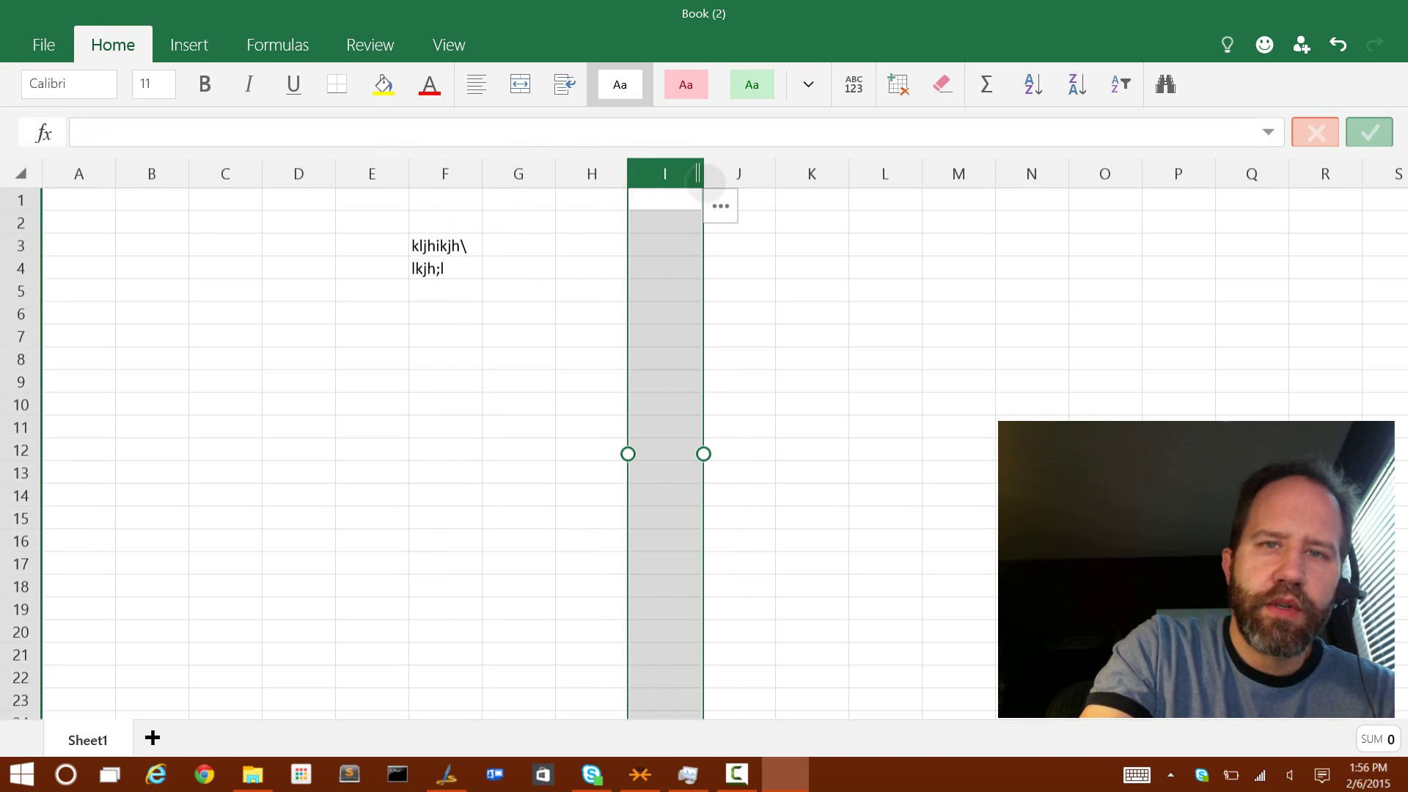
left_click_drag(696, 176, 883, 176)
scroll(835, 415, "up", 2)
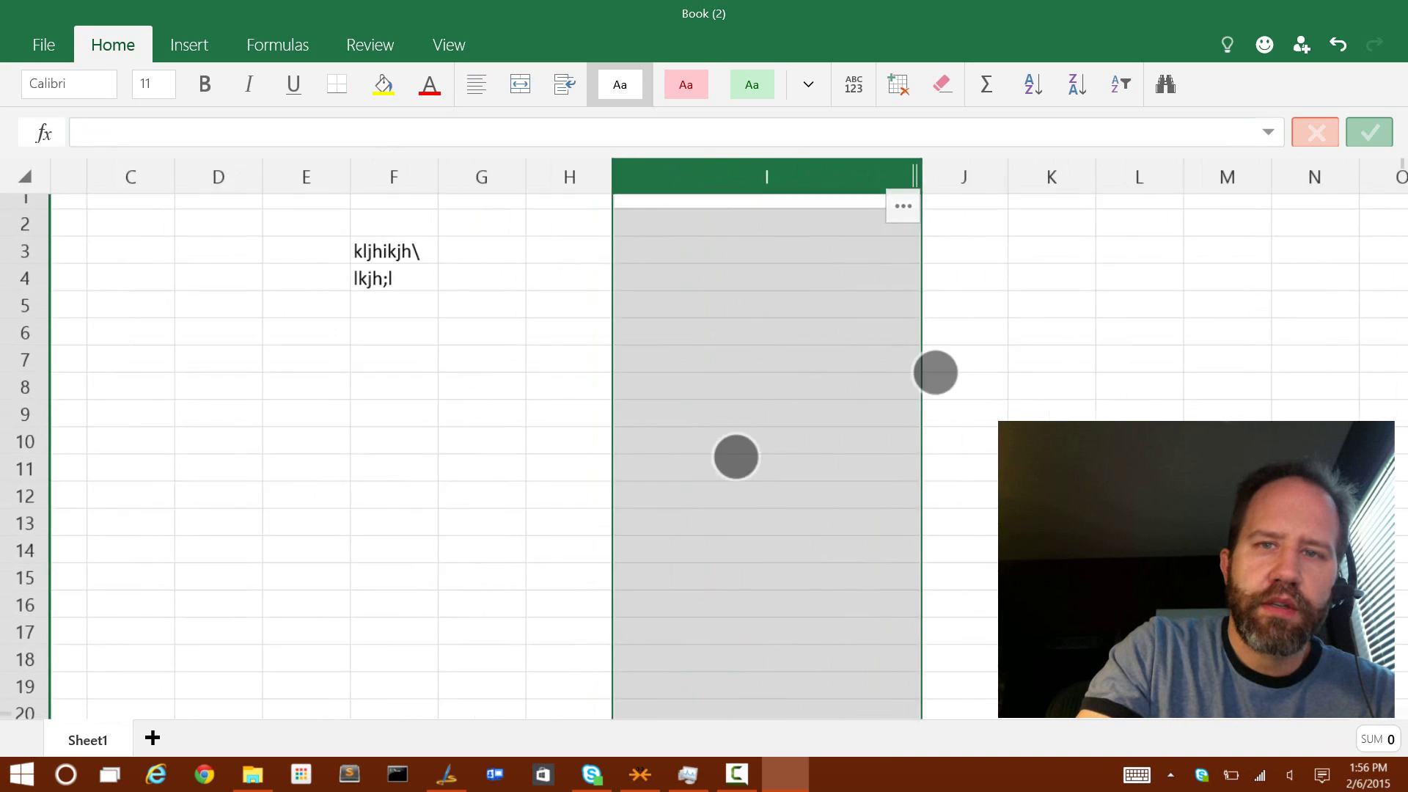
scroll(835, 414, "up", 2)
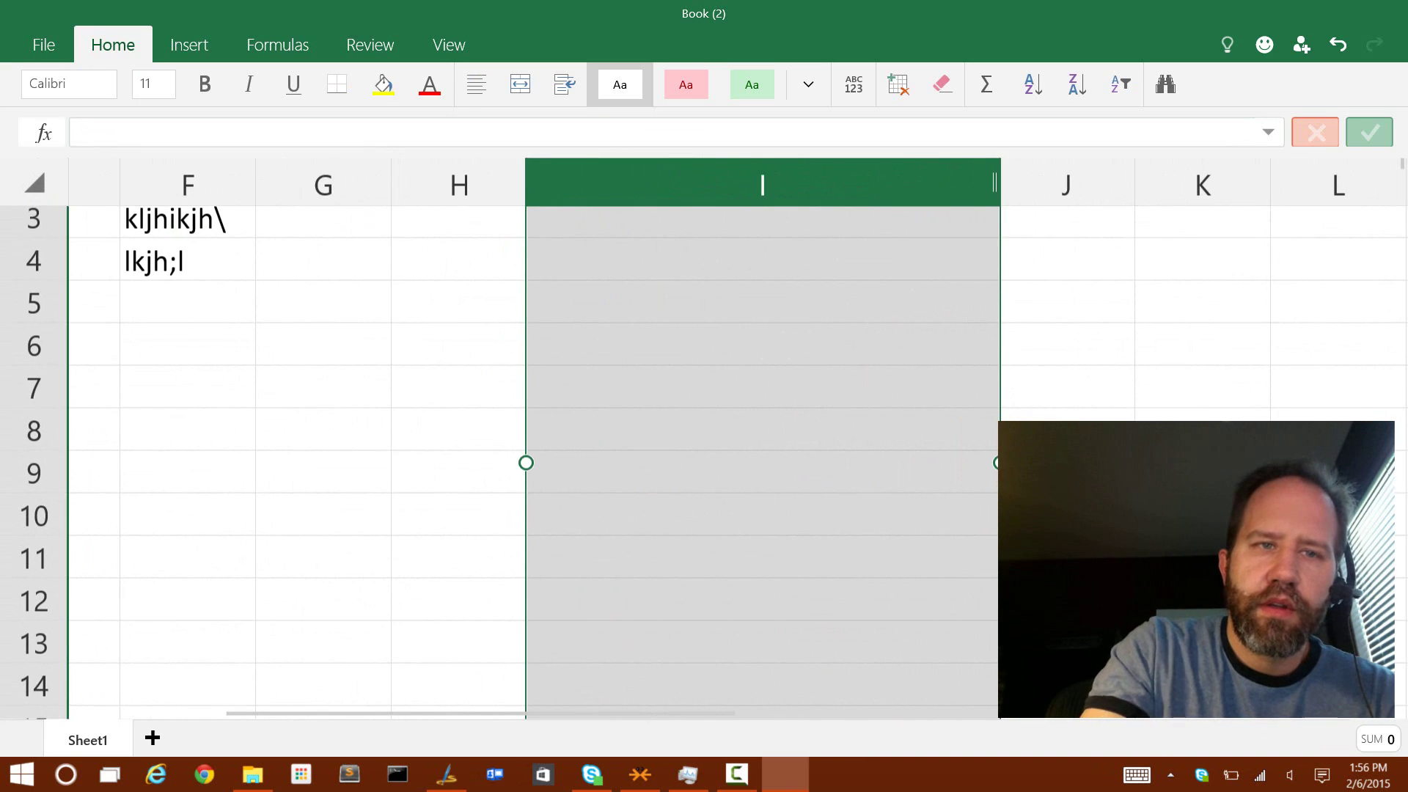
Check the editing commands offered for cell F4
left_click(187, 261)
right_click(213, 275)
left_click(546, 297)
right_click(203, 259)
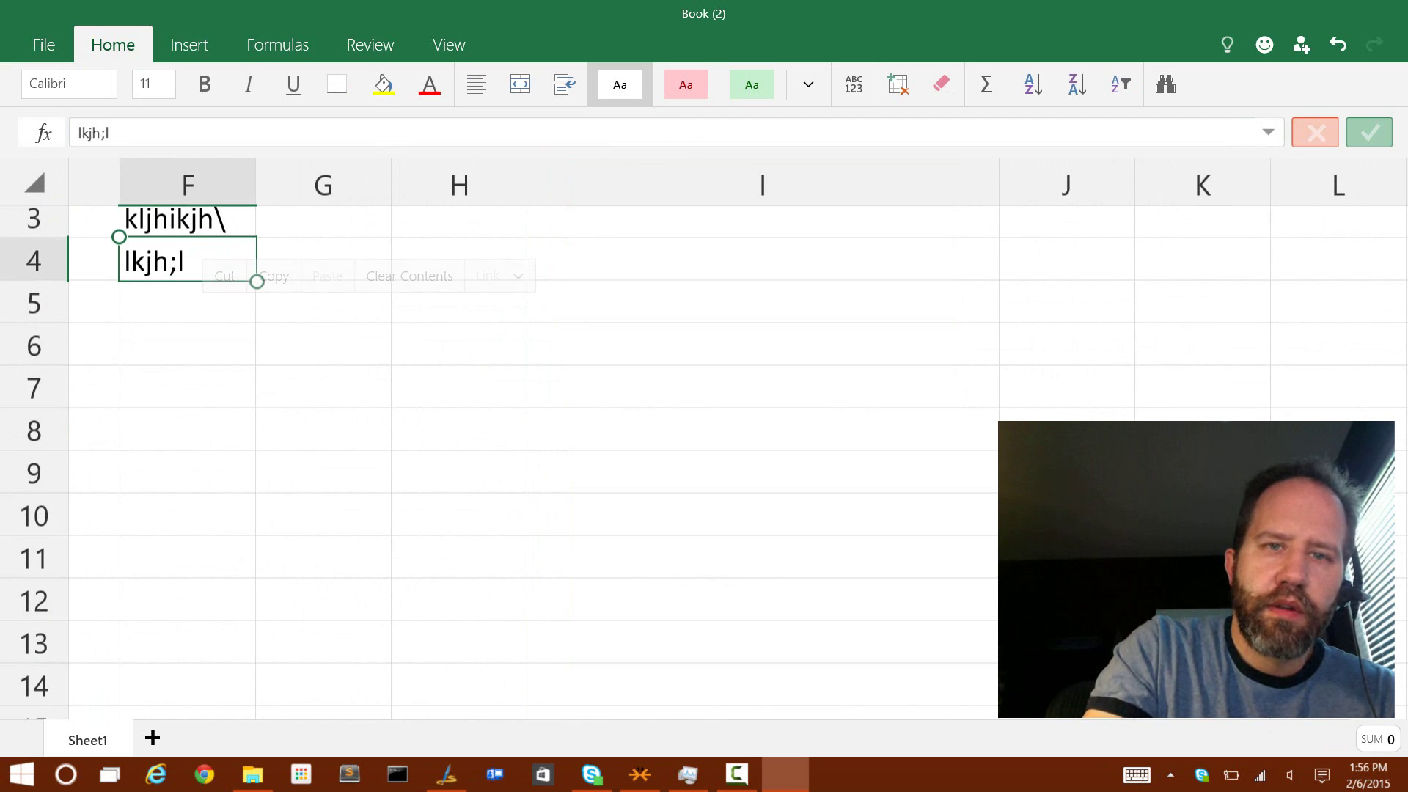
Extend the selection from cell F4 to the range F4:I10 and set its font colour to dark grey
left_click_drag(257, 281, 704, 585)
left_click_drag(528, 580, 999, 536)
left_click(429, 84)
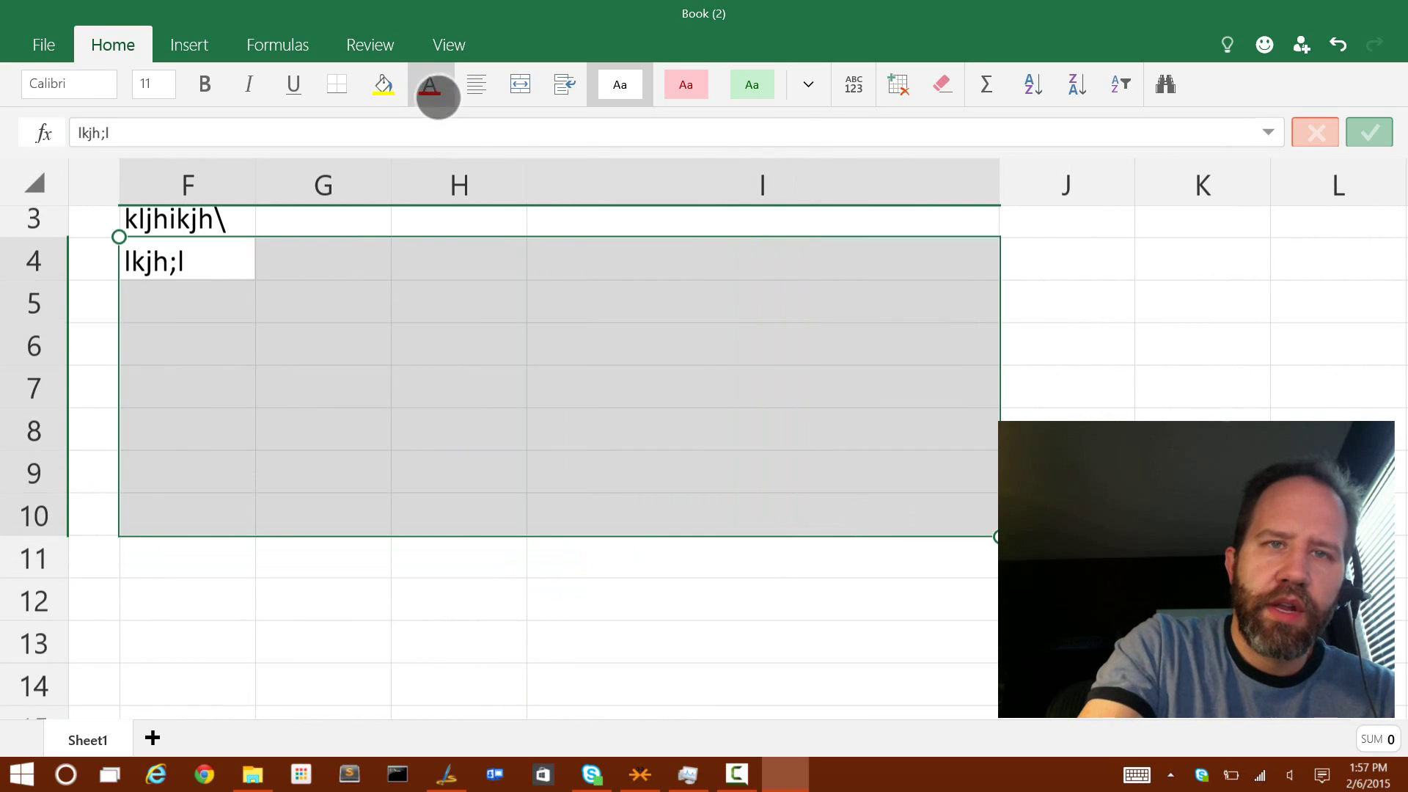
left_click(563, 201)
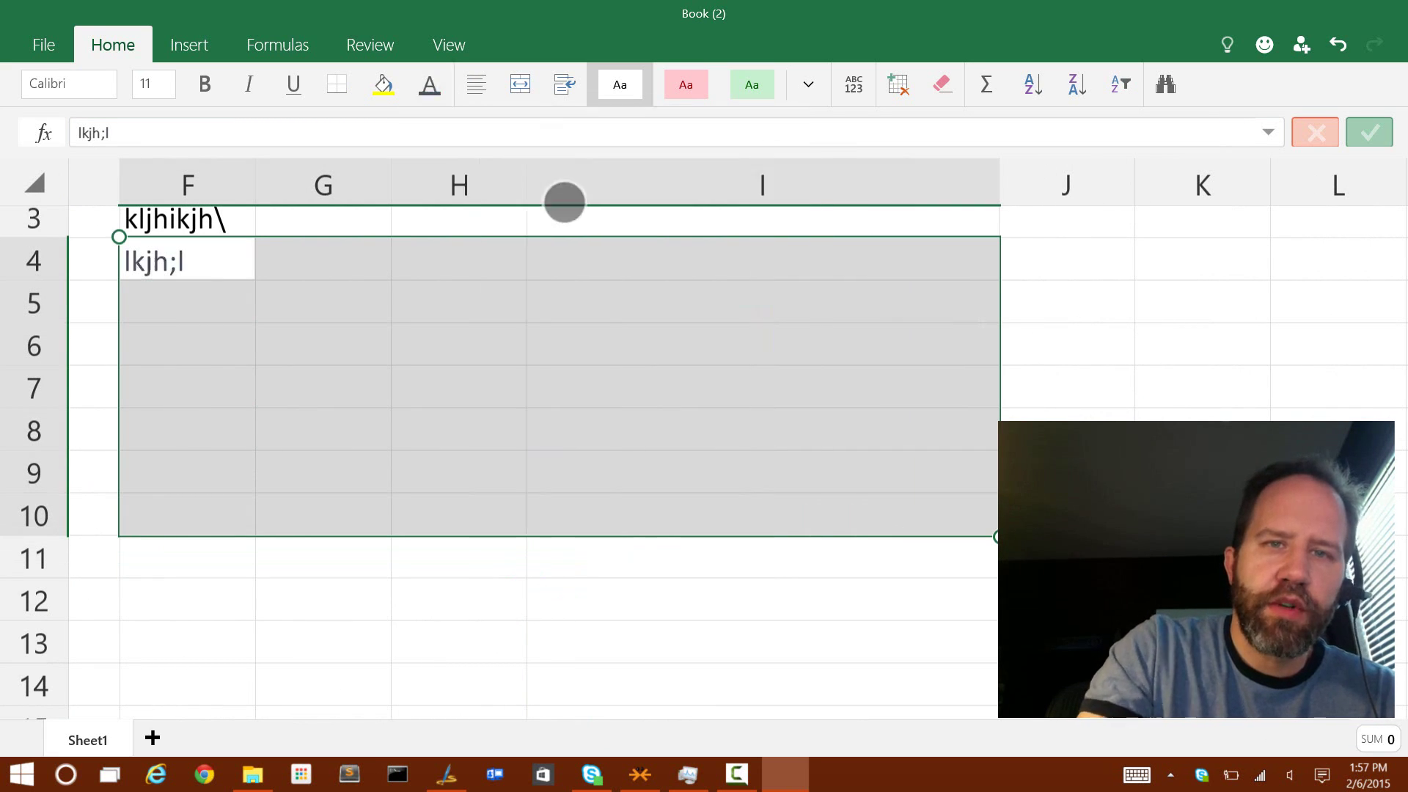
Clear the range selection by selecting cell K9, and turn off Windows tablet mode
left_click(1202, 473)
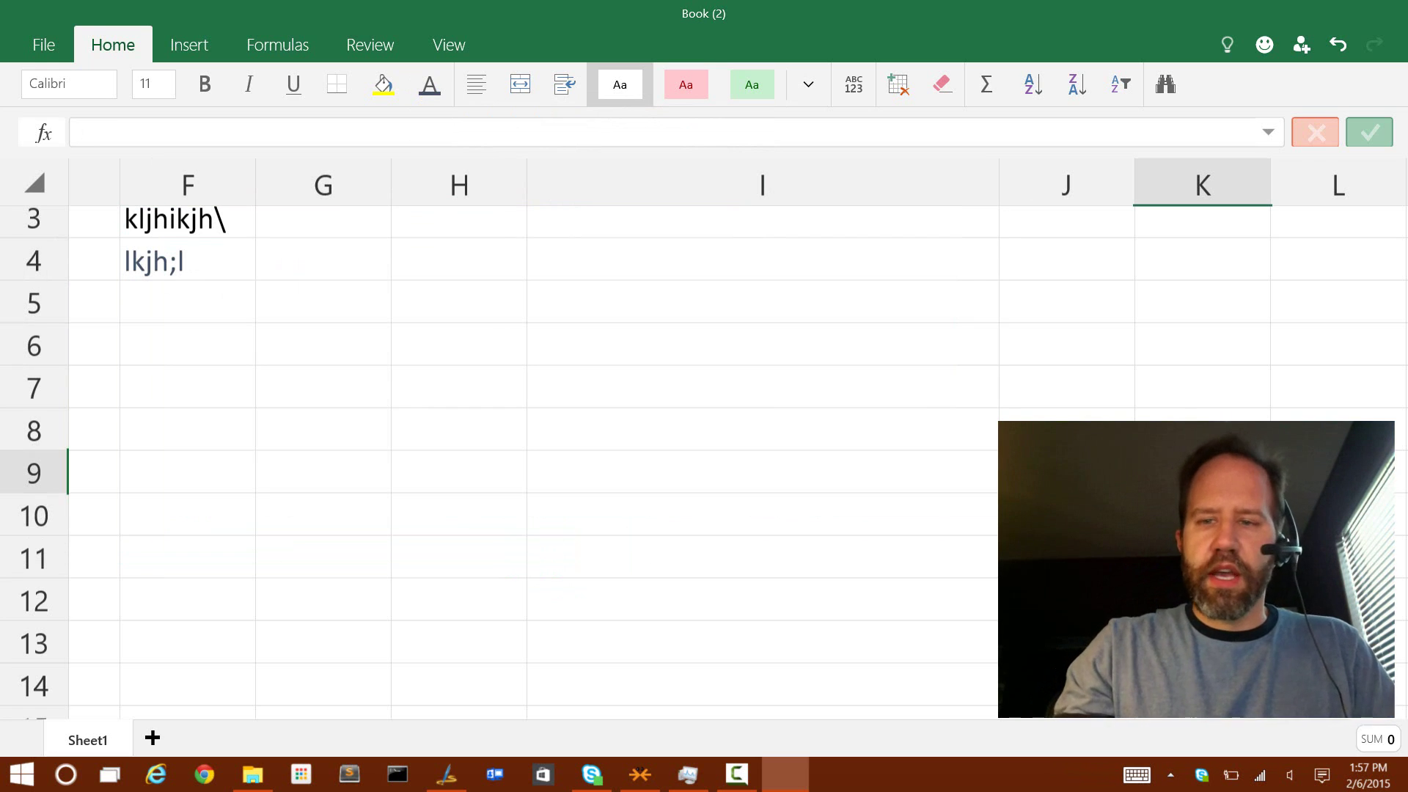
left_click(1321, 774)
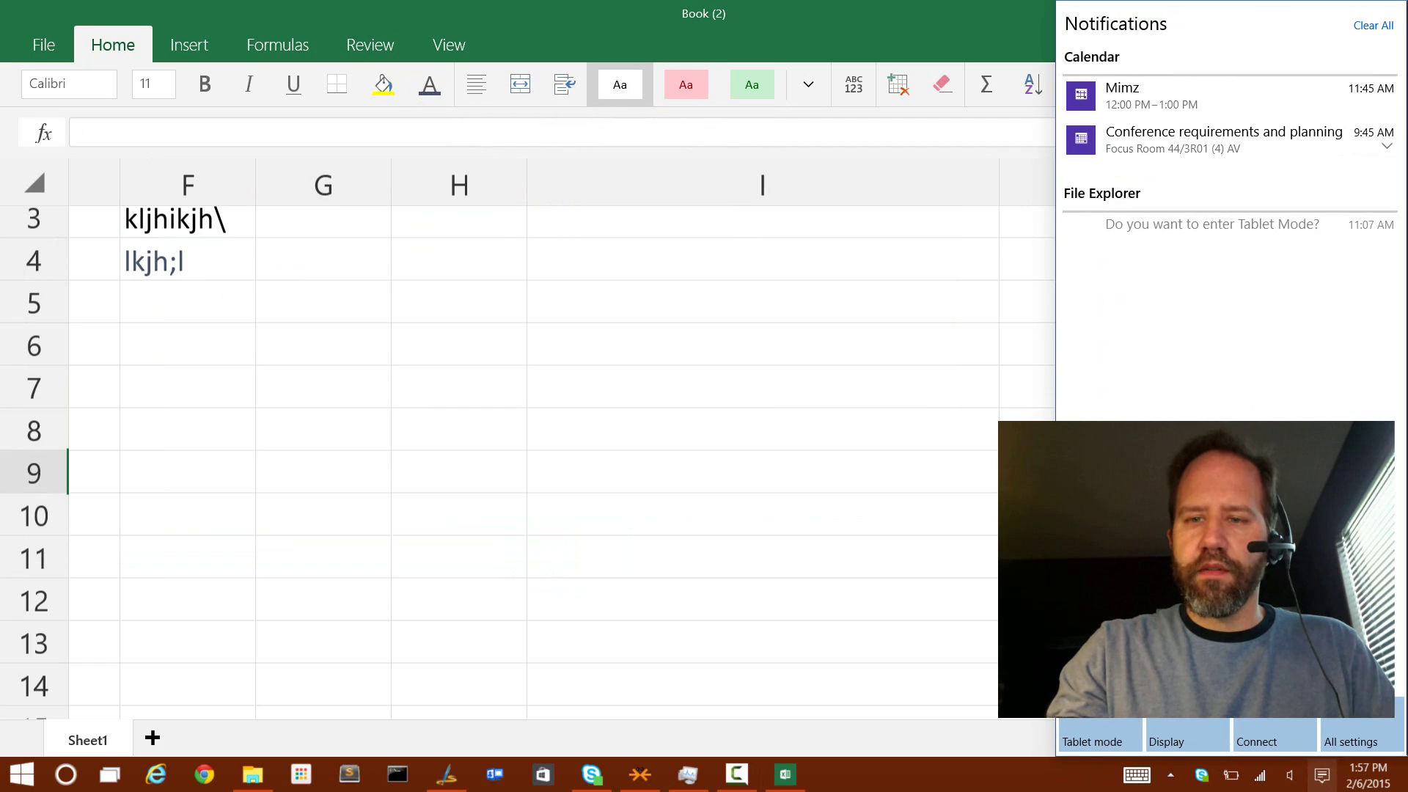
left_click(1099, 733)
Switch to desktop Excel, decline the default-program prompt, and create a workbook from the Daily work schedule template
key("super")
key("super")
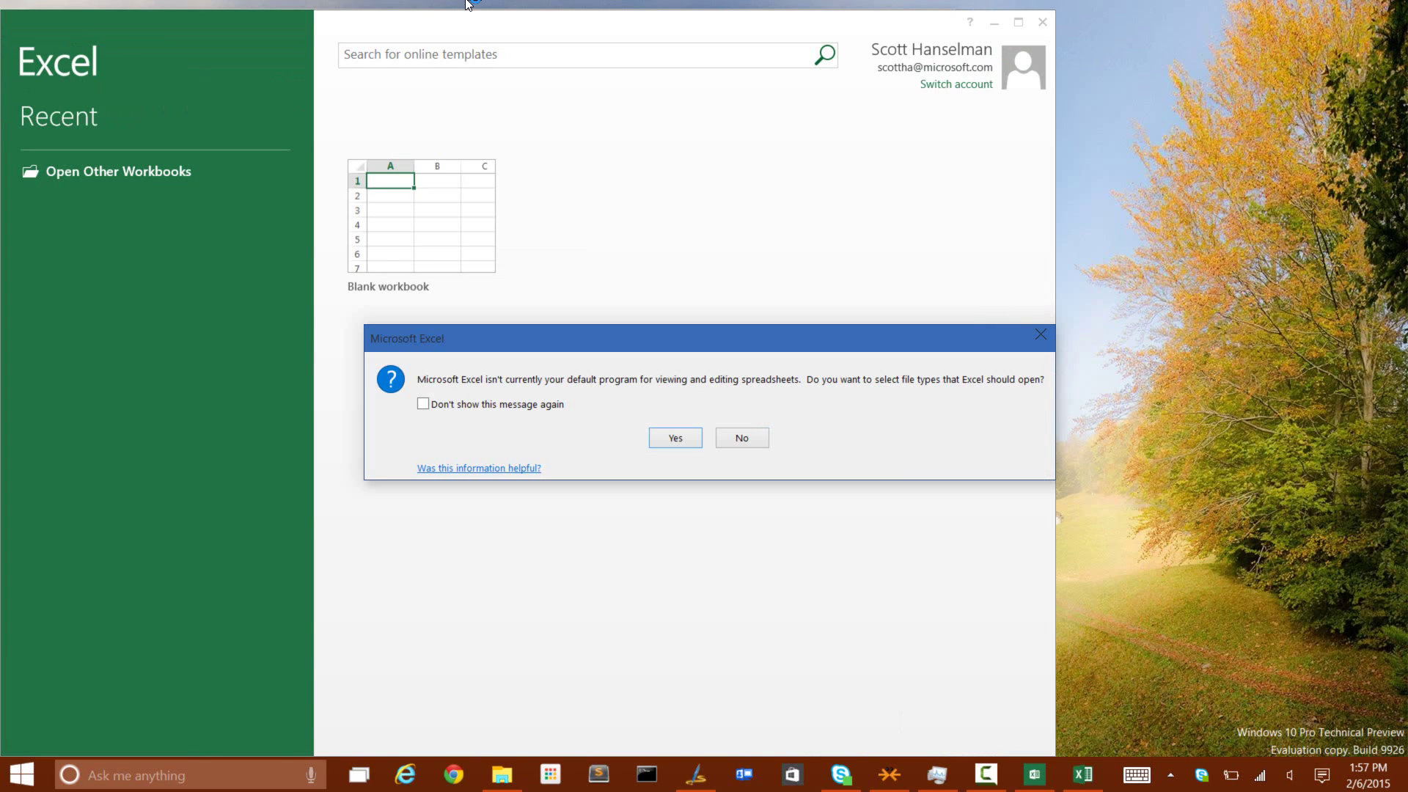
key("Escape")
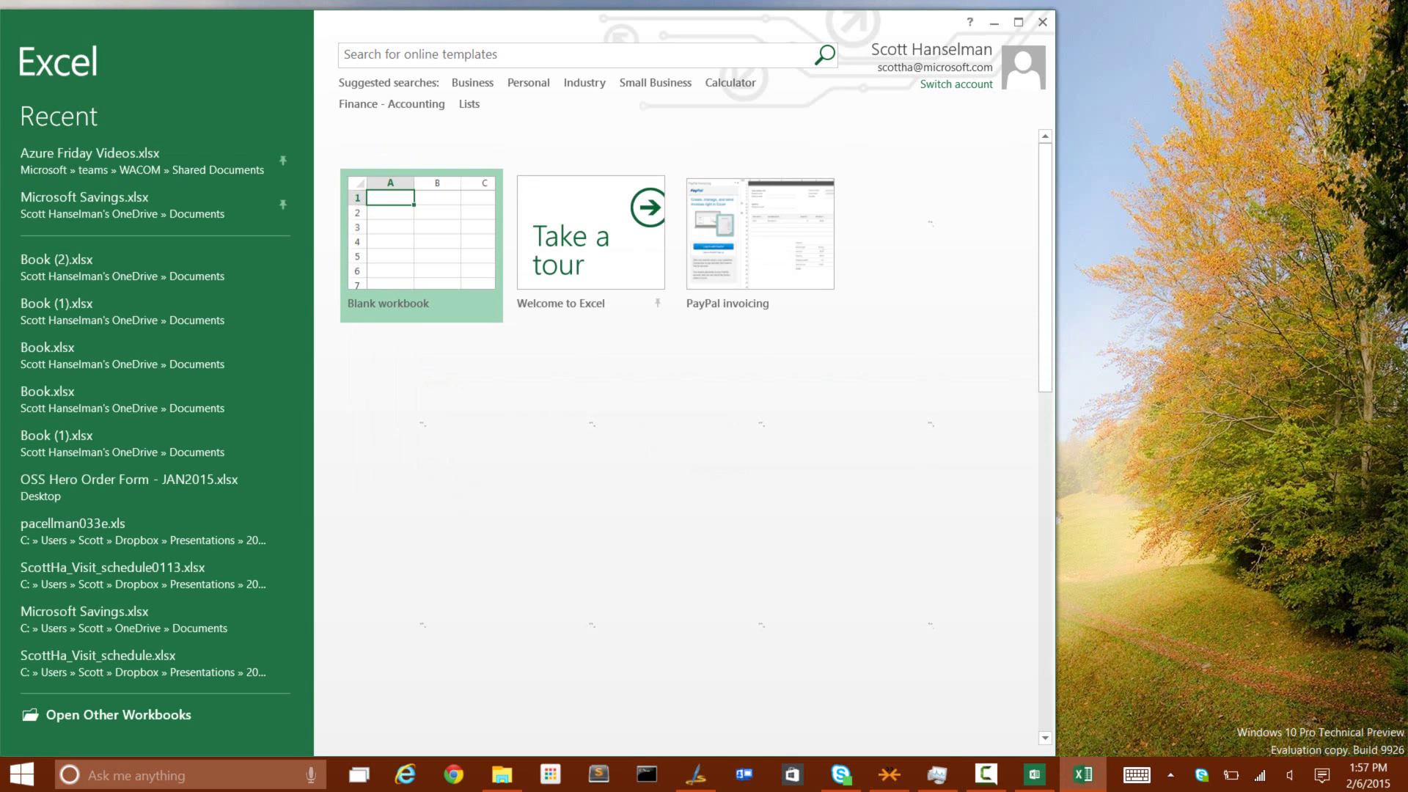
left_click(929, 440)
left_click(704, 411)
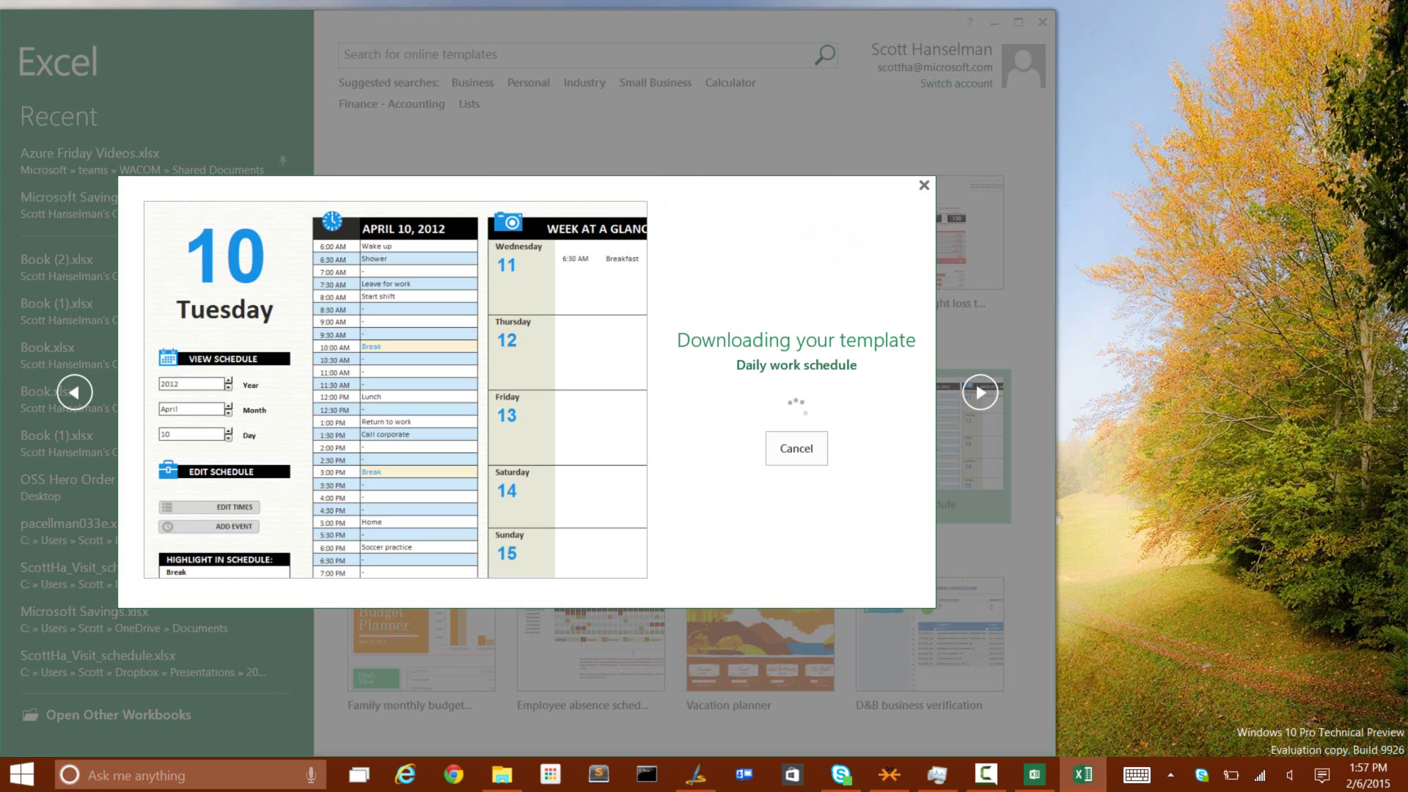
Snap the Daily work schedule workbook to the right half of the screen and Excel Preview to the left half
key("super+Right")
key("super+Down")
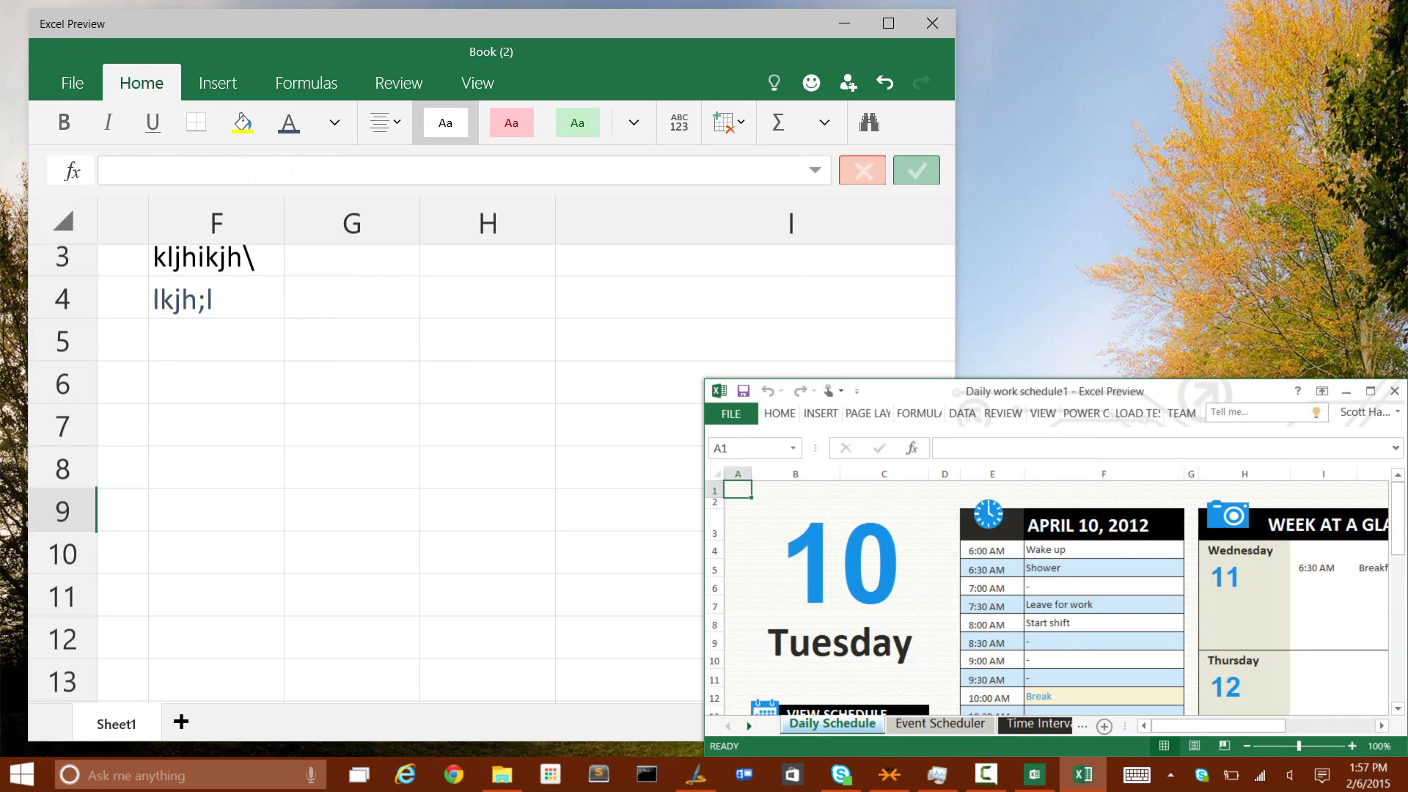
key("super+Left")
key("super+Right")
key("super+Up")
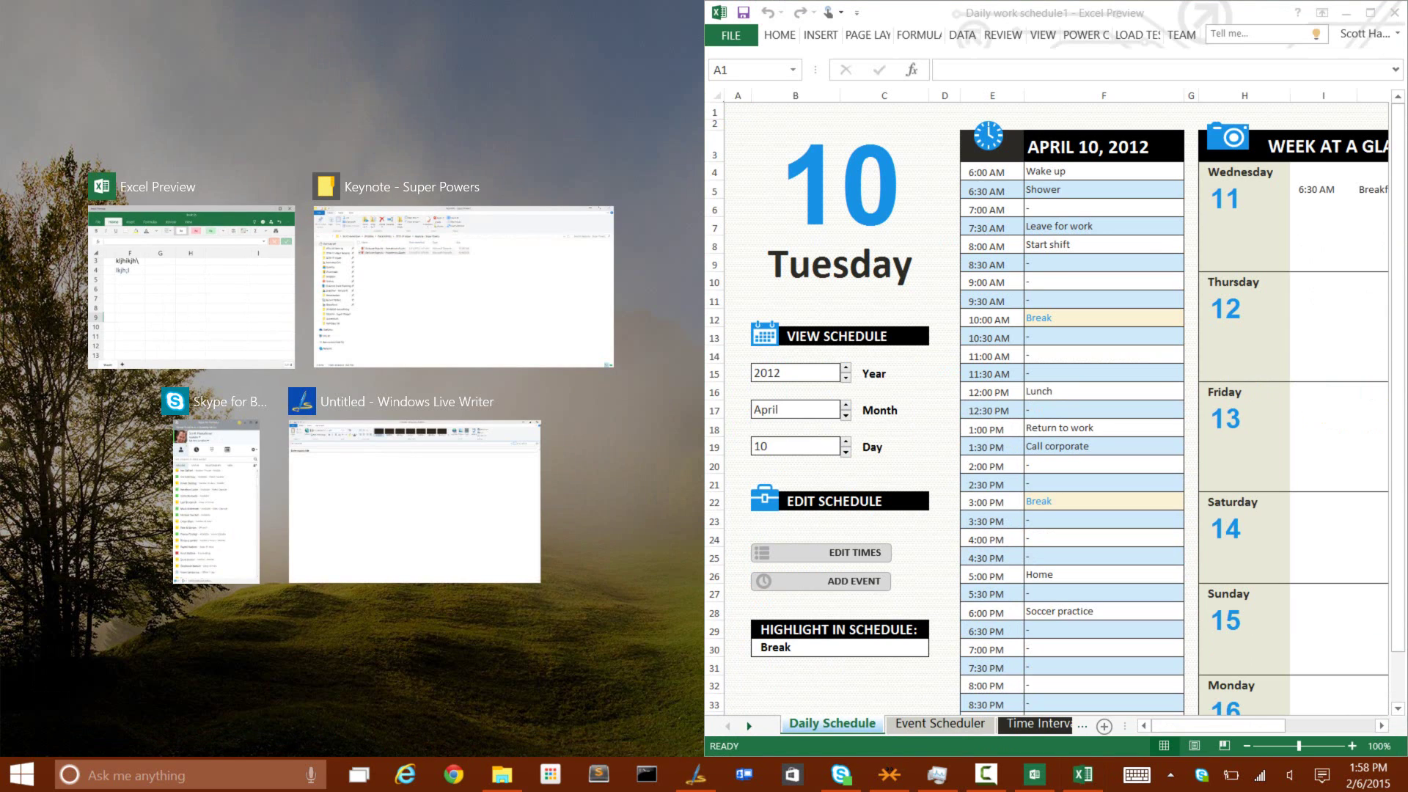
key("Return")
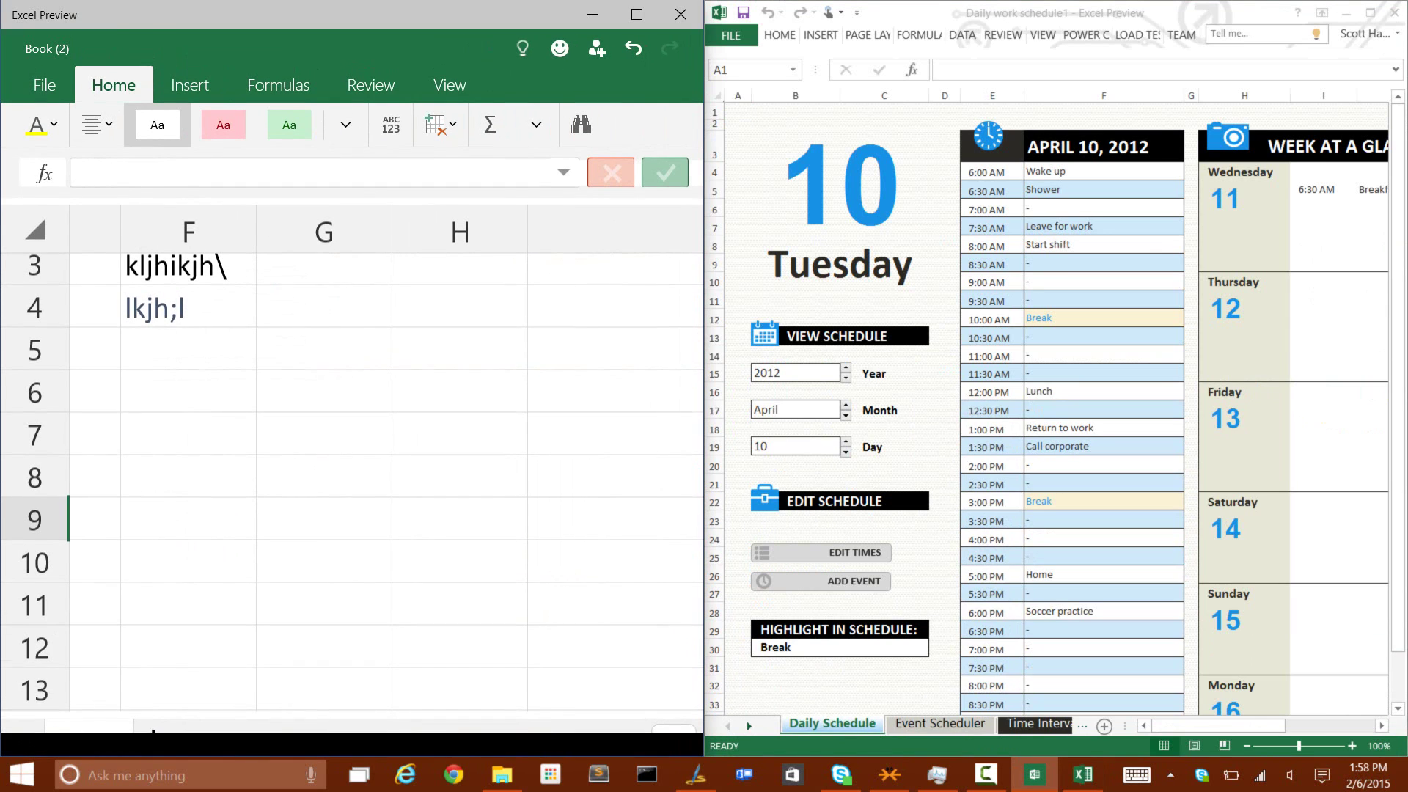
Create a workbook from the Family Budget template in Excel Preview and check the review and view commands
scroll(378, 465, "down", 4)
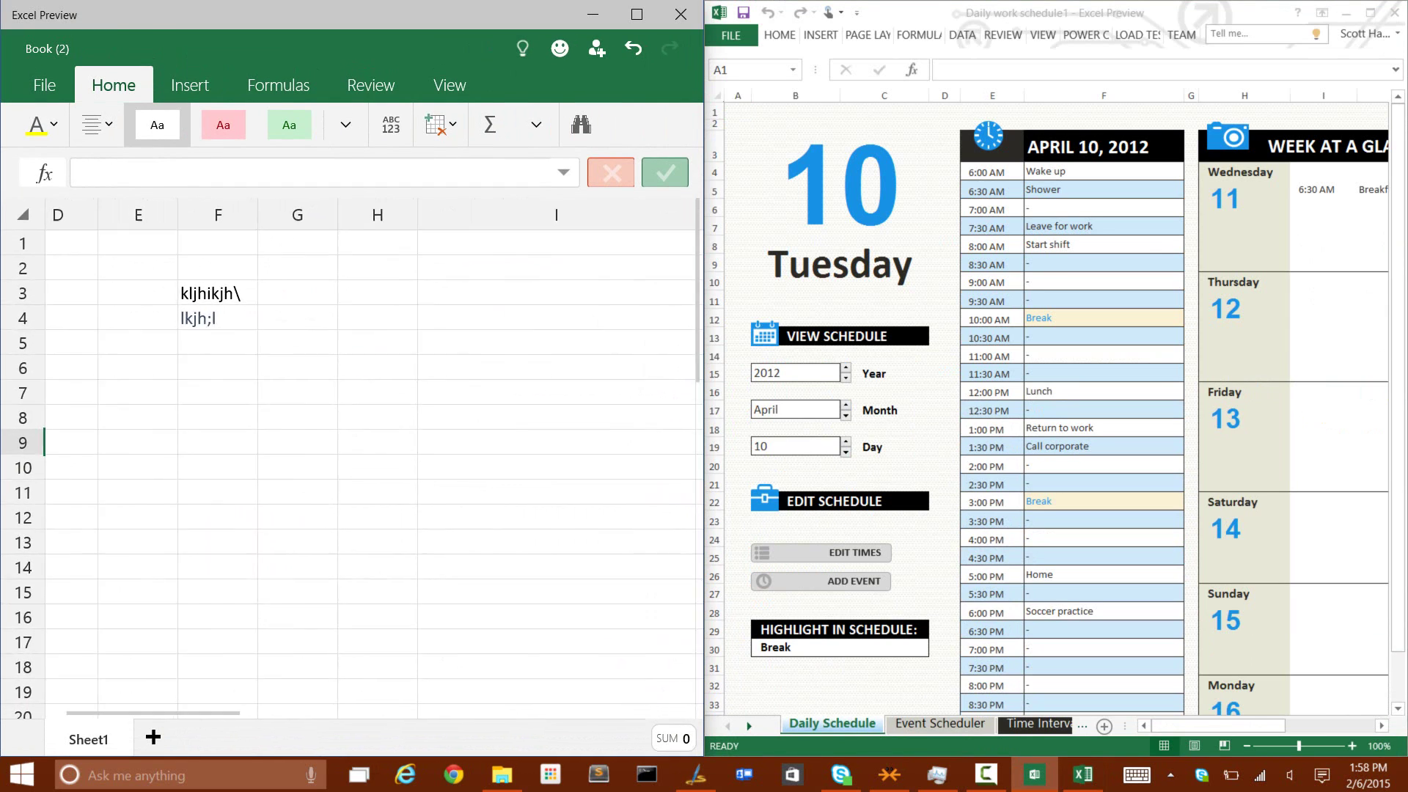
scroll(1067, 337, "up", 2)
left_click(40, 77)
left_click(41, 78)
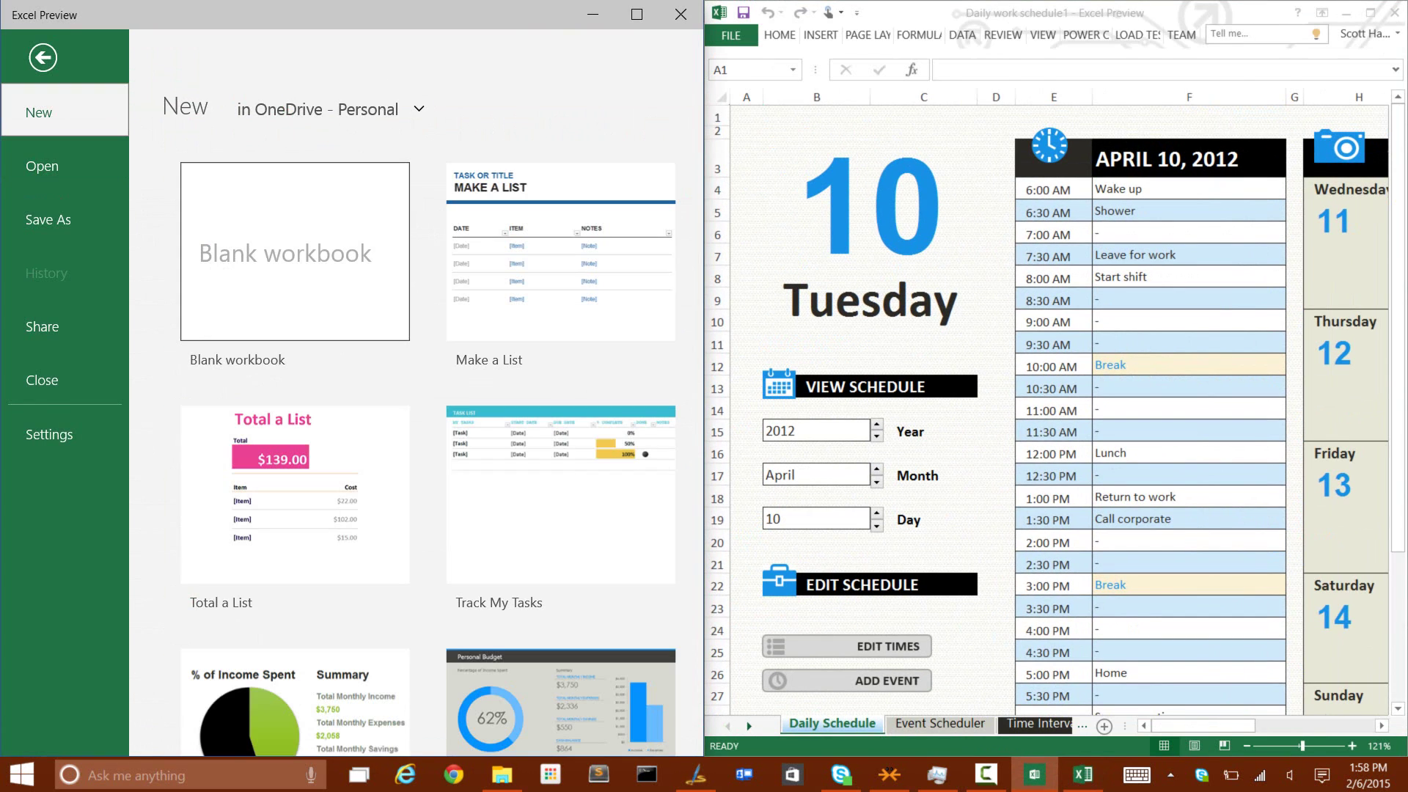
scroll(440, 455, "down", 6)
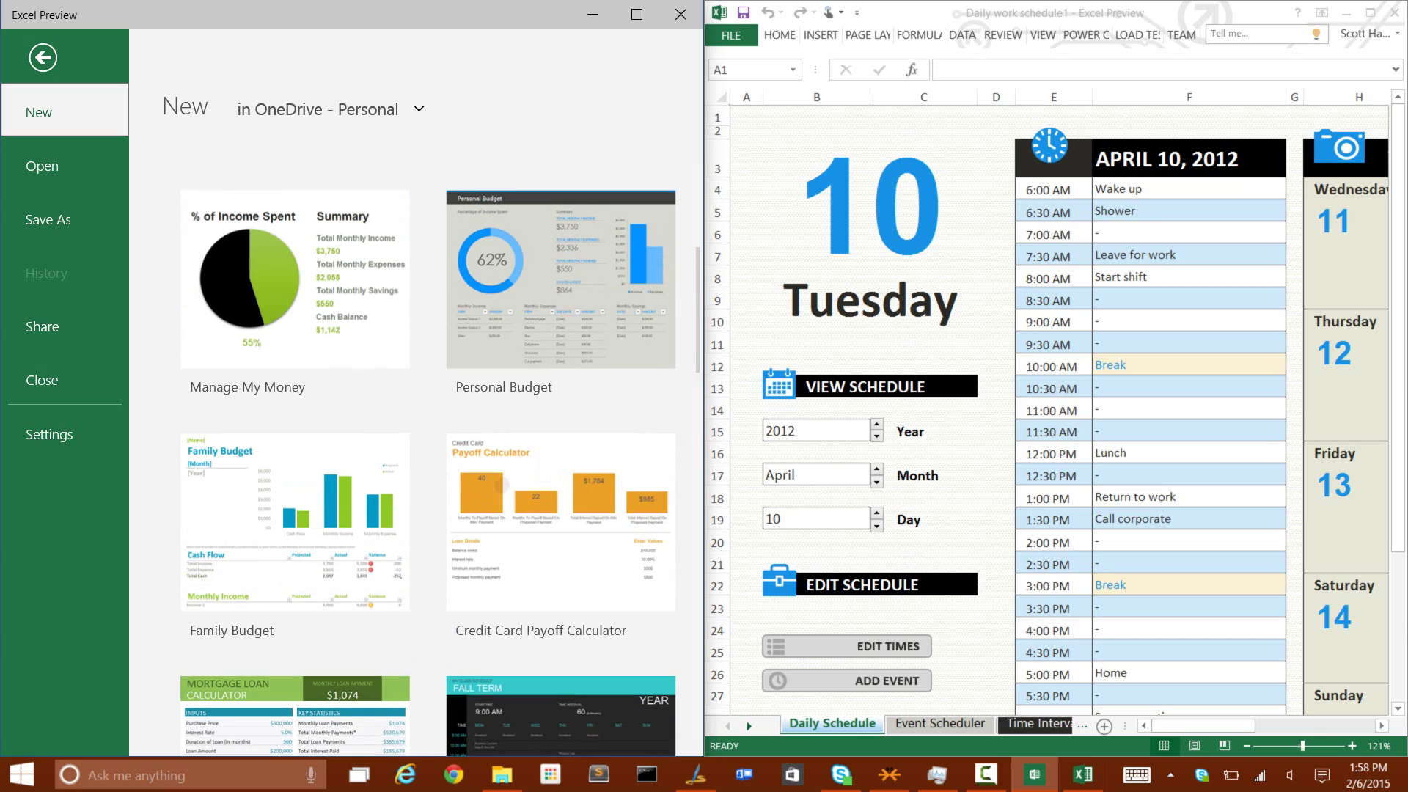
left_click(294, 279)
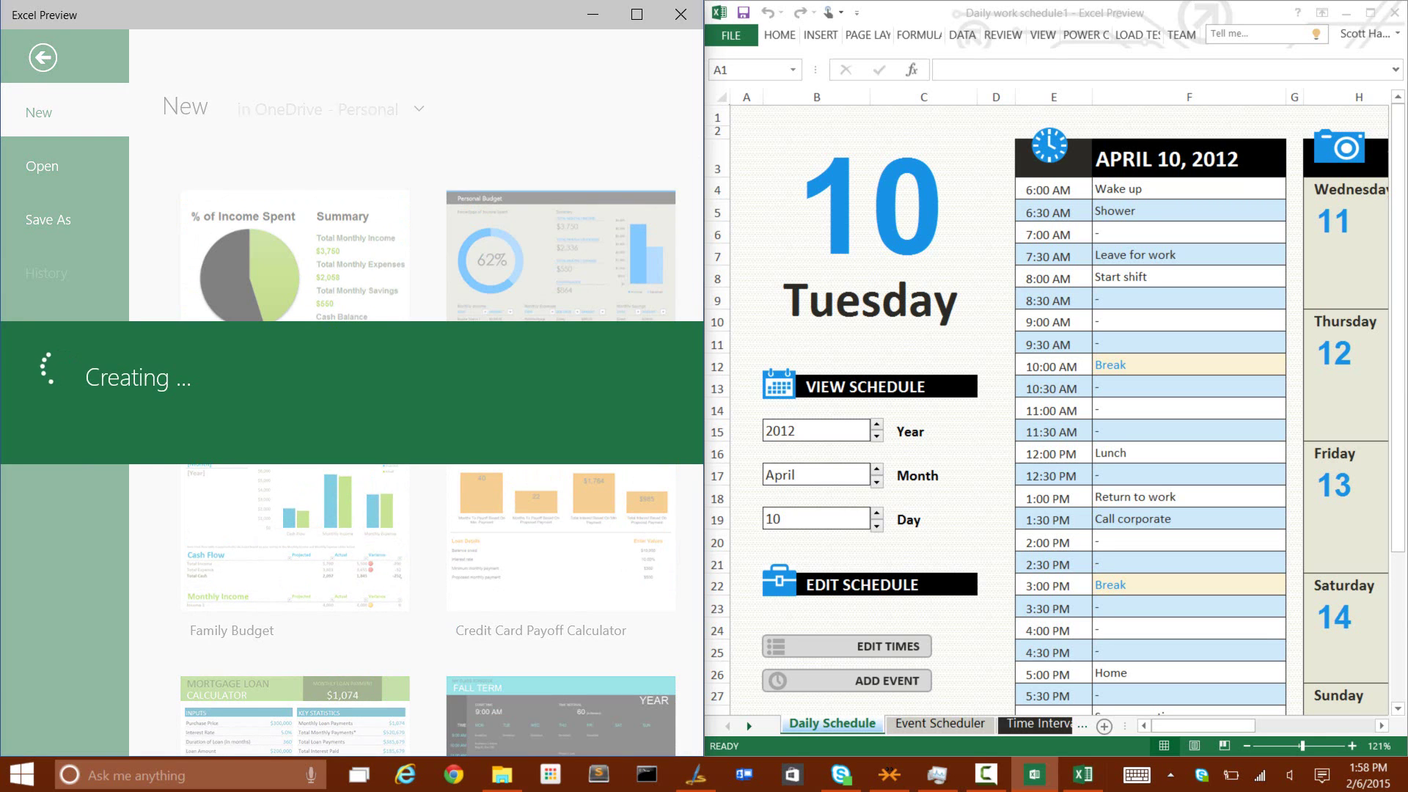
left_click(370, 85)
left_click(449, 85)
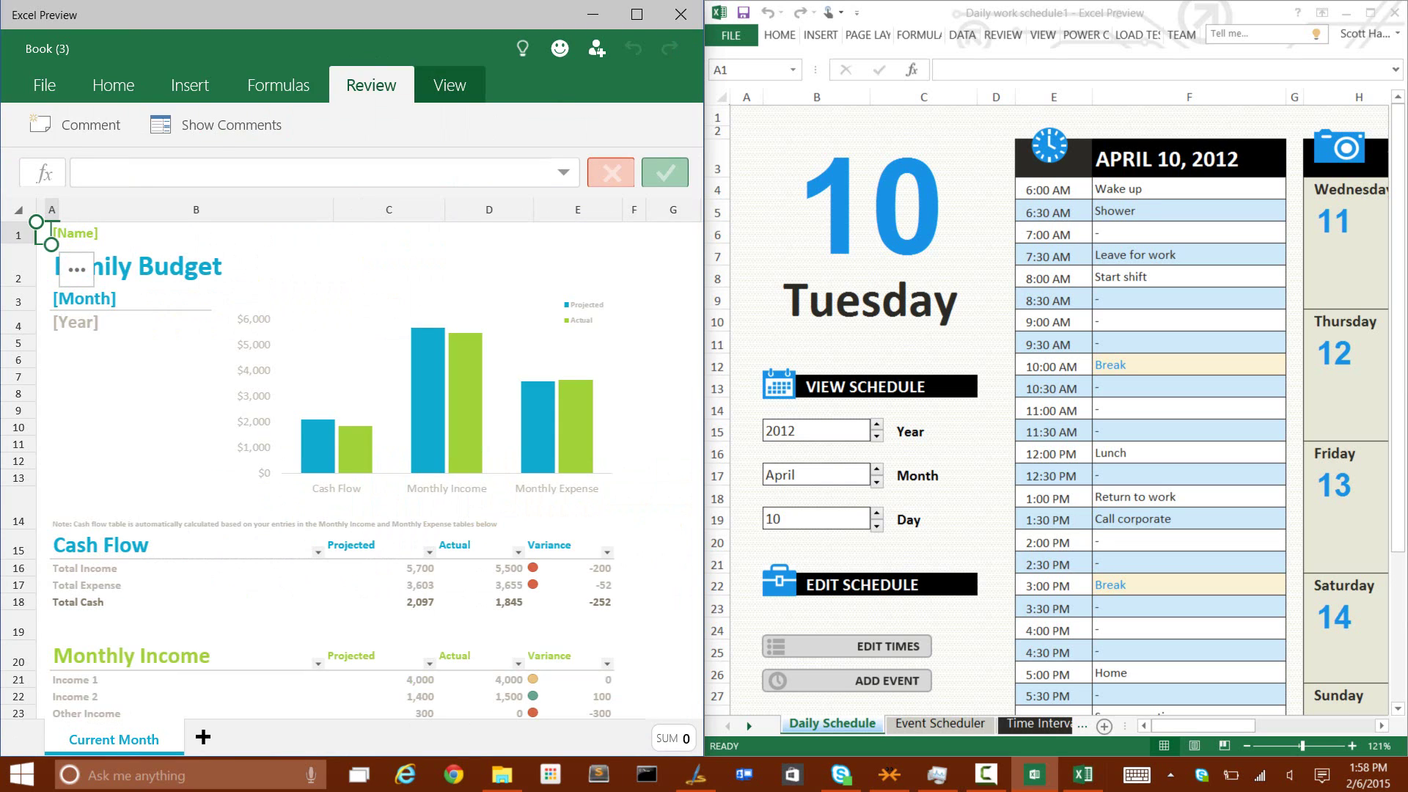
Set the command spacing of desktop Excel to Touch in the Daily work schedule window
left_click(831, 13)
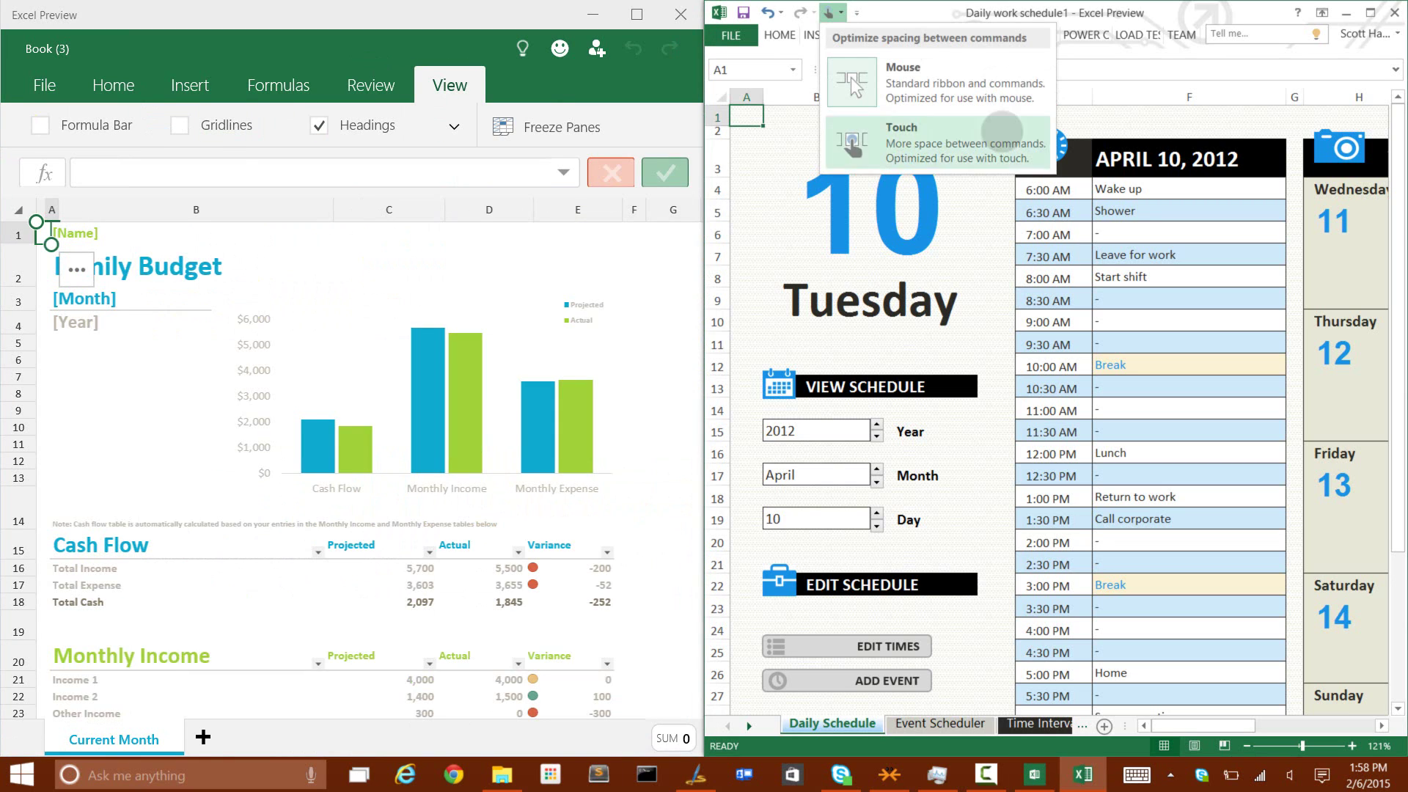
right_click(1003, 134)
left_click(949, 139)
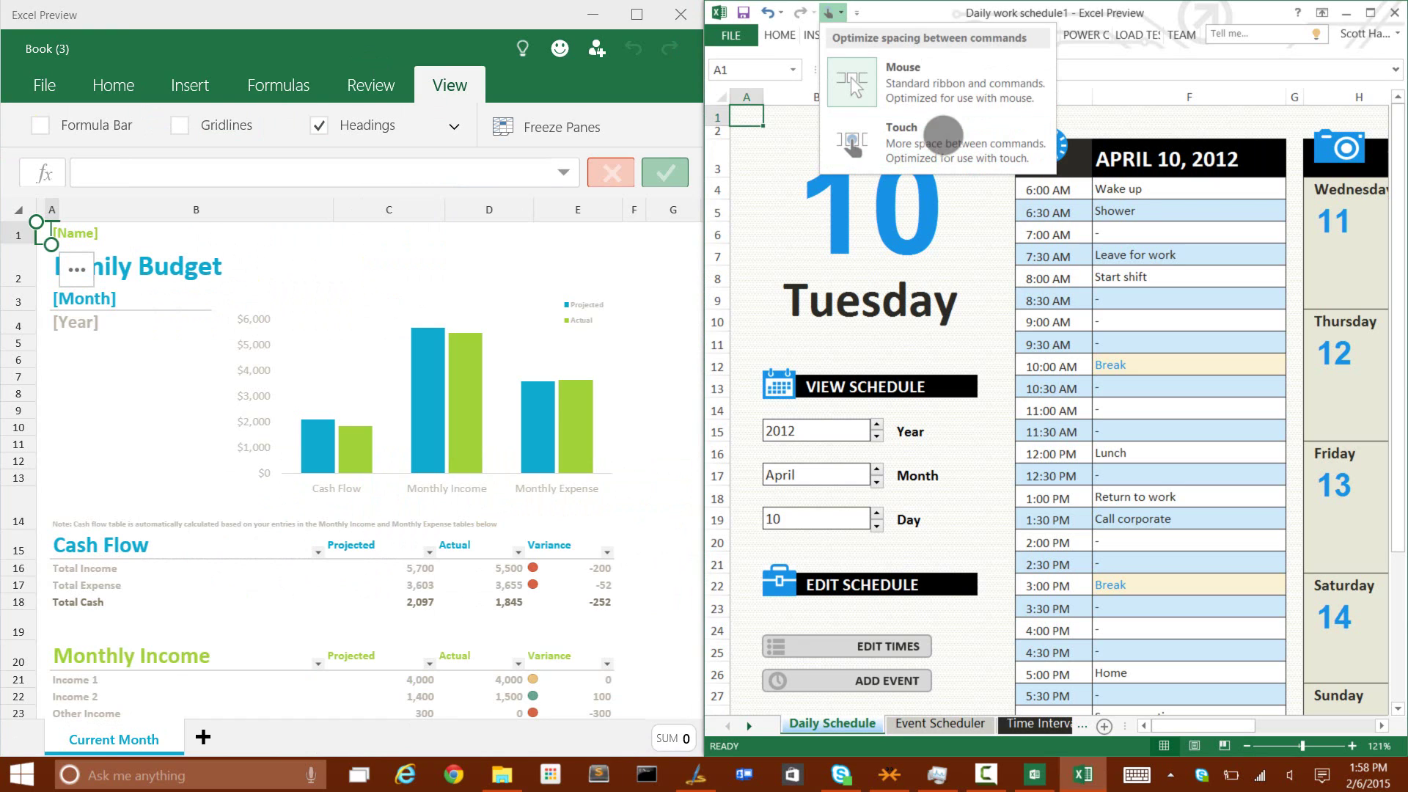
left_click(949, 140)
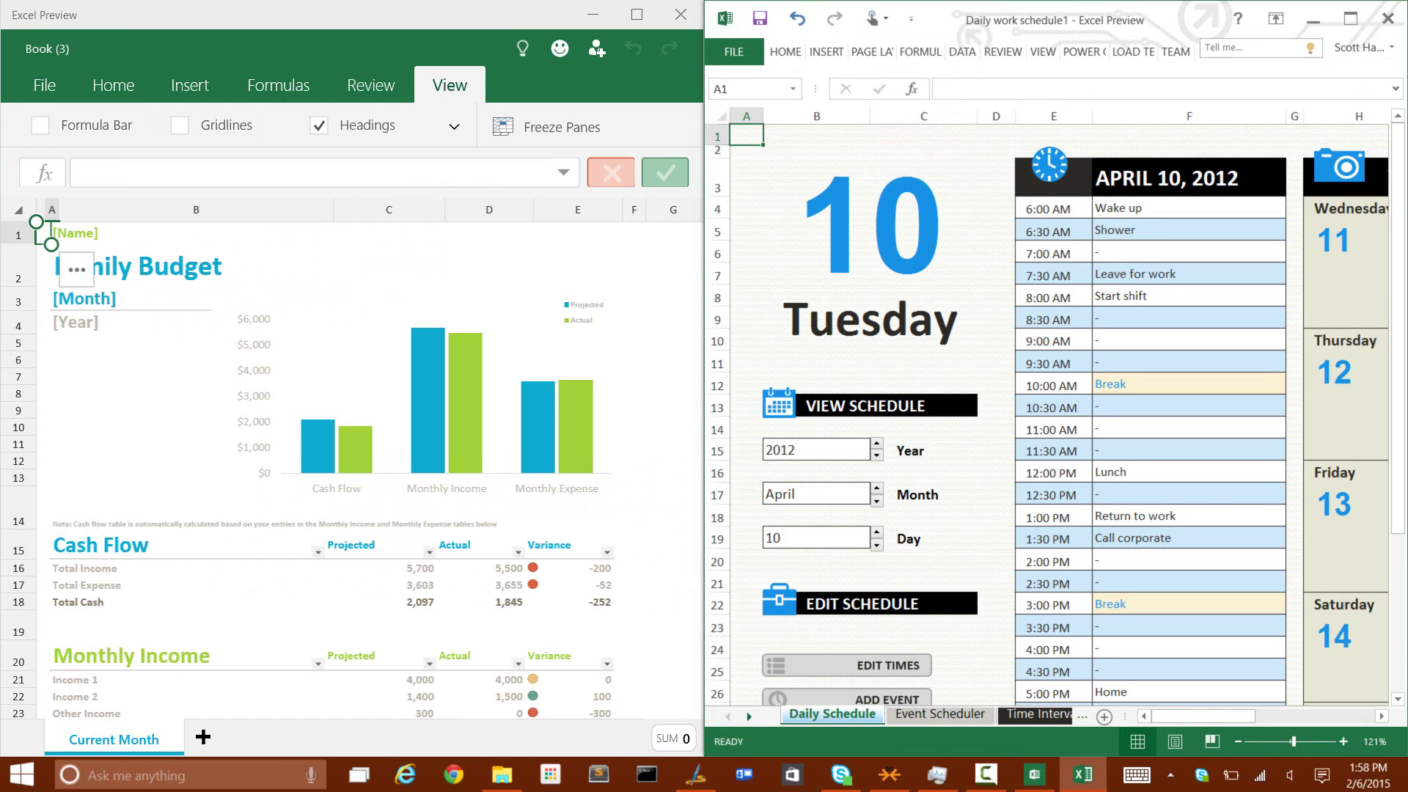
Check the formula commands in Excel Preview for the Family Budget workbook, and minimise all windows to show the desktop
left_click(1086, 52)
left_click(285, 15)
left_click(279, 85)
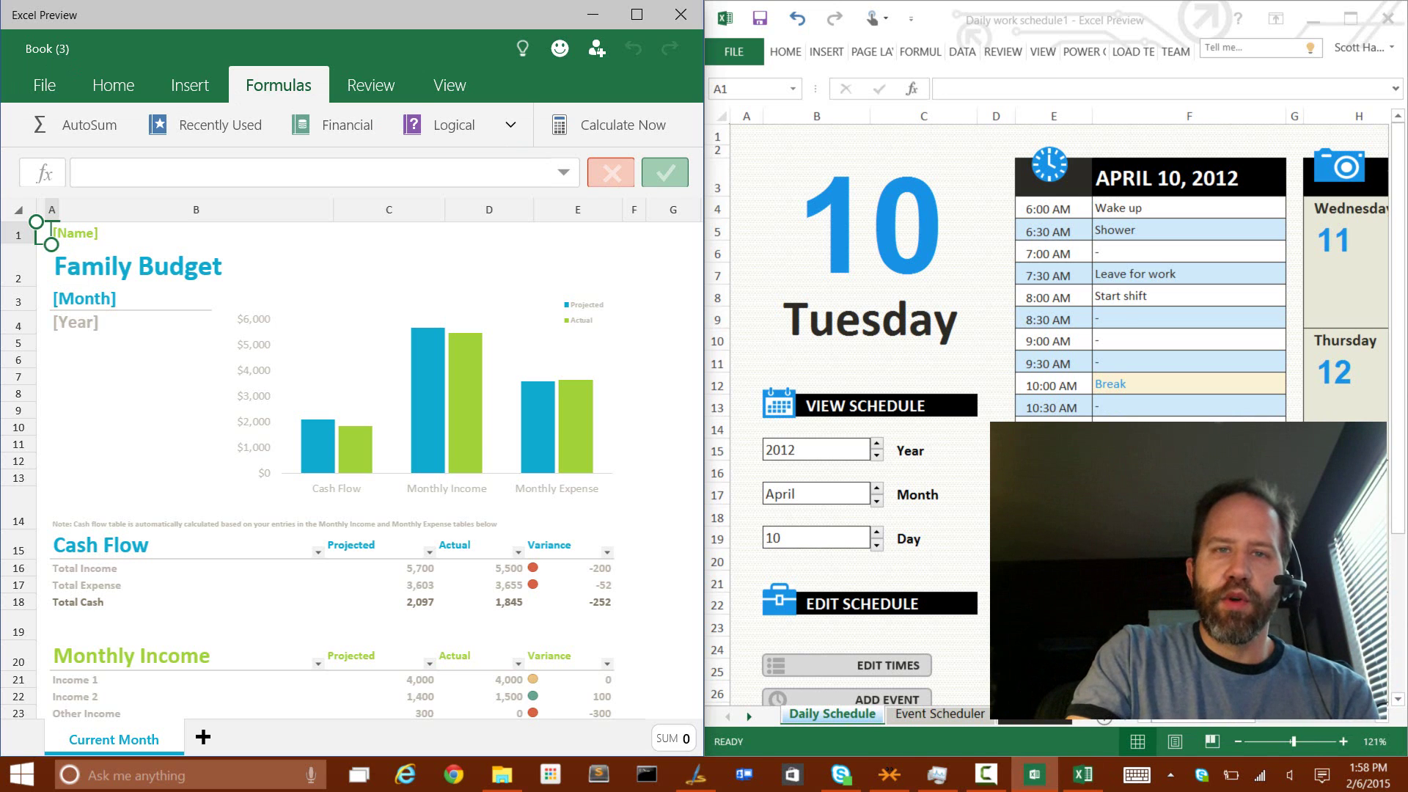
key("super+d")
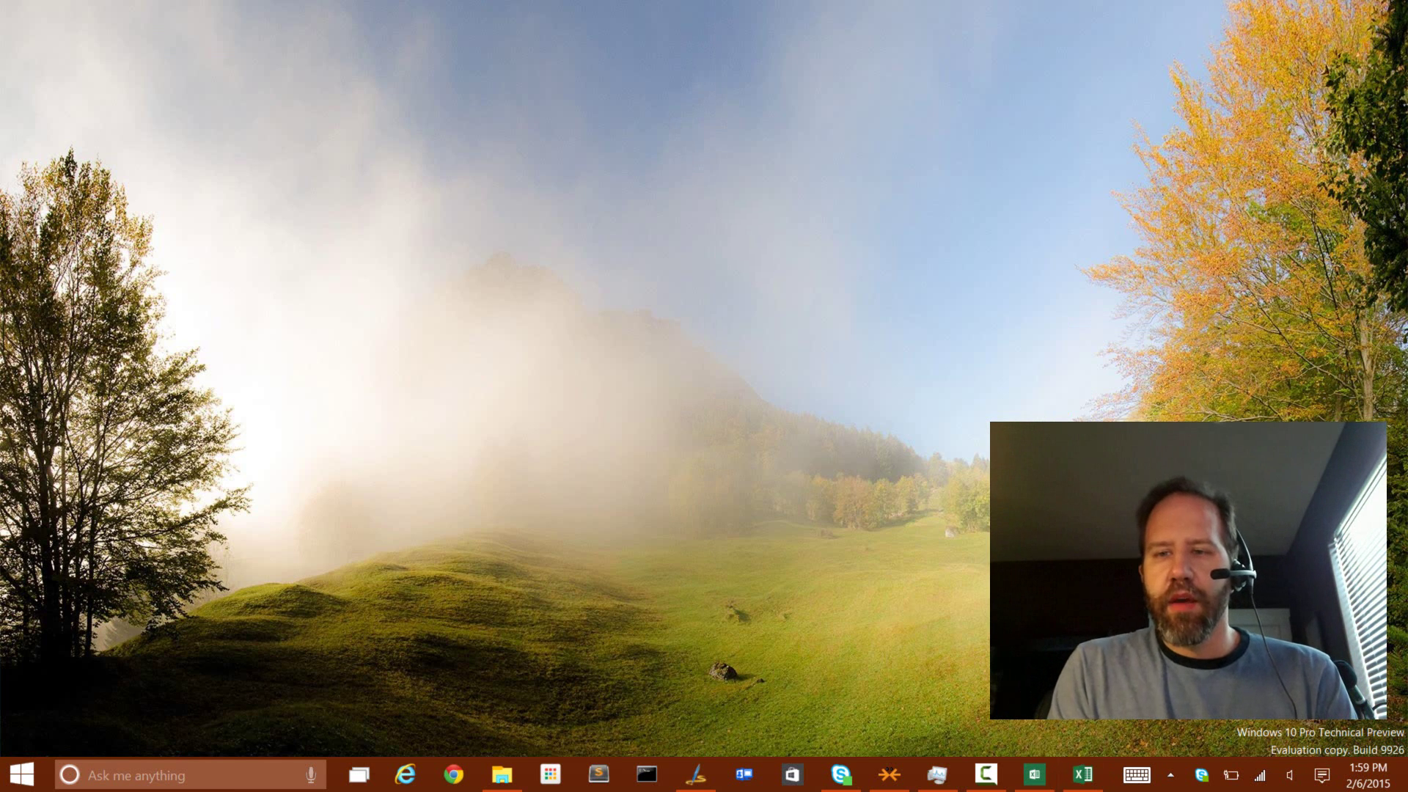